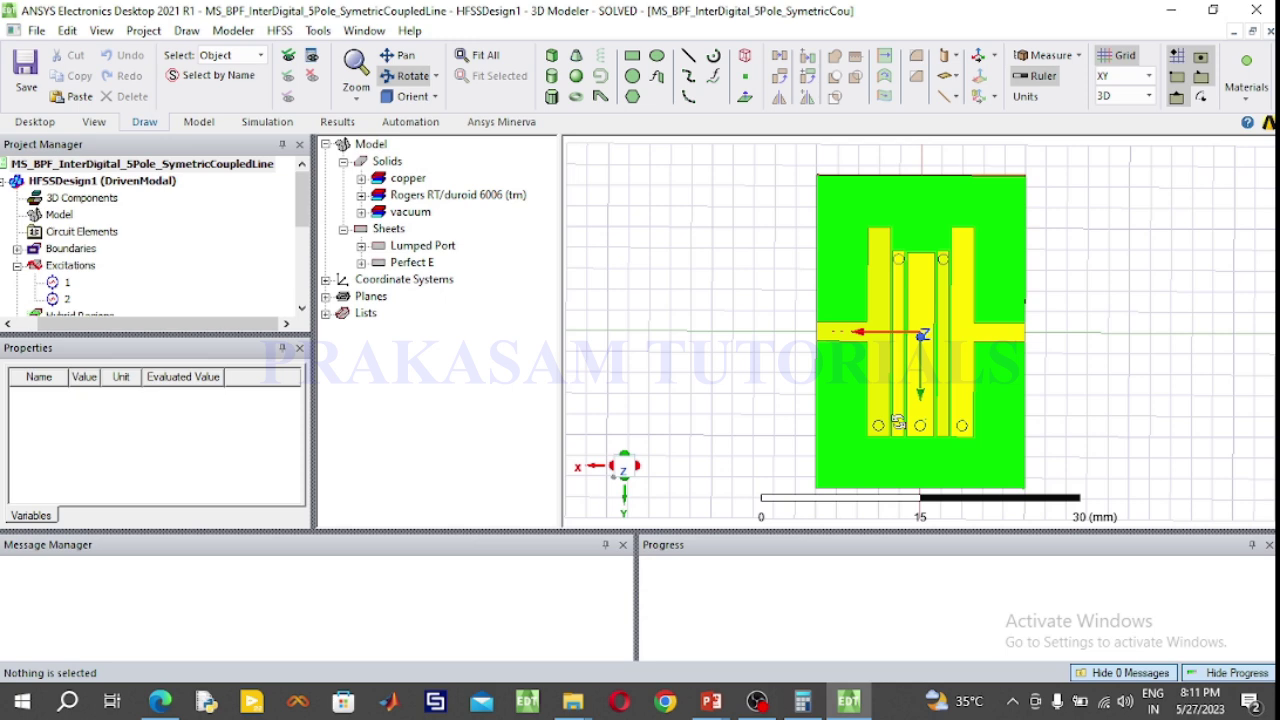
Step: Set the XSize of the feed rectangle in the 50Ohm sheet to -3.535 mm
left_click(343, 229)
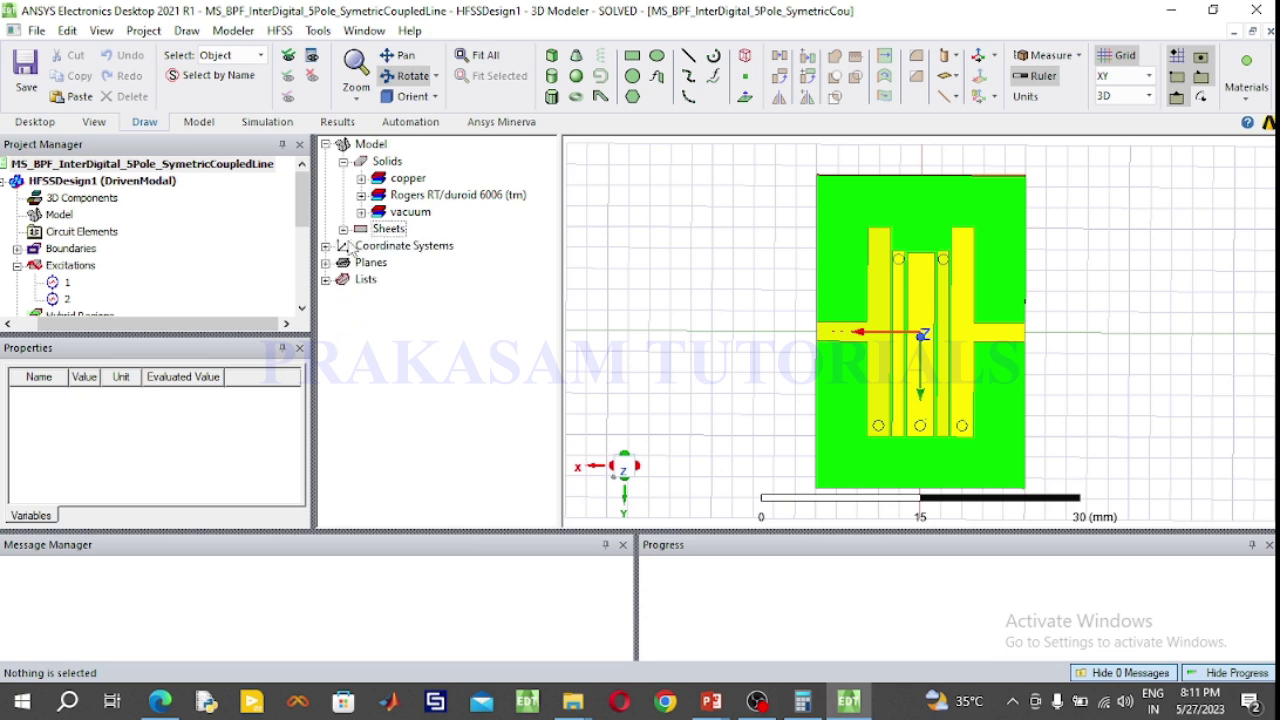
left_click(343, 229)
left_click(361, 262)
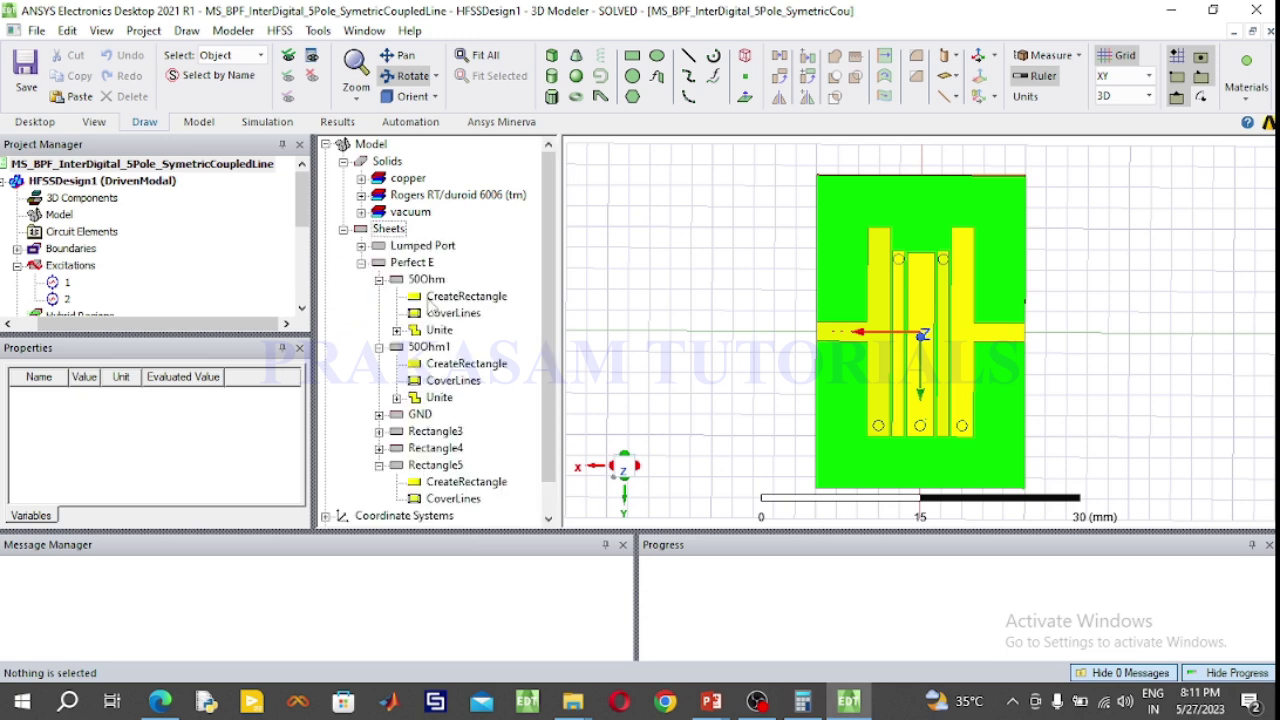
double_click(440, 300)
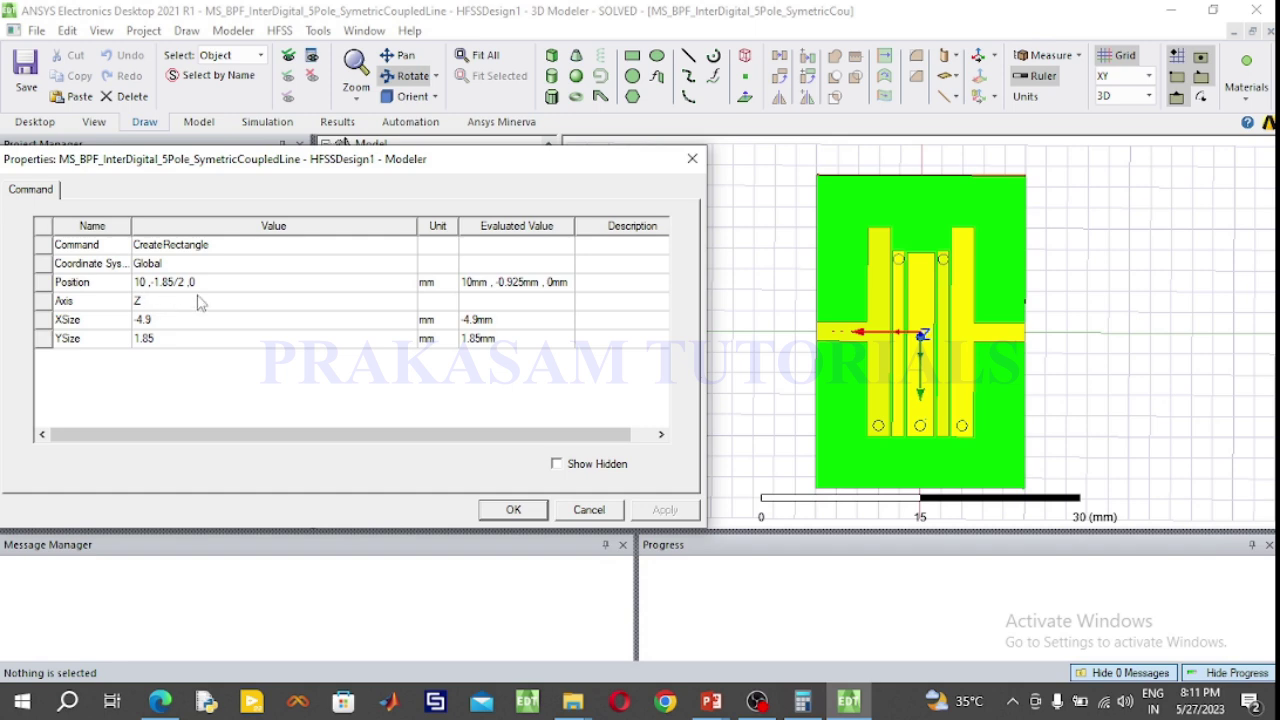
left_click(168, 320)
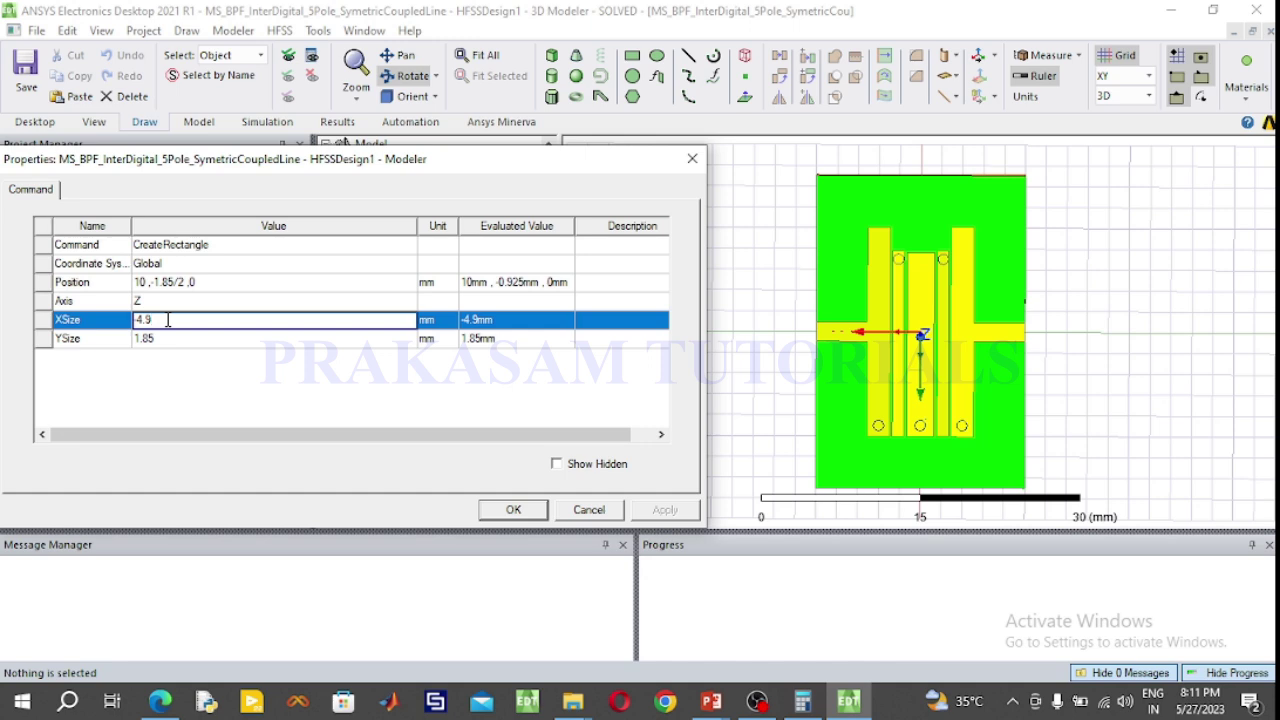
key("BackSpace")
key("BackSpace")
key("BackSpace")
type("3.535")
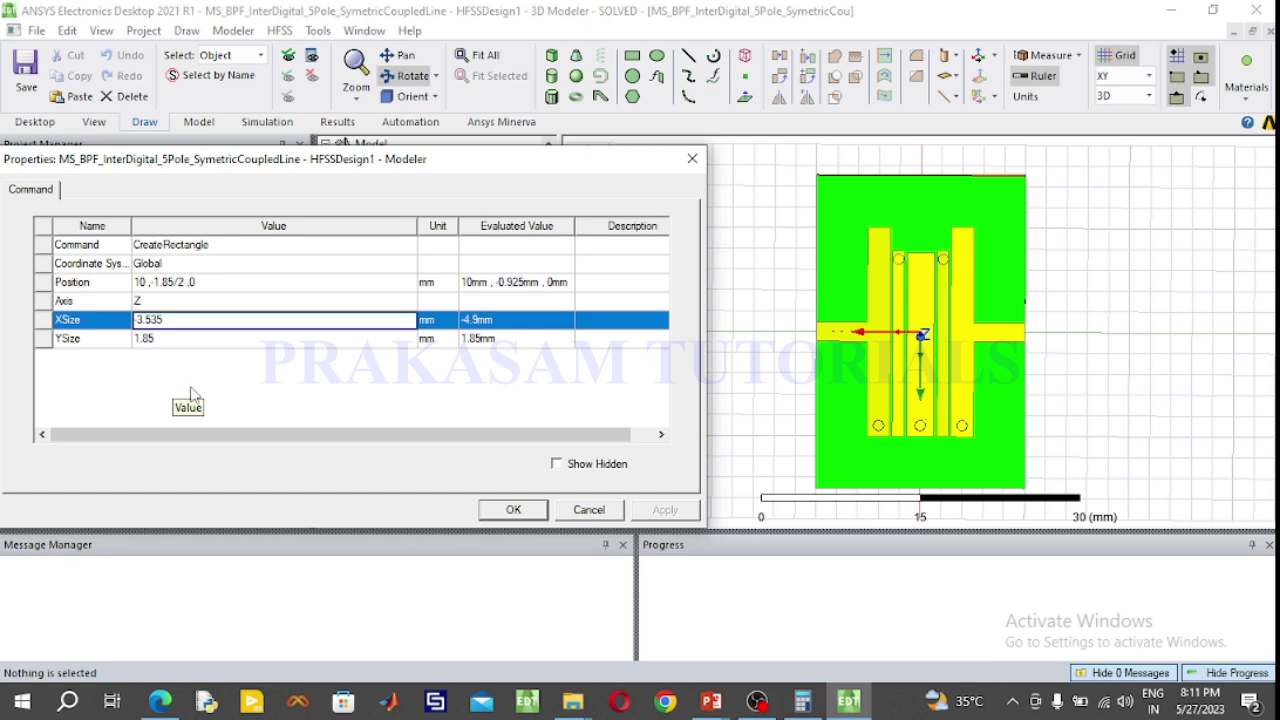
left_click(514, 507)
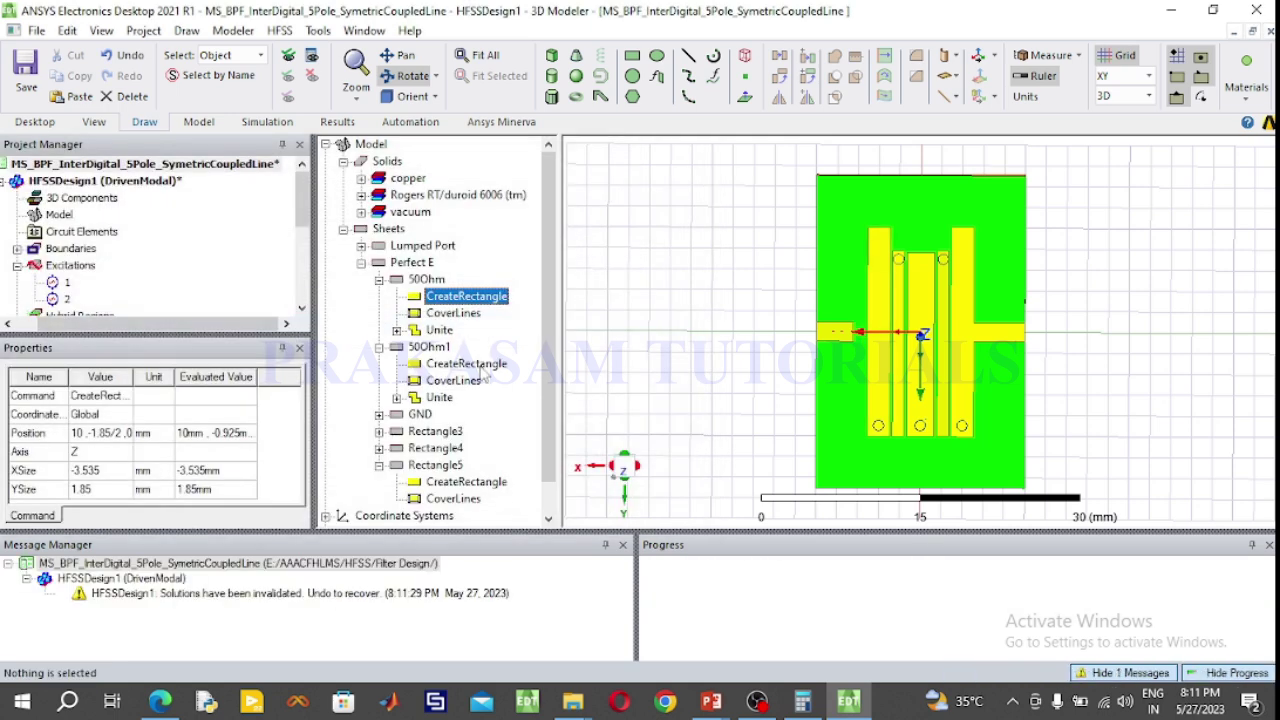
Step: Set the XSize of the feed rectangle in the 50Ohm1 sheet to 3.535 mm
double_click(466, 363)
left_click(197, 320)
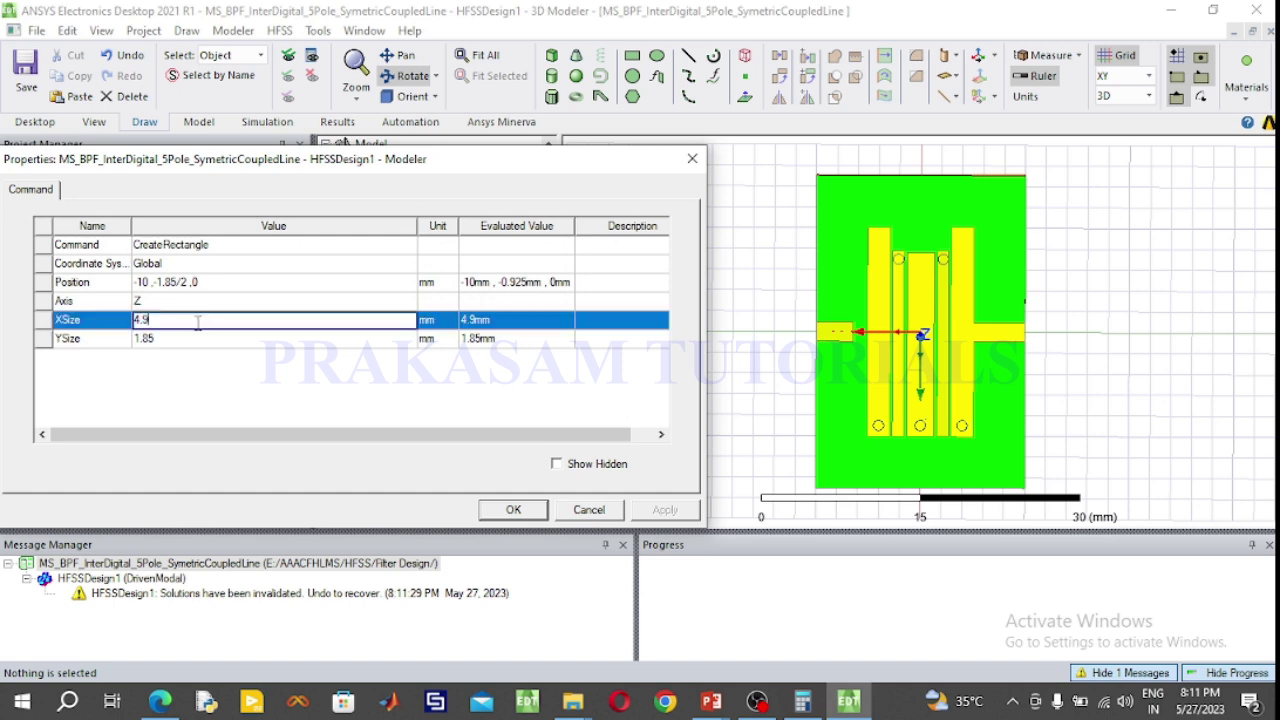
key("BackSpace")
key("BackSpace")
key("BackSpace")
type("3.535")
left_click(510, 510)
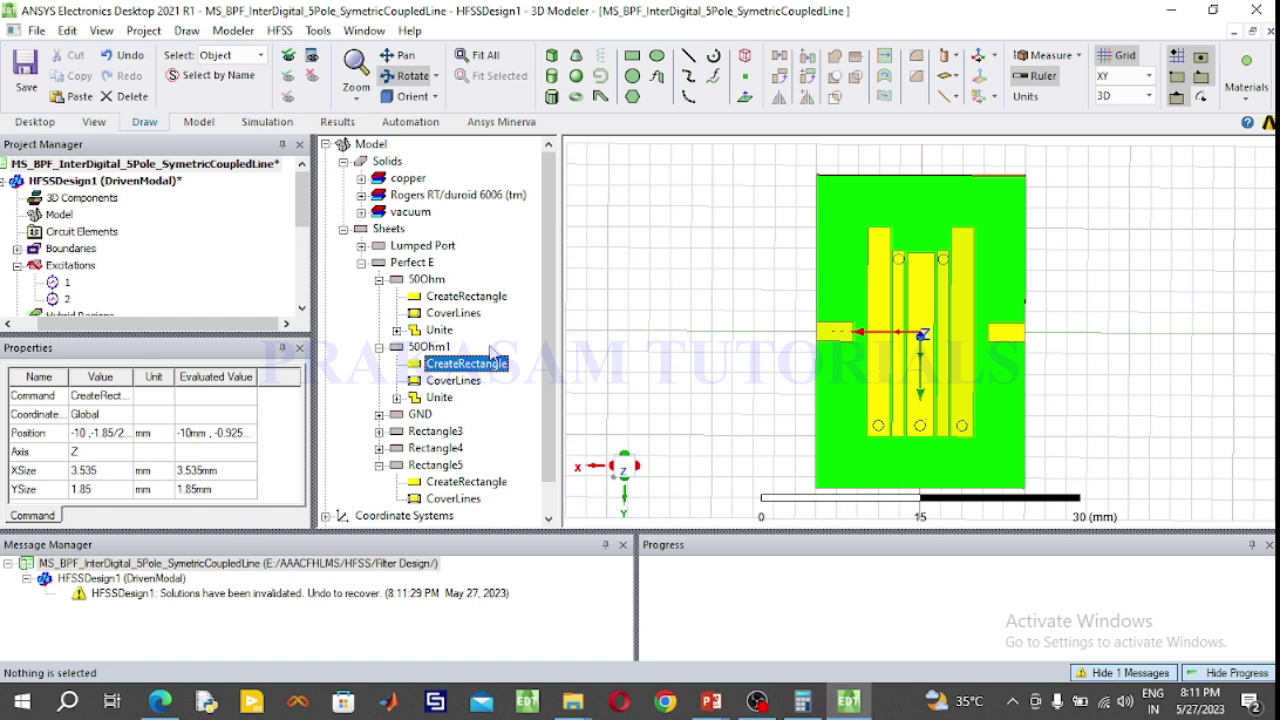
Step: Set the X position of Rectangle1, united into the 50Ohm sheet, to 4.075 mm
left_click(398, 330)
left_click(459, 348)
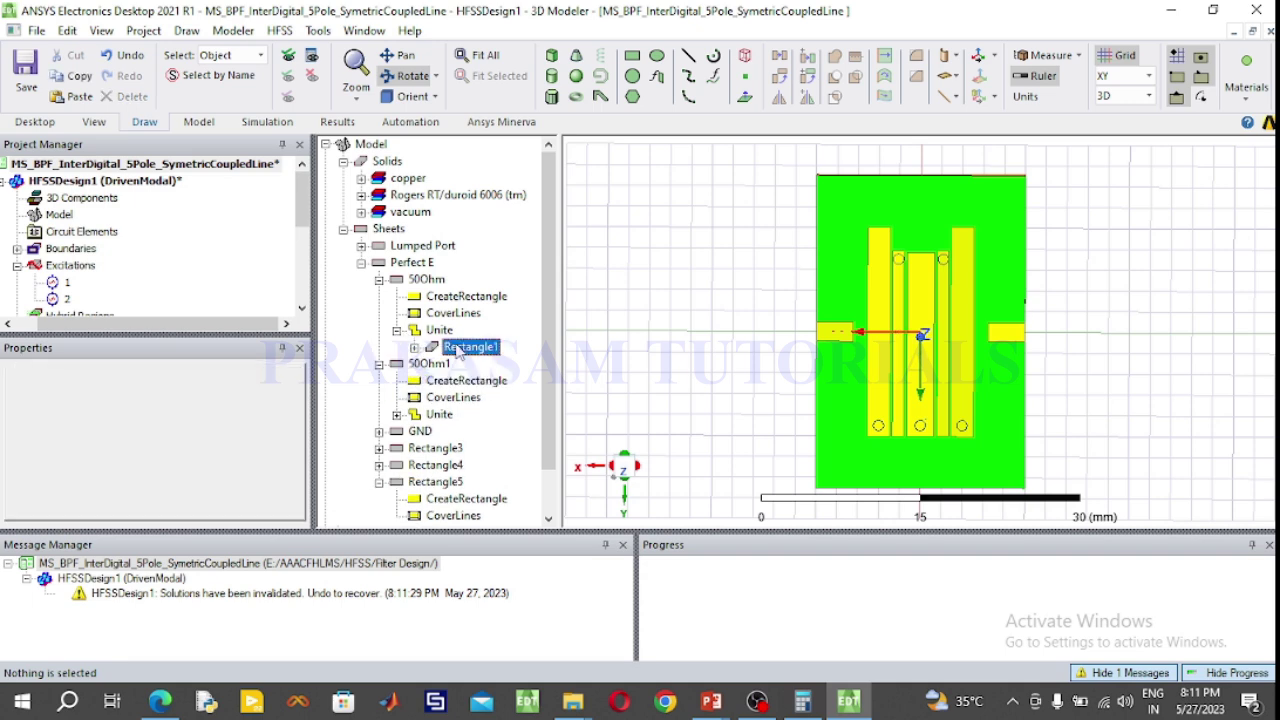
left_click(415, 347)
double_click(470, 364)
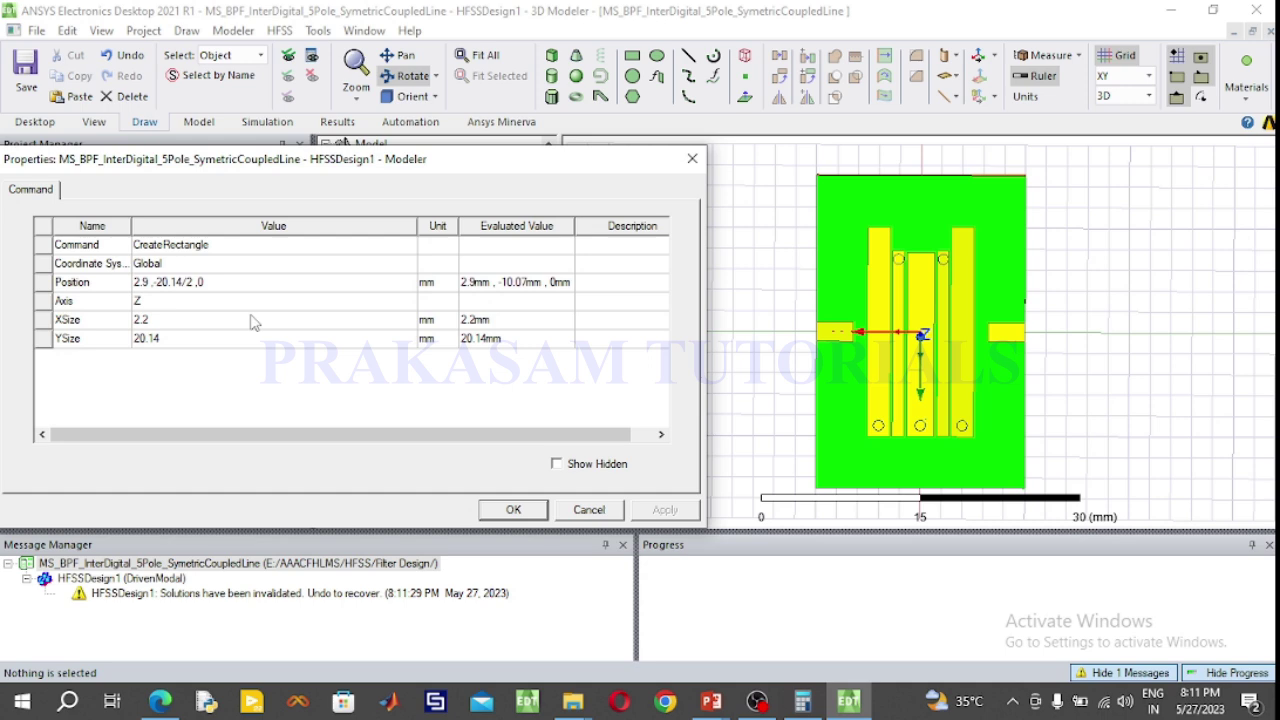
left_click(149, 282)
left_click_drag(149, 282, 132, 284)
type("4.075")
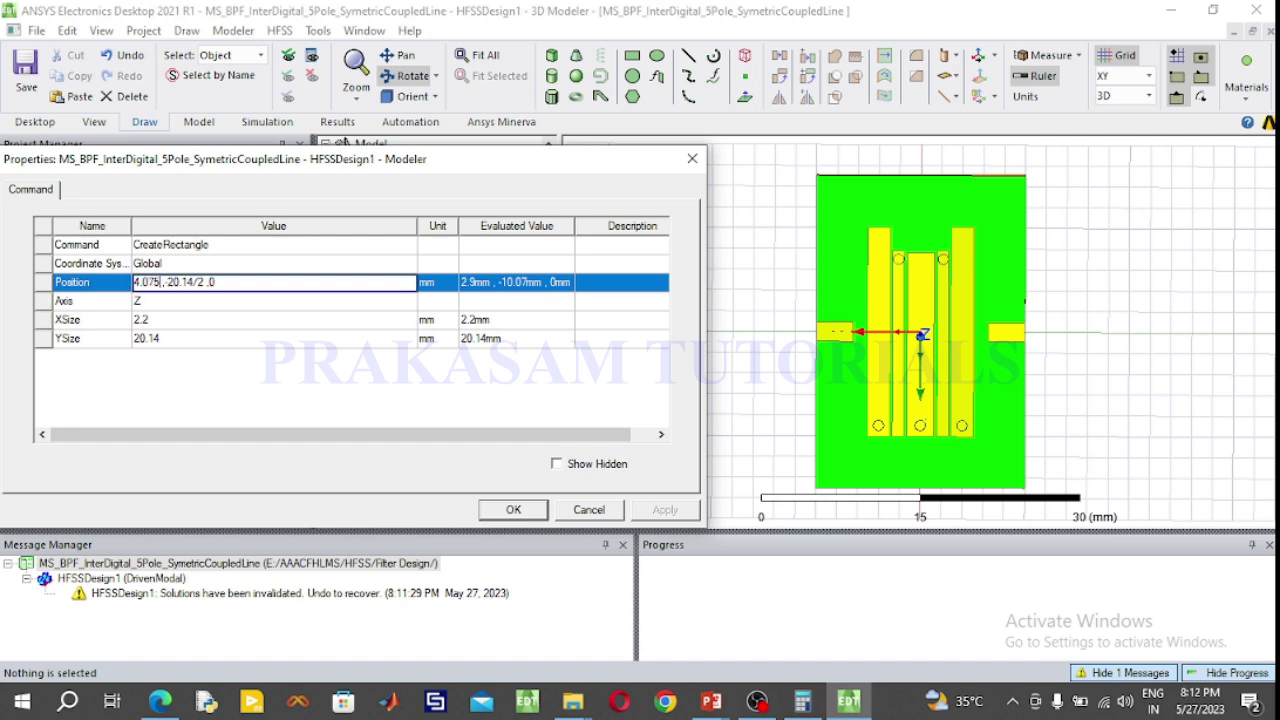
Step: Resize Rectangle1 to an XSize of 2.39 mm and a YSize of 20.45 mm
left_click(156, 320)
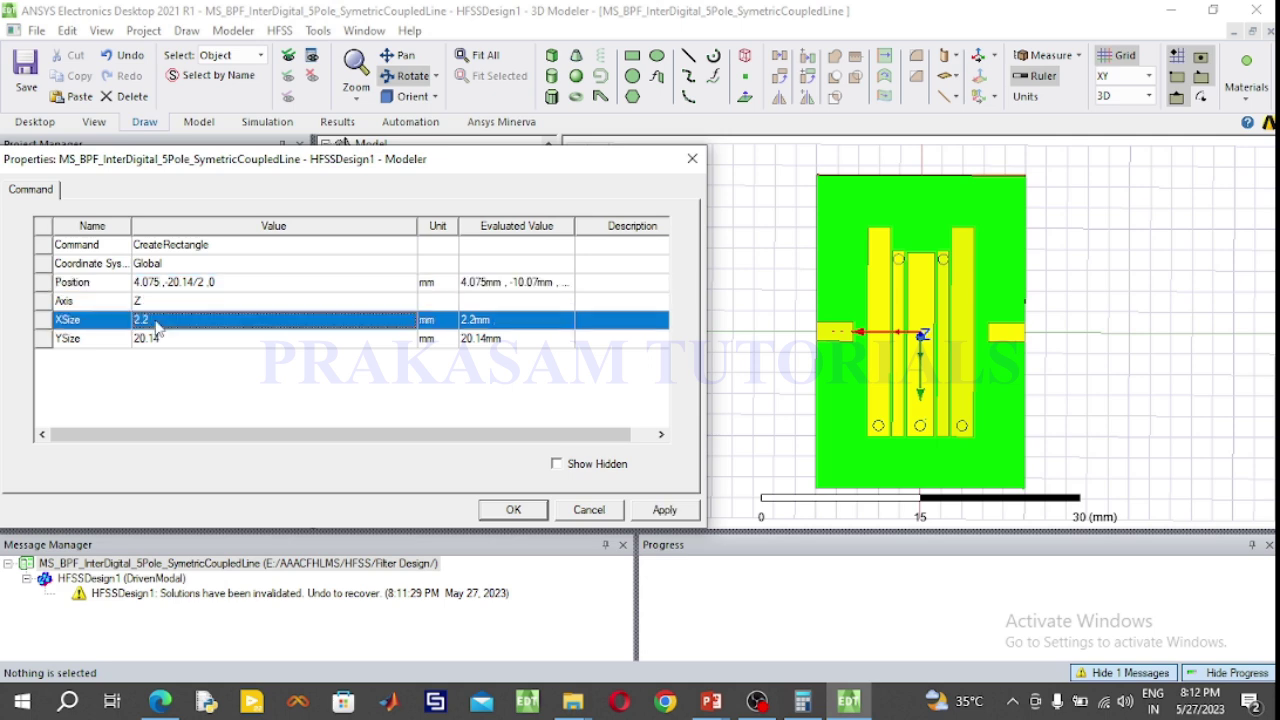
left_click(156, 320)
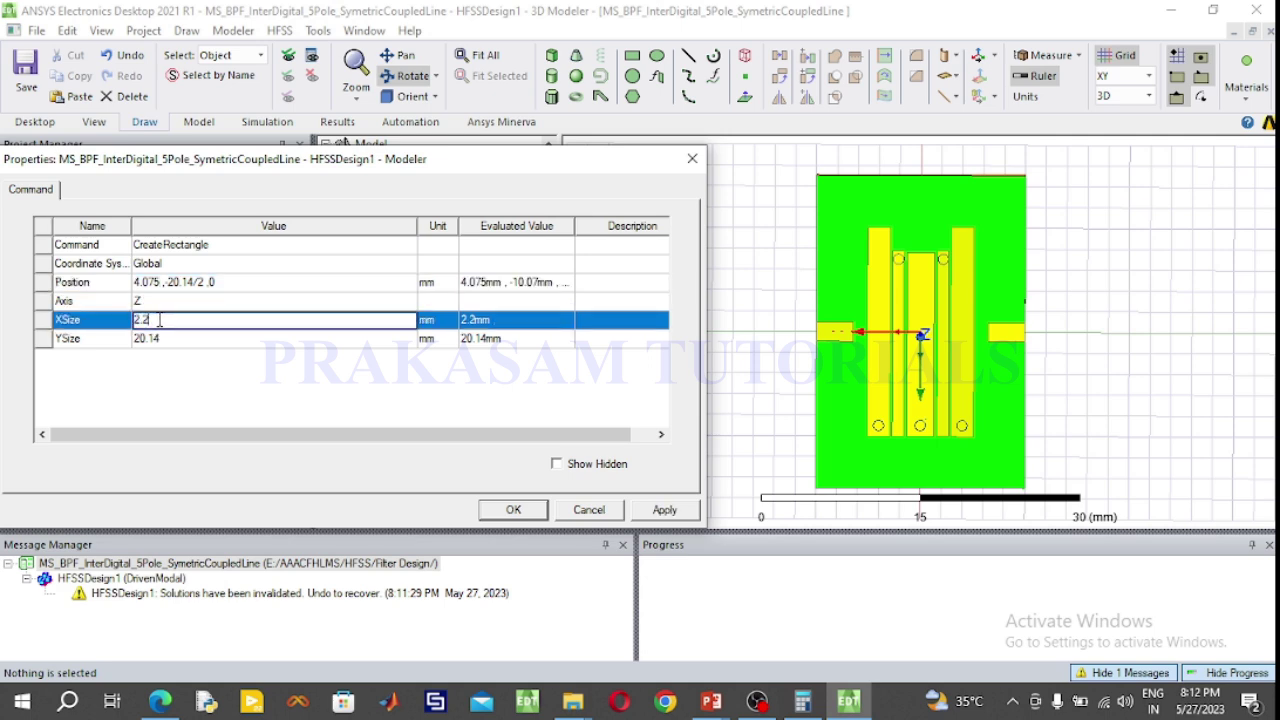
key("BackSpace")
type("35")
left_click(198, 338)
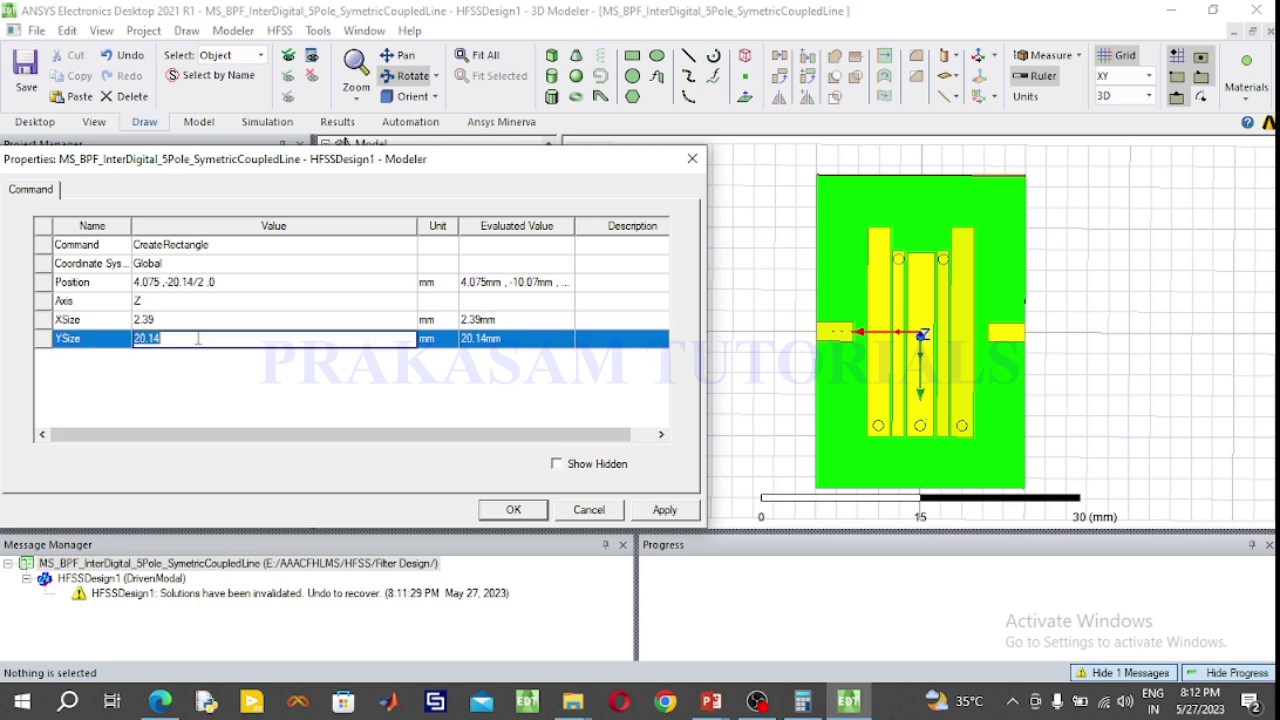
left_click(195, 339)
key("BackSpace")
key("BackSpace")
type("45")
Step: Change the Y position expression of Rectangle1 to -20.49/2 and apply its edited properties
left_click(191, 289)
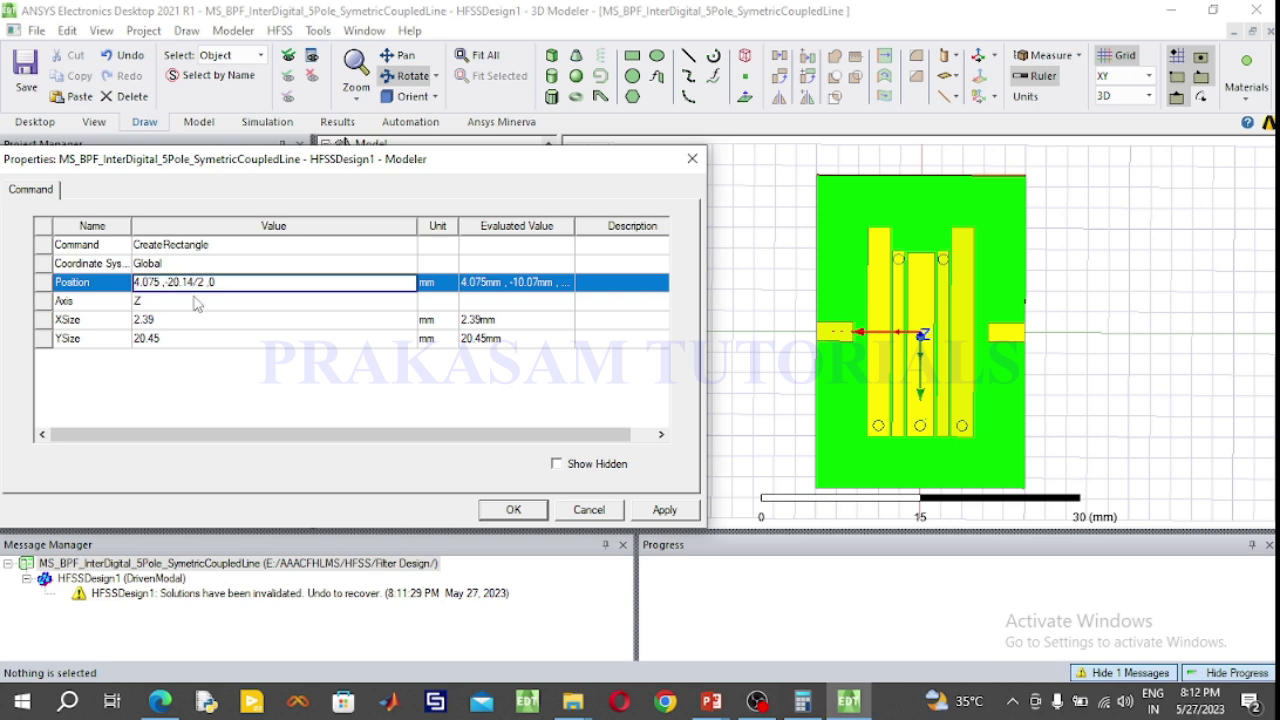
key("BackSpace")
key("BackSpace")
key("BackSpace")
type(".49")
left_click(513, 509)
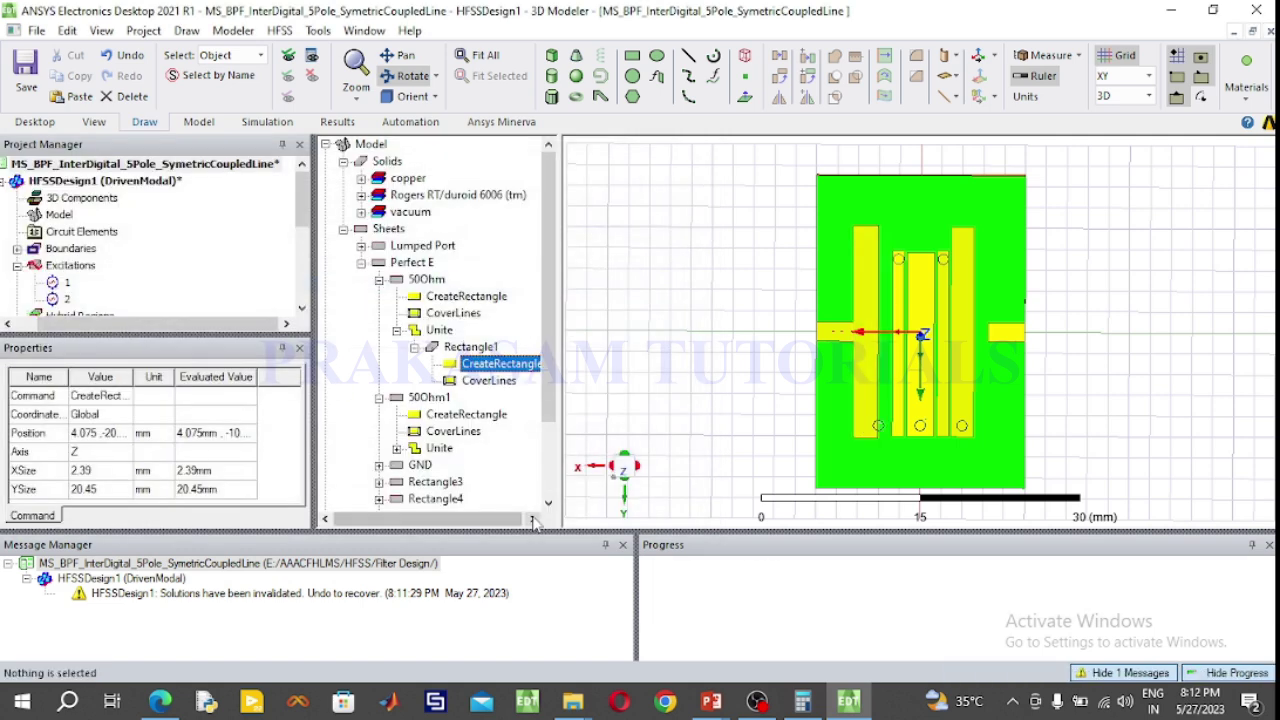
Step: Resize Rectangle2, united into the 50Ohm1 sheet, to a YSize of 20.49 mm and an XSize of -2.39 mm
left_click(397, 448)
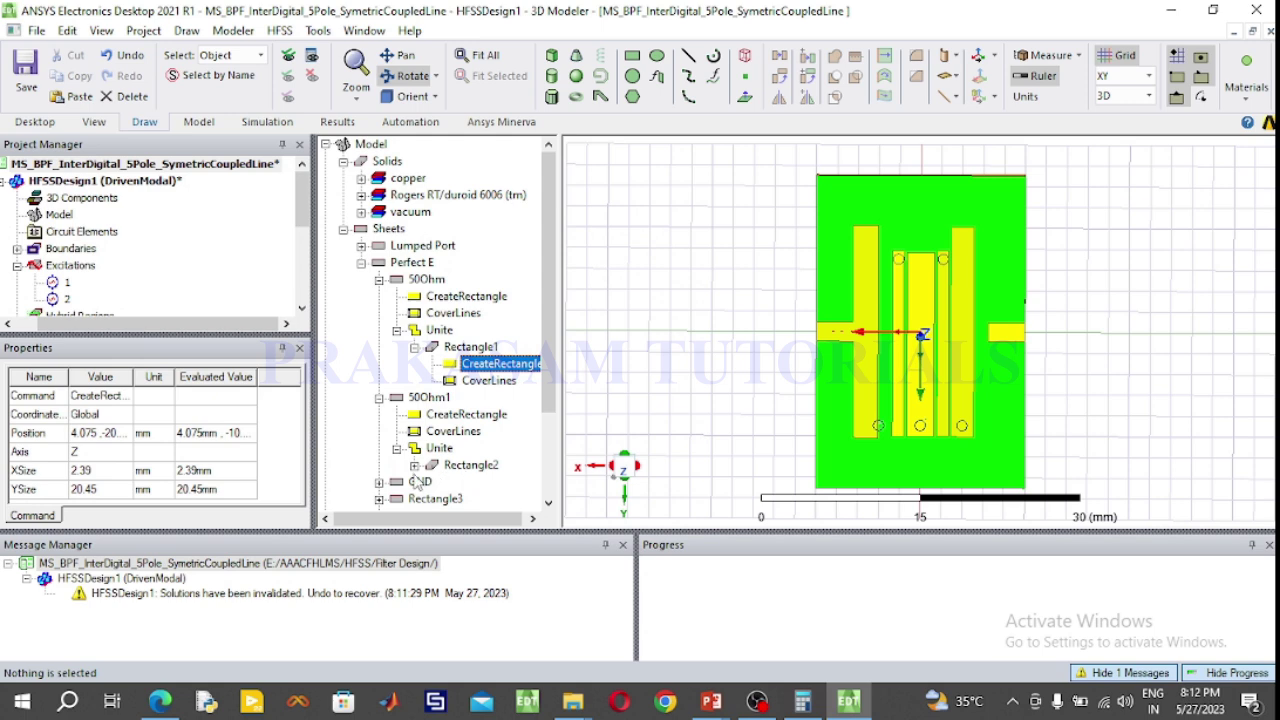
left_click(414, 465)
double_click(495, 482)
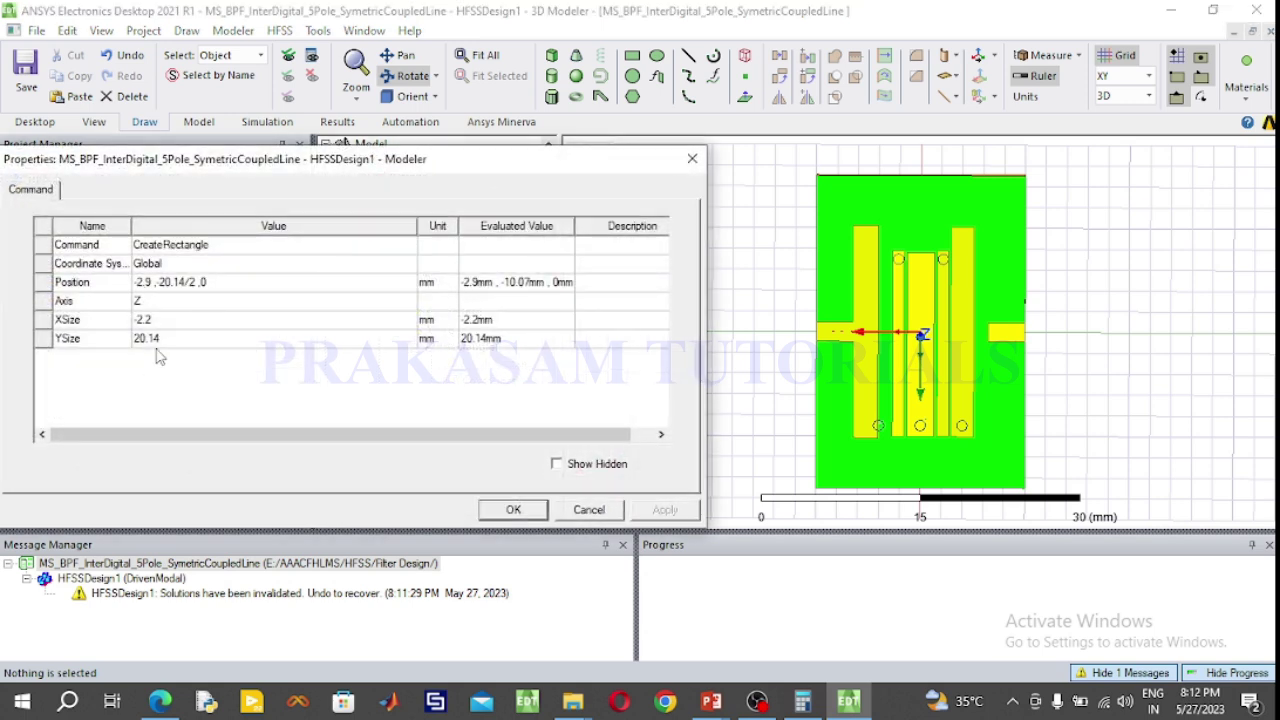
left_click(163, 340)
left_click(164, 341)
key("BackSpace")
key("BackSpace")
key("BackSpace")
type(".49")
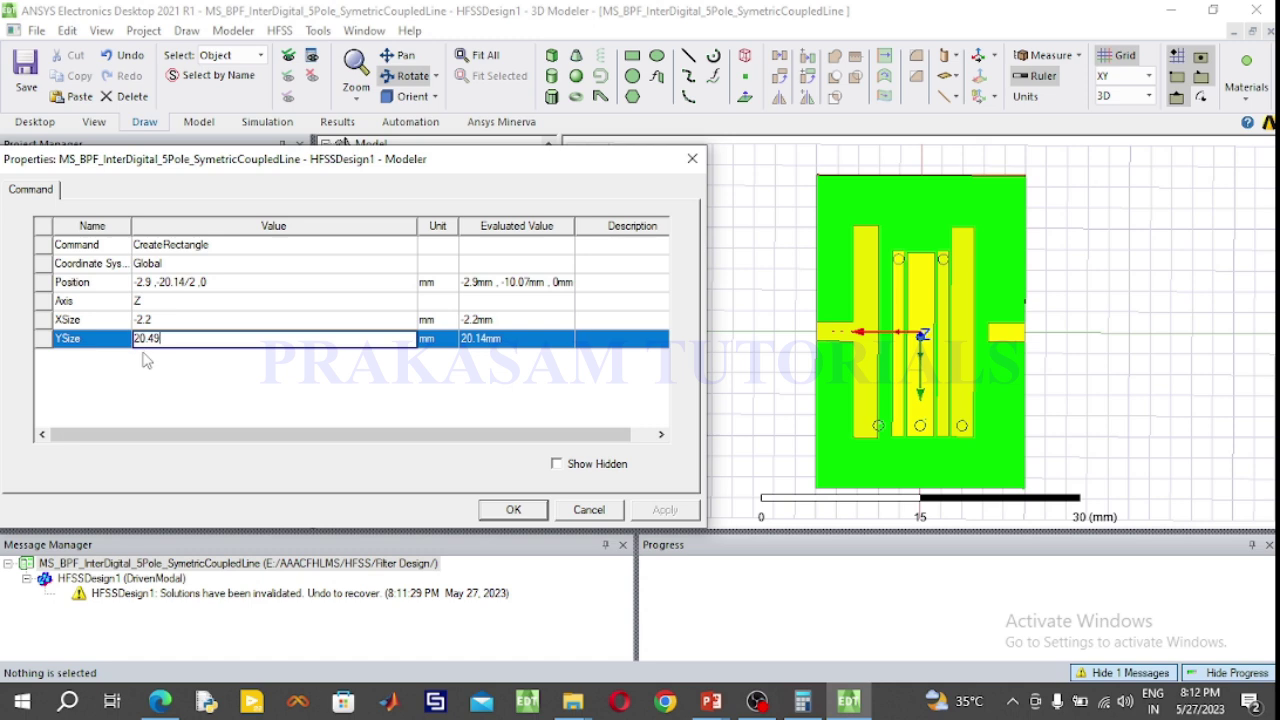
left_click(160, 319)
type("2.2")
key("BackSpace")
type("39")
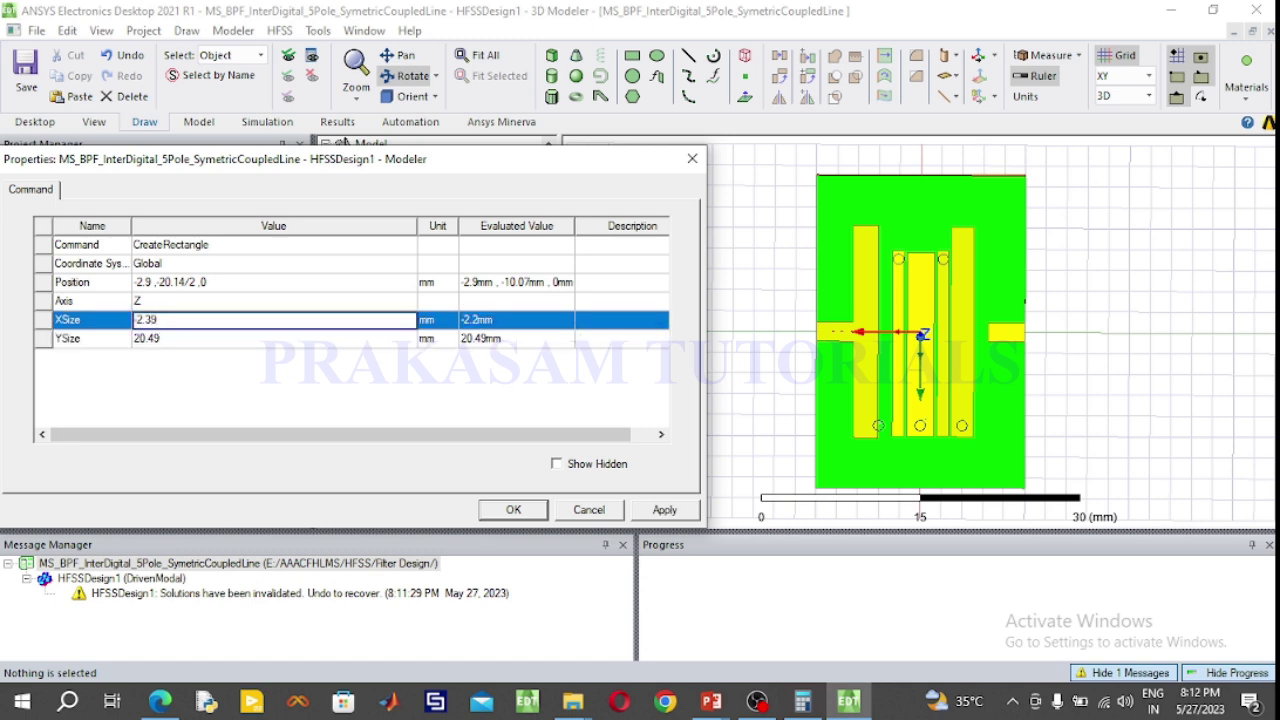
Step: Set the position of Rectangle2 to X -4.075 mm and Y -20.45/2, and apply its edited properties
left_click(153, 285)
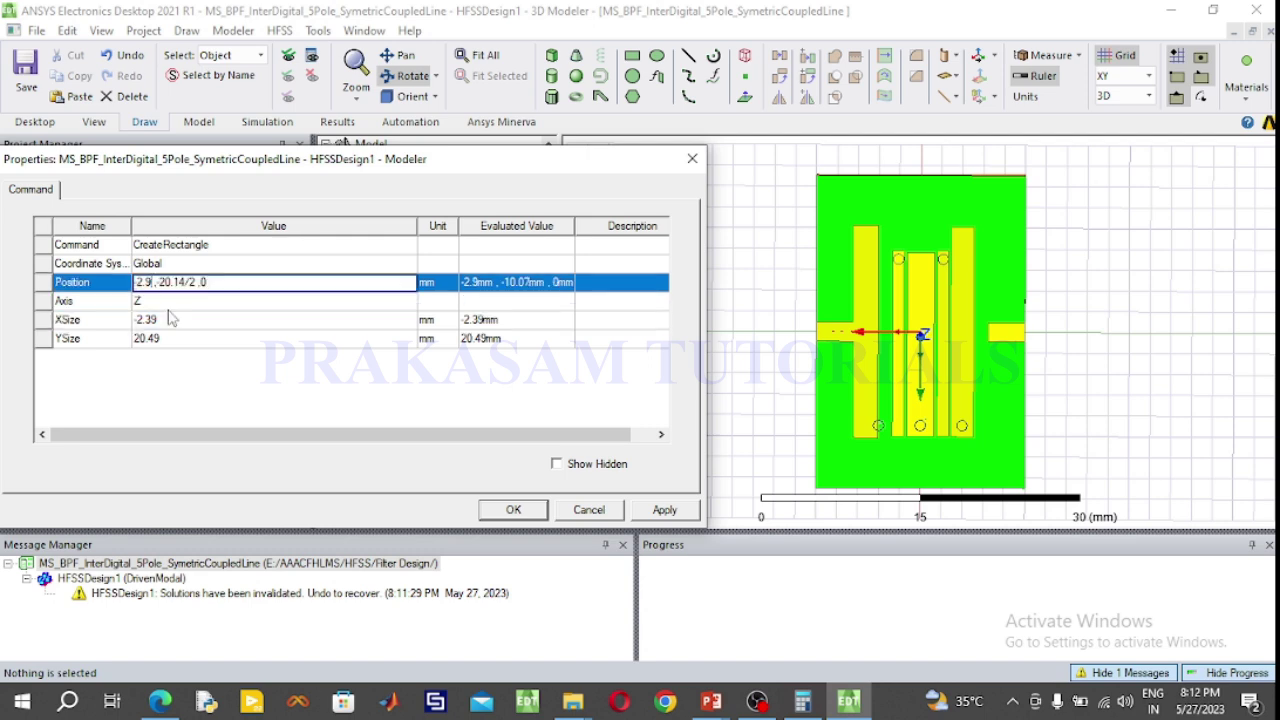
key("BackSpace")
key("BackSpace")
key("BackSpace")
type("4.075")
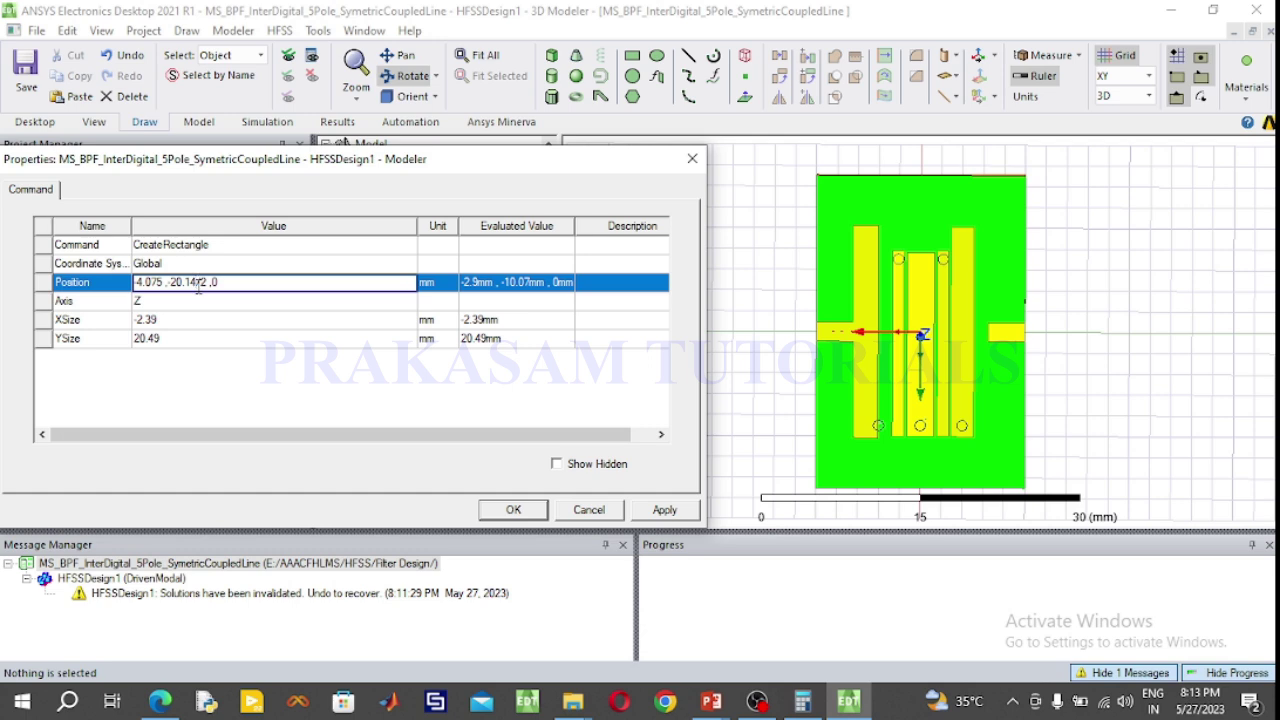
key("BackSpace")
key("BackSpace")
key("BackSpace")
type("45")
left_click(510, 512)
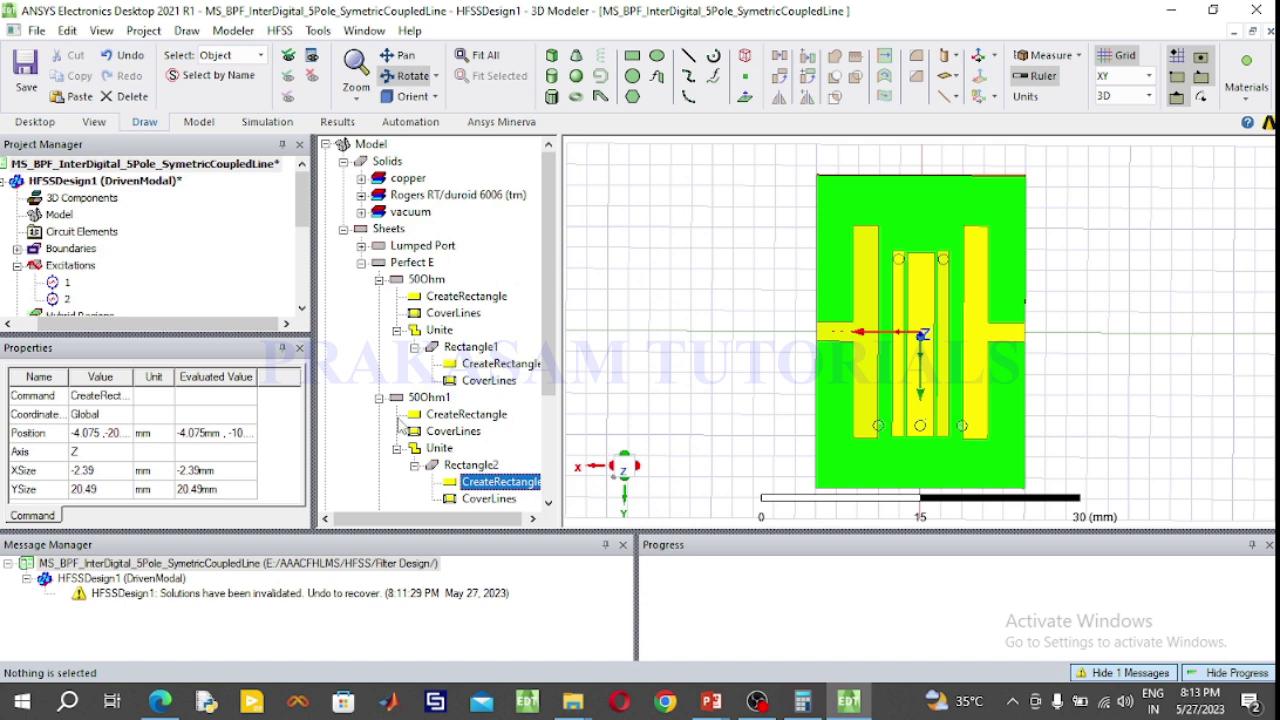
Step: Collapse the two 50-ohm sheets in the model tree and set the XSize of Rectangle3 to -2.39 mm
left_click(397, 448)
left_click(379, 397)
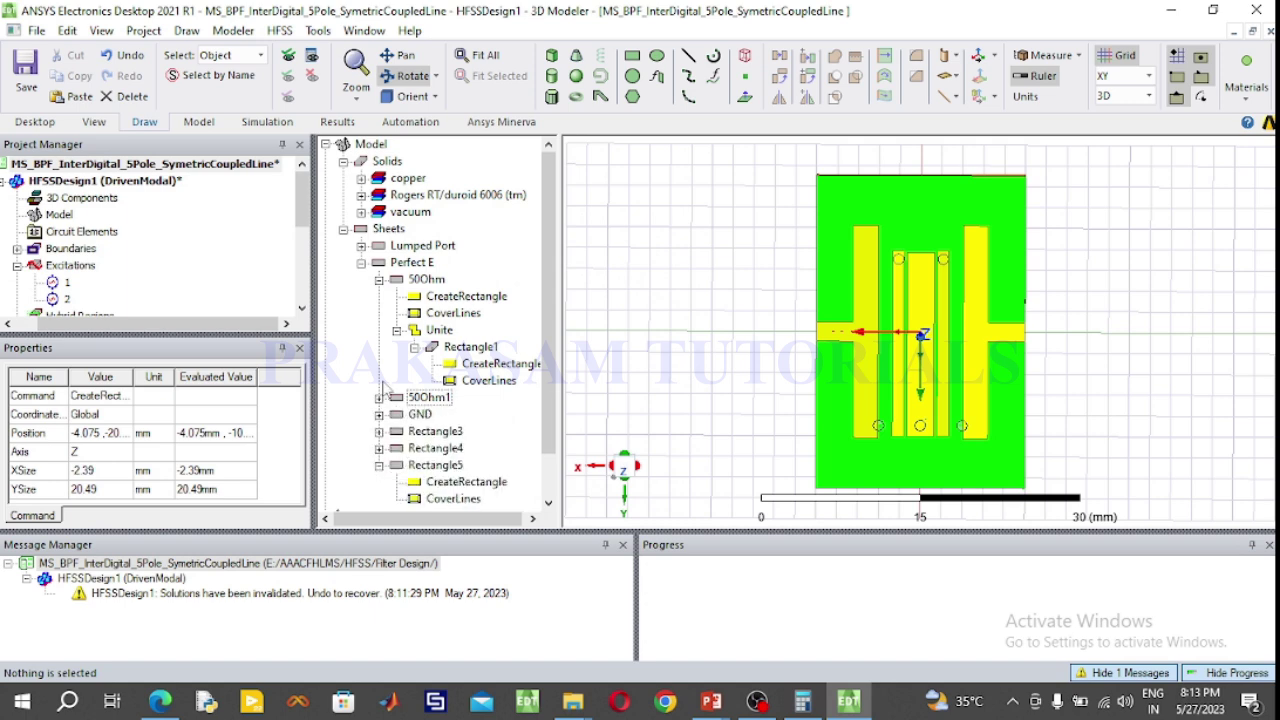
left_click(397, 330)
left_click(379, 279)
left_click(438, 331)
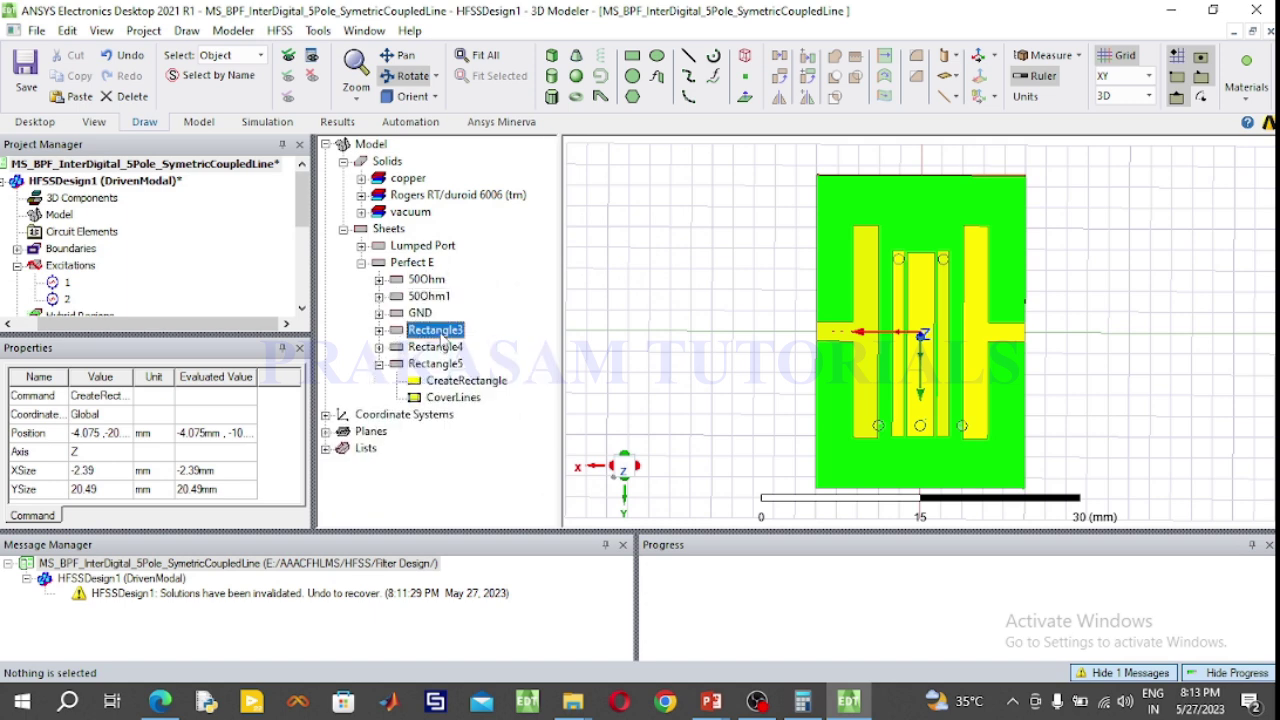
left_click(379, 330)
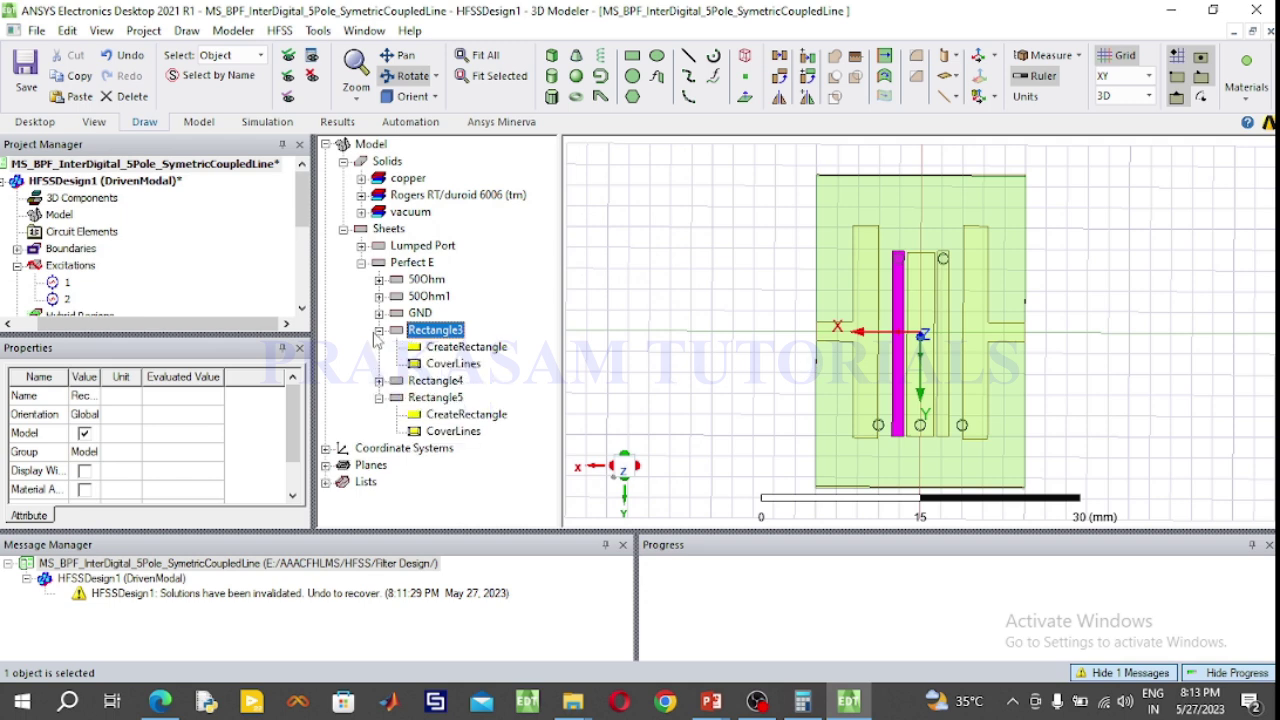
left_click(462, 347)
double_click(462, 348)
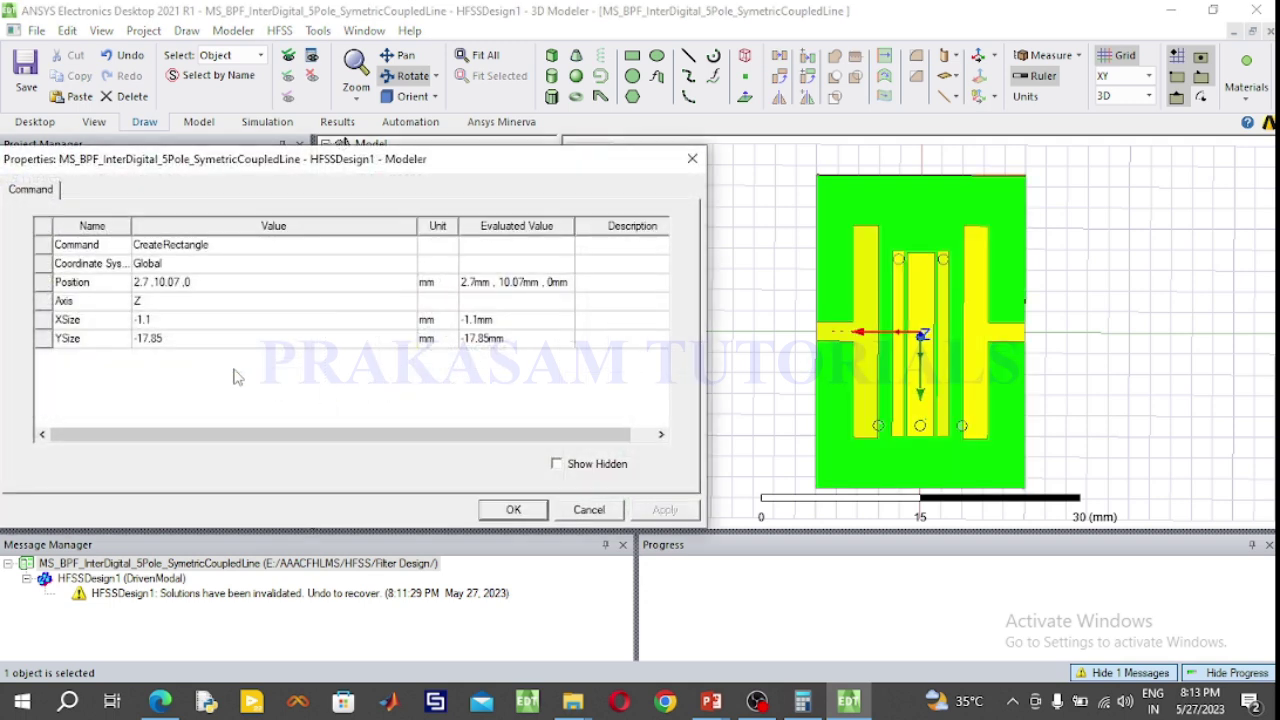
left_click(175, 320)
key("BackSpace")
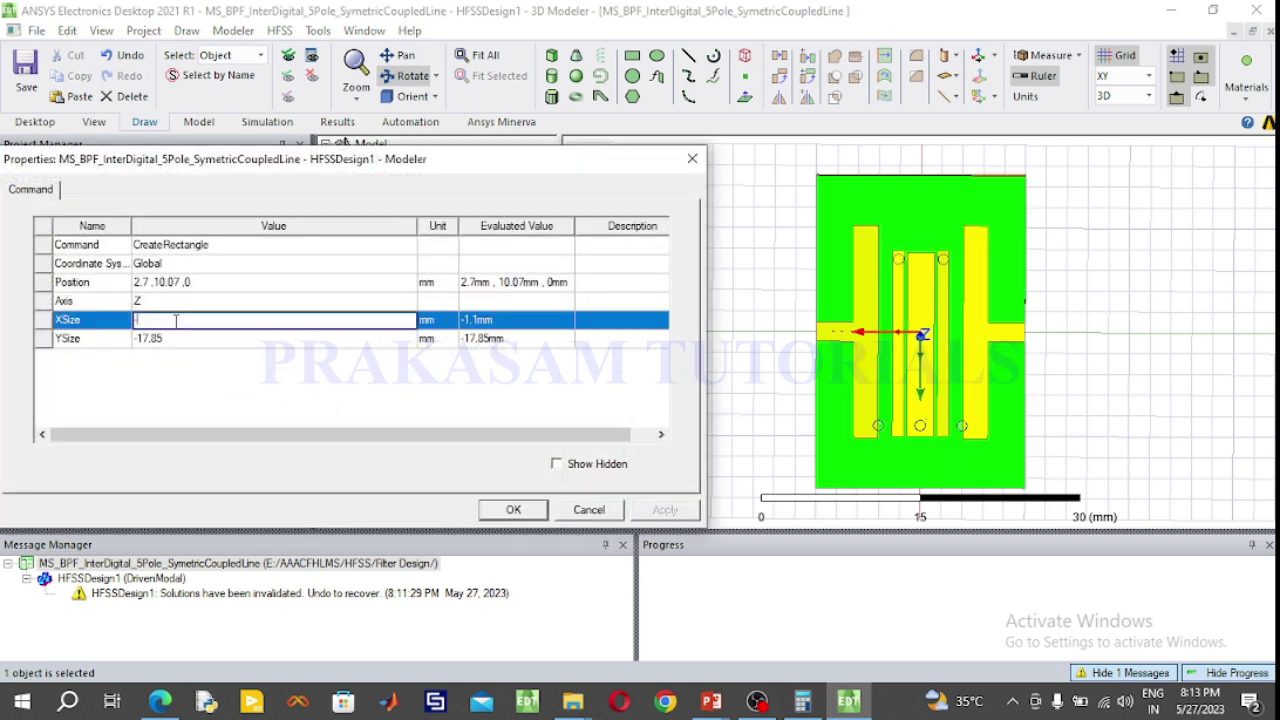
type("-2.39")
Step: Set the YSize of Rectangle3 to -17.91 mm
left_click(197, 338)
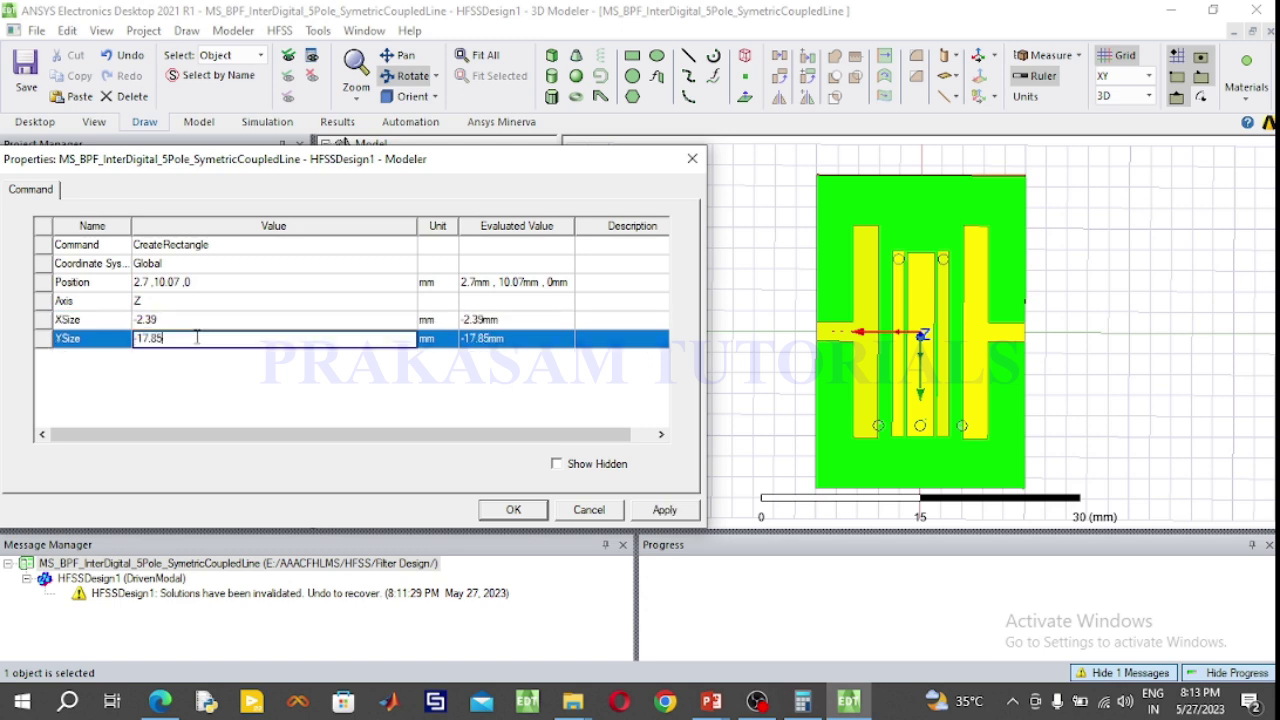
key("BackSpace")
key("BackSpace")
type("91")
Step: Set the X position of Rectangle3 to 3.945 mm and apply its edited properties
left_click(152, 286)
key("BackSpace")
key("BackSpace")
key("BackSpace")
type("3")
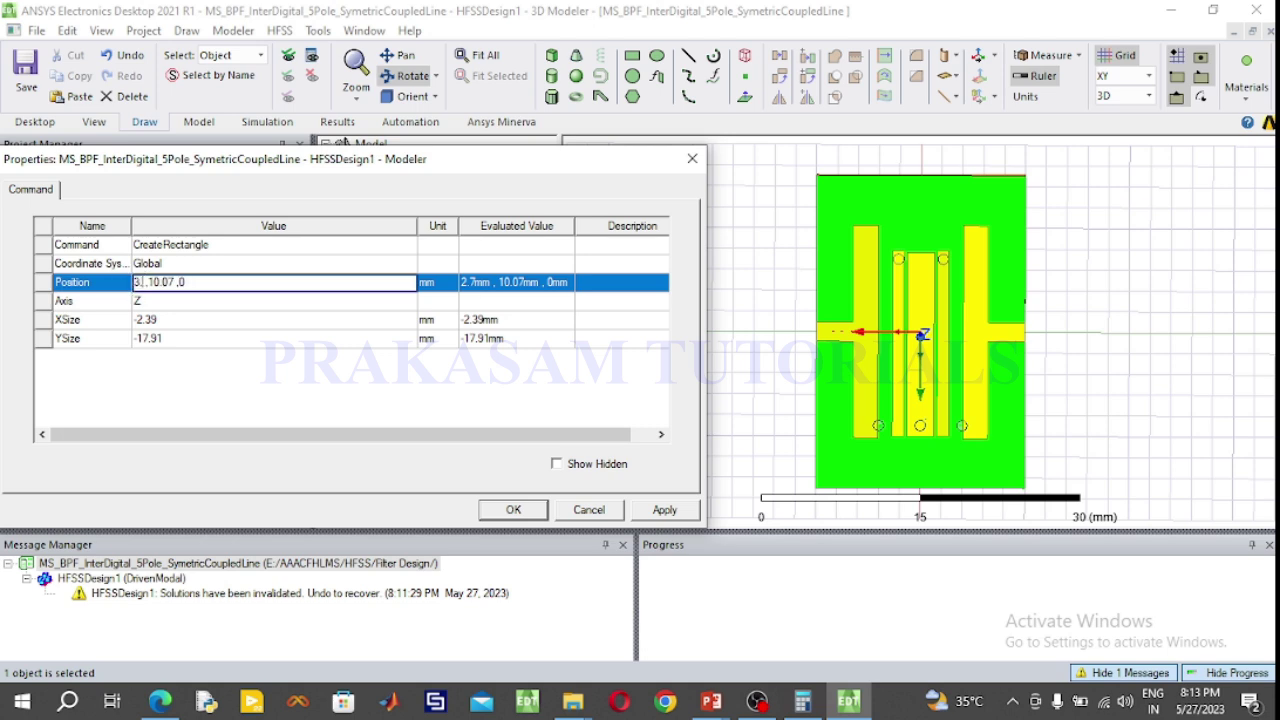
type(".945")
left_click(511, 509)
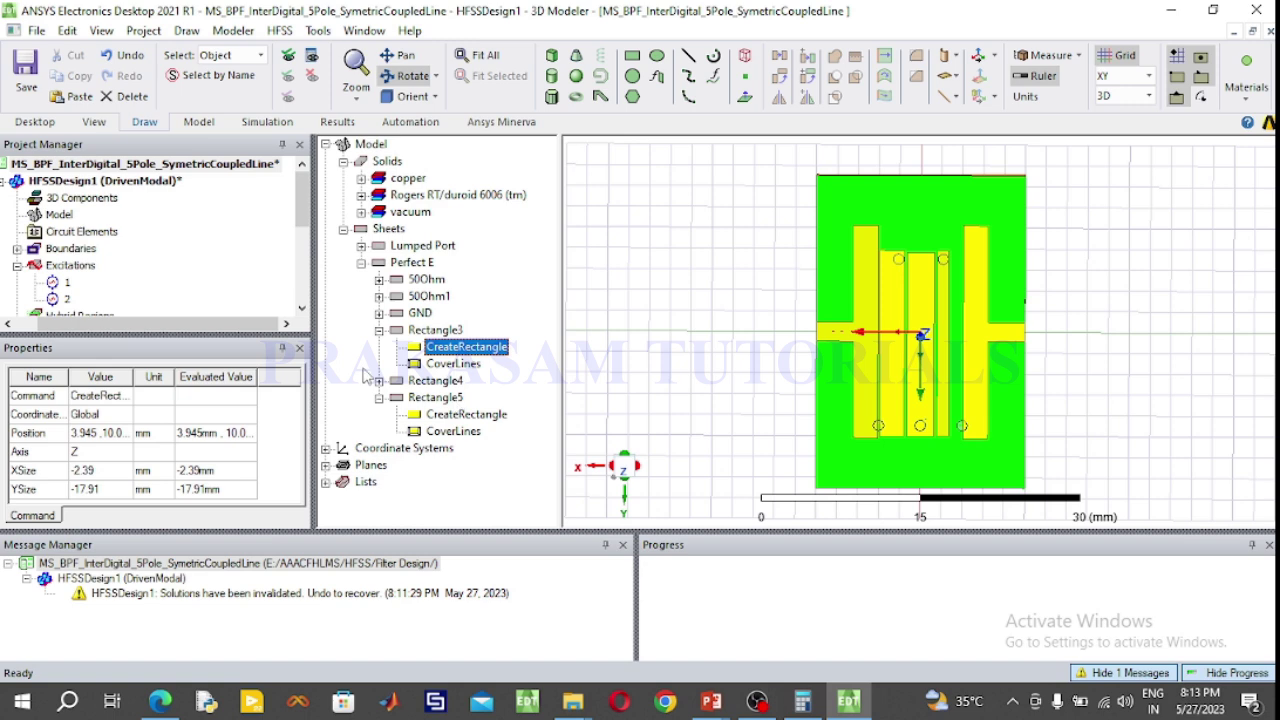
Step: Set the XSize of Rectangle4 to 2.39 mm
left_click(433, 382)
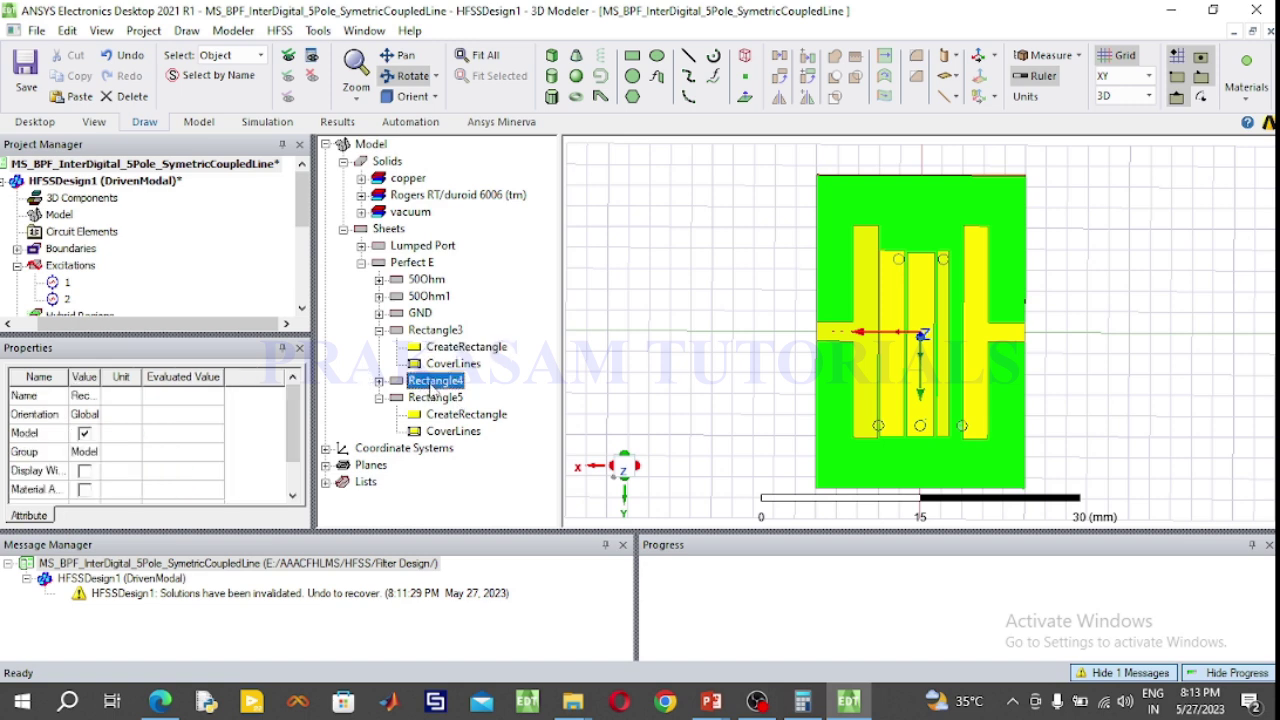
left_click(379, 381)
double_click(452, 397)
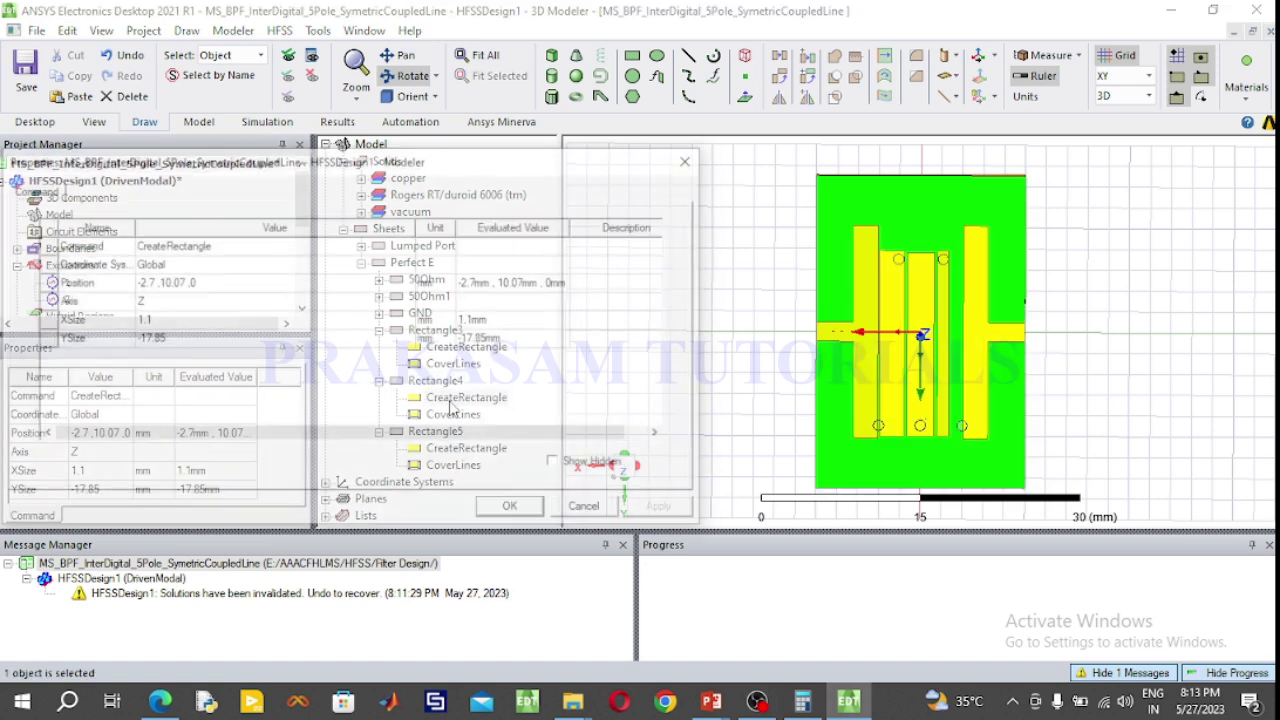
left_click(163, 320)
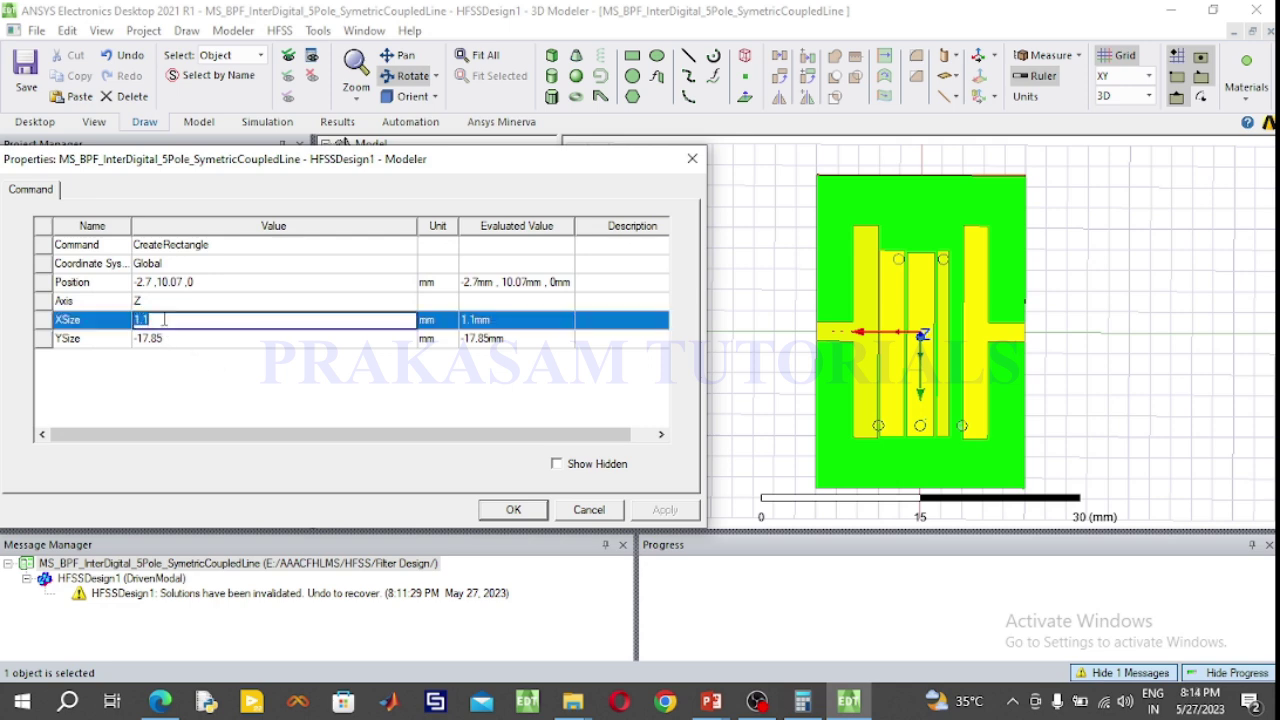
type("2.")
type("35")
Step: Set the YSize of Rectangle4 to -17.91 mm and its X position to -3.945 mm, and accept the edited properties
left_click(187, 341)
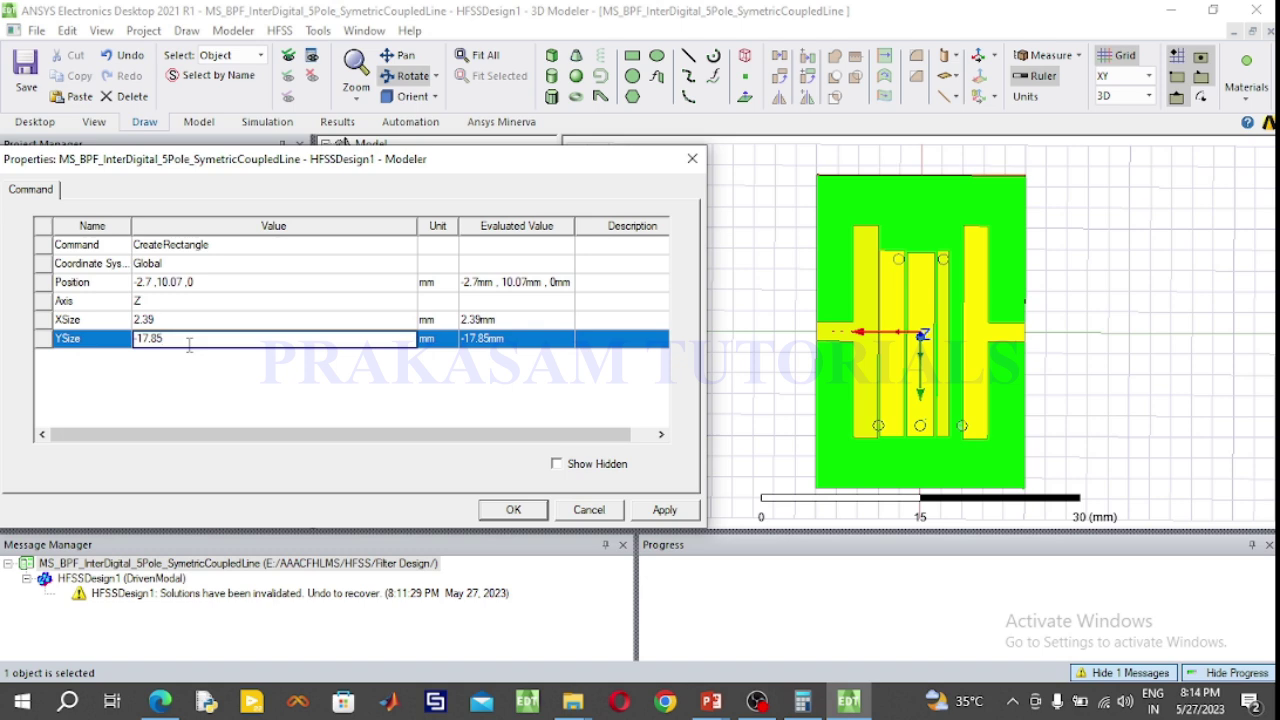
key("BackSpace")
left_click(155, 284)
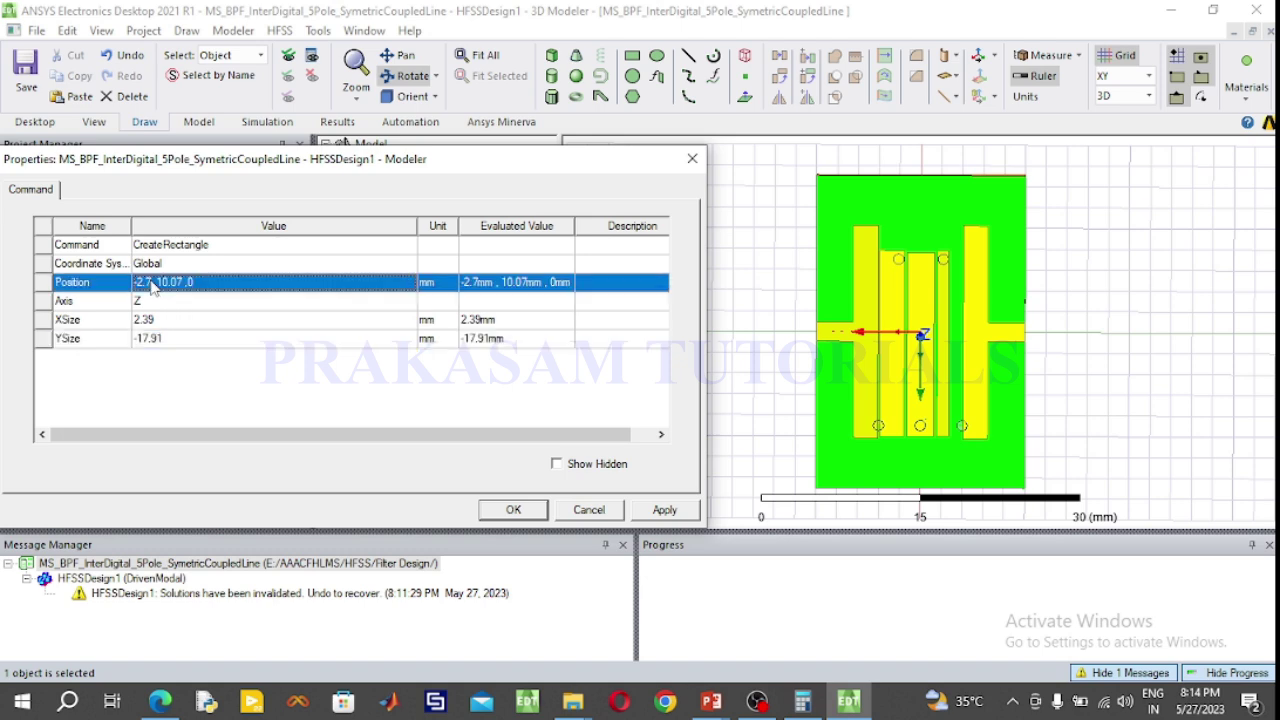
key("BackSpace")
key("BackSpace")
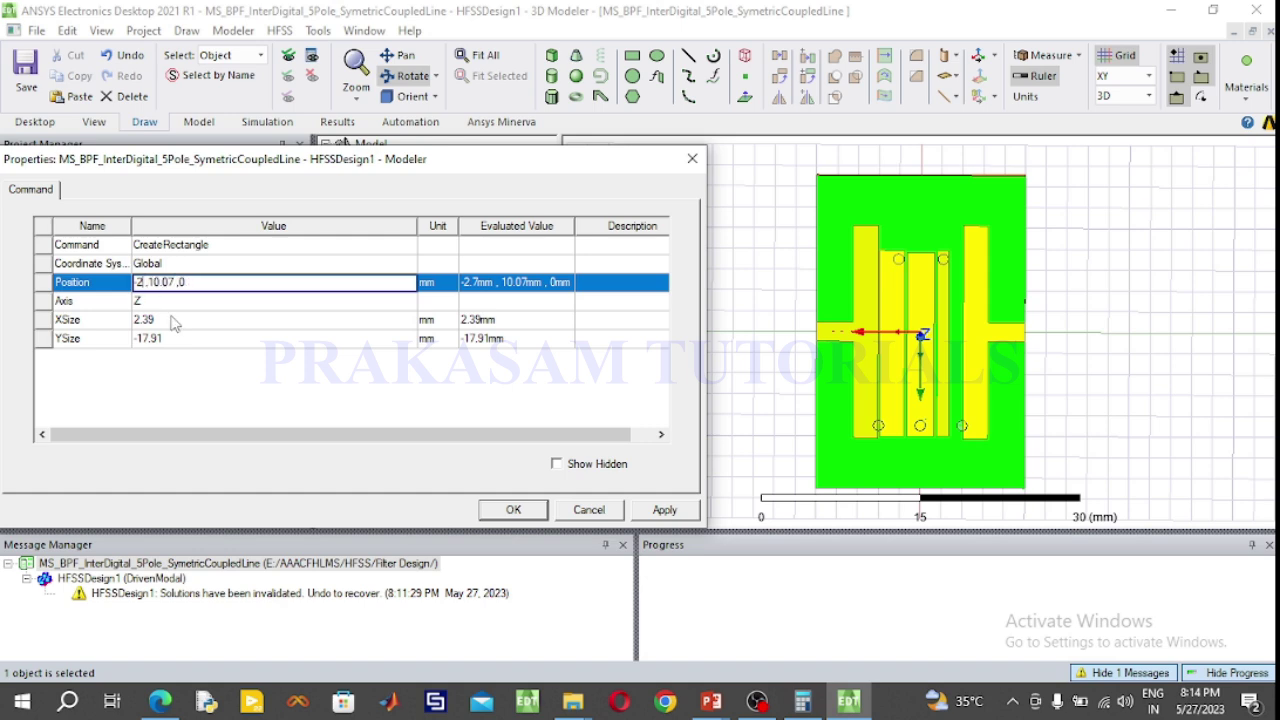
key("BackSpace")
type("3.945")
left_click(528, 514)
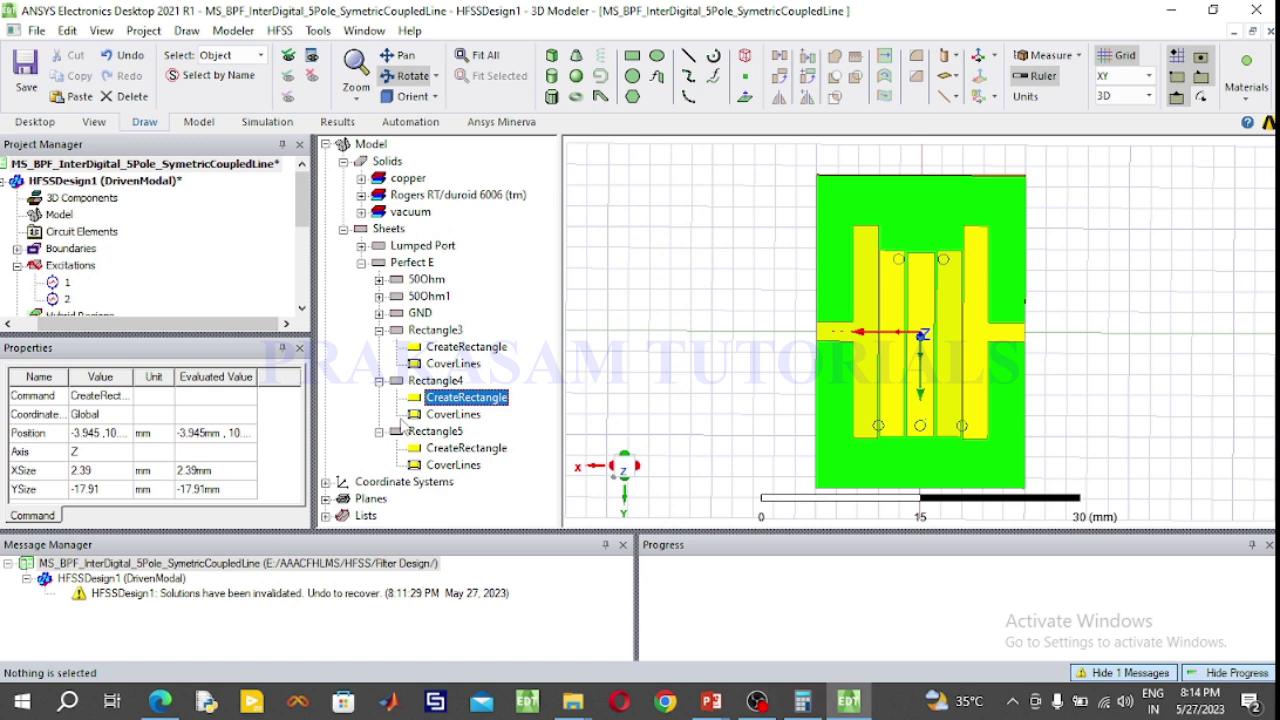
Step: Check Rectangle3's dimensions without changes, and set Rectangle5's XSize to -2.39 mm and YSize to -17.85 mm
double_click(449, 347)
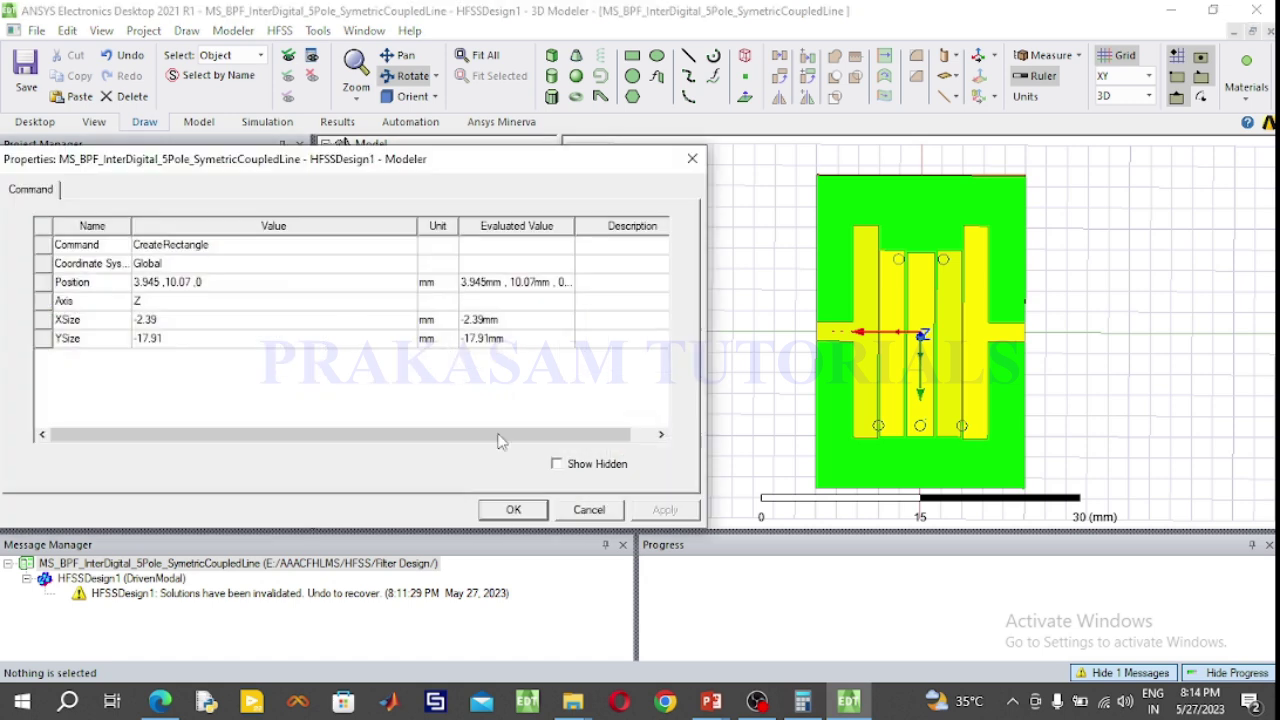
left_click(587, 510)
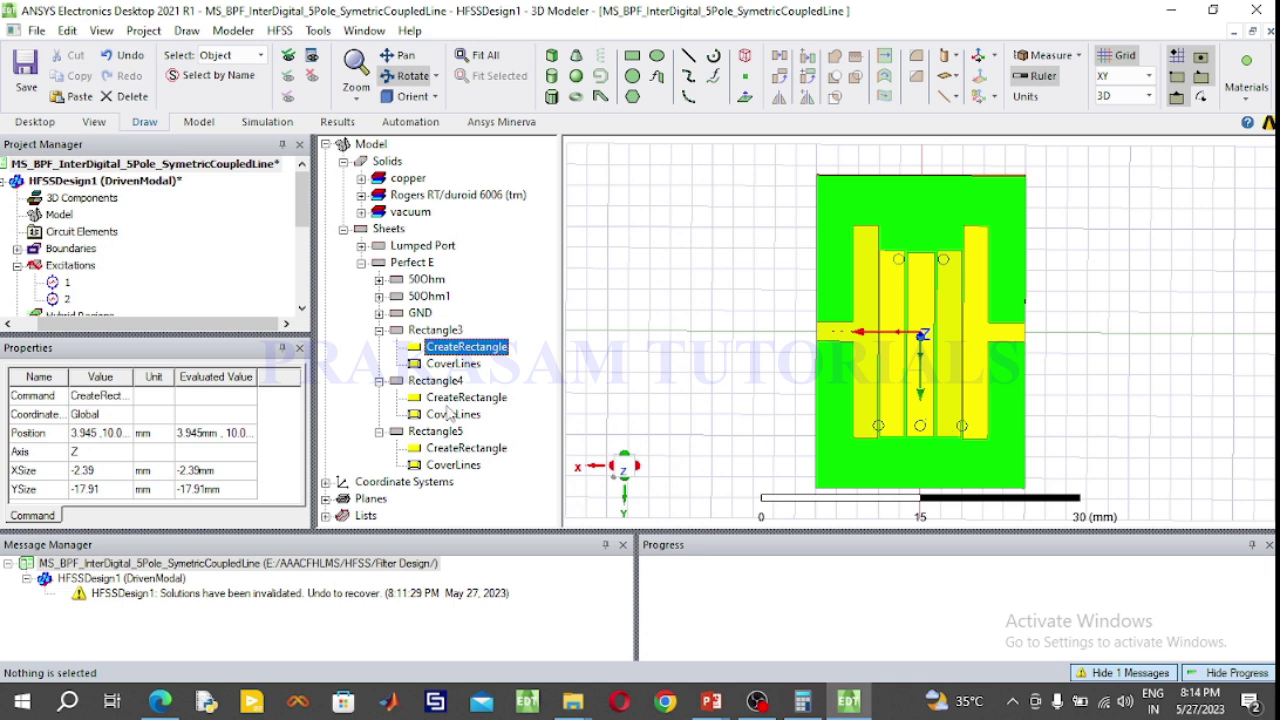
left_click(441, 433)
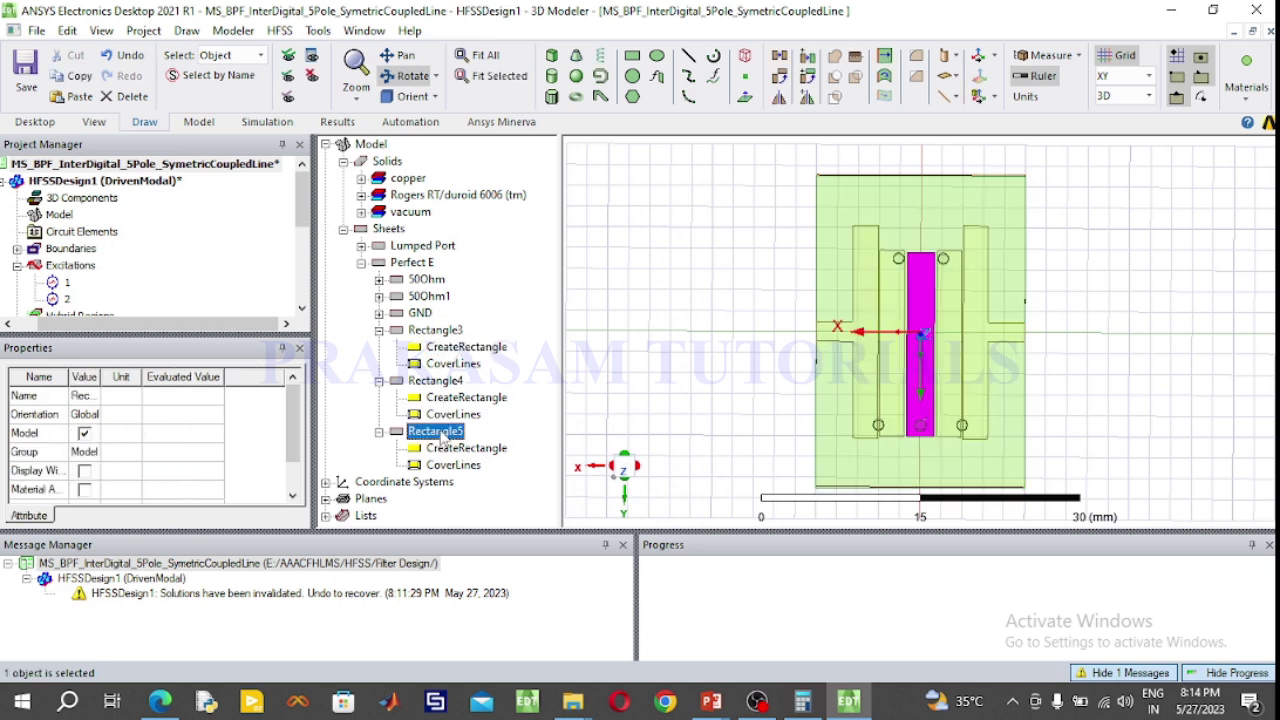
double_click(458, 450)
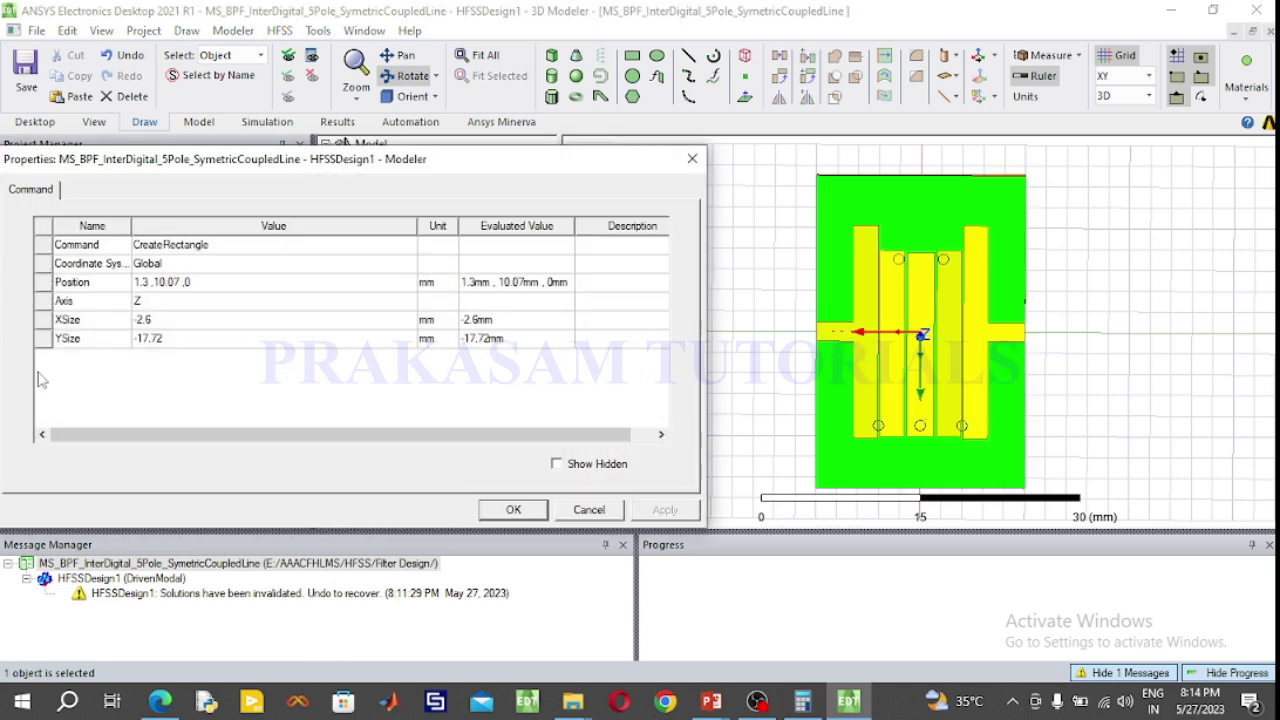
left_click(192, 321)
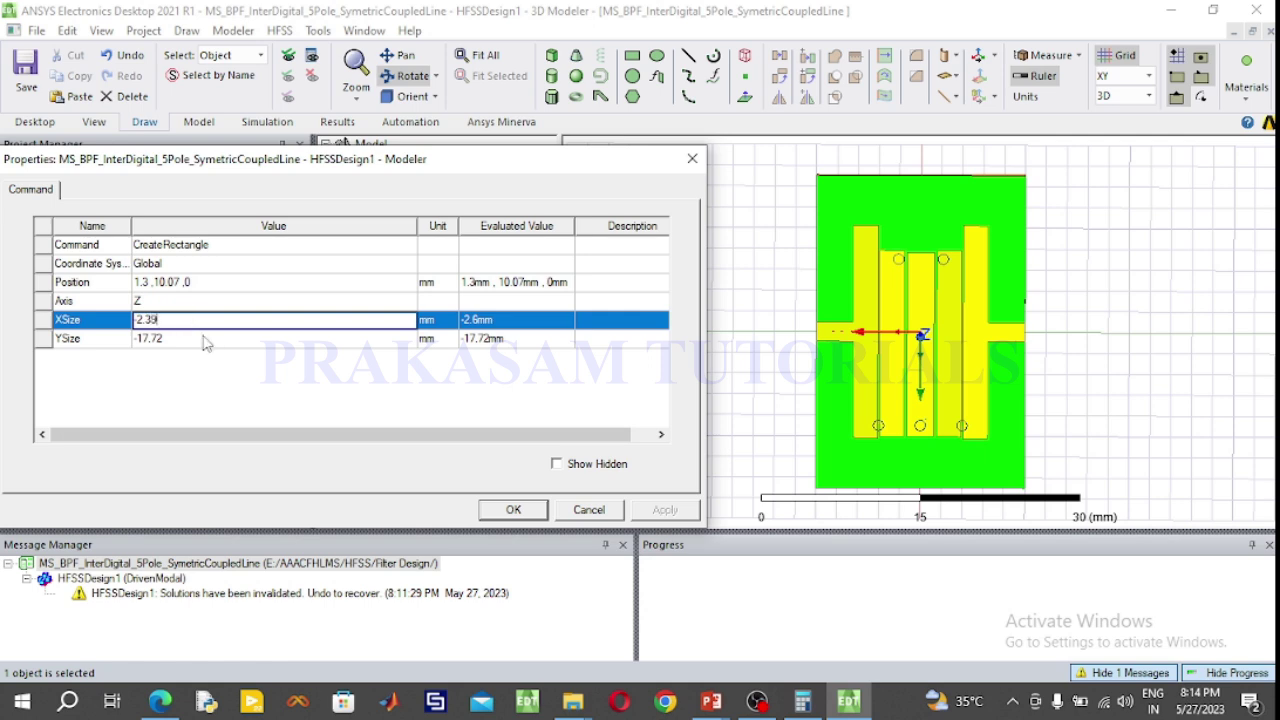
left_click(204, 338)
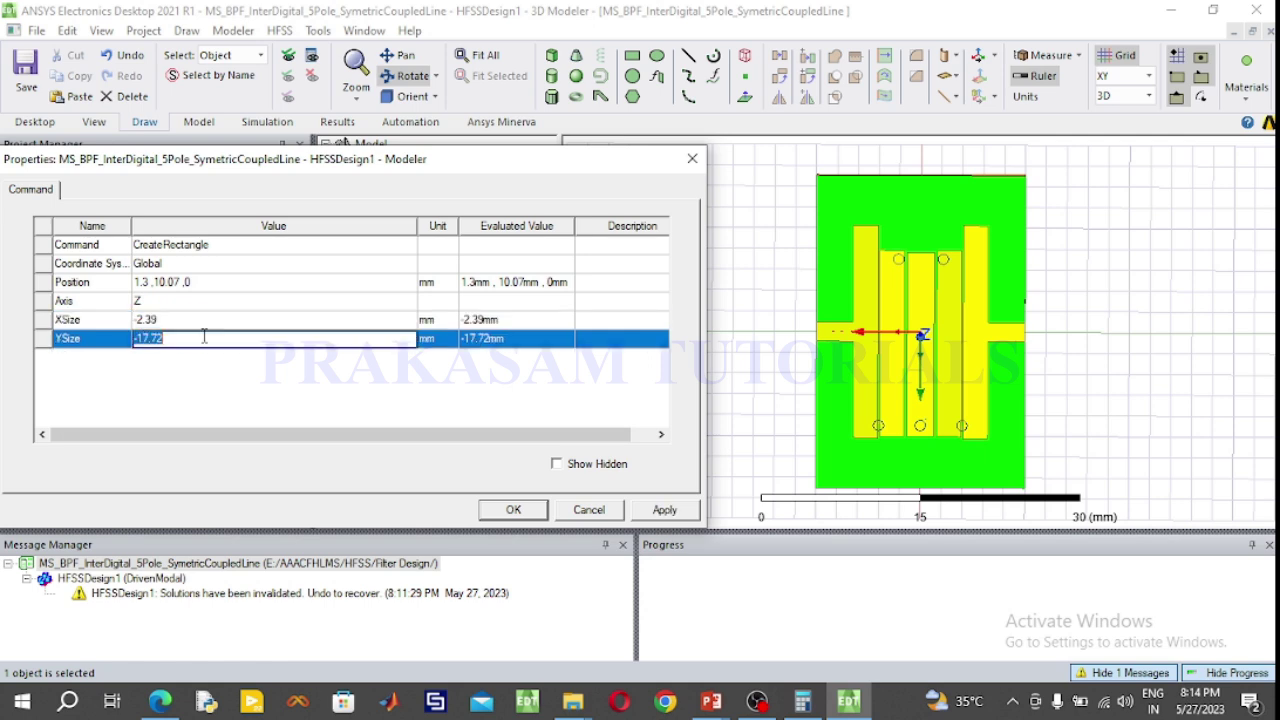
Step: Set the X position of Rectangle5 to 1.195 mm and accept its edited properties
left_click(147, 283)
left_click(148, 282)
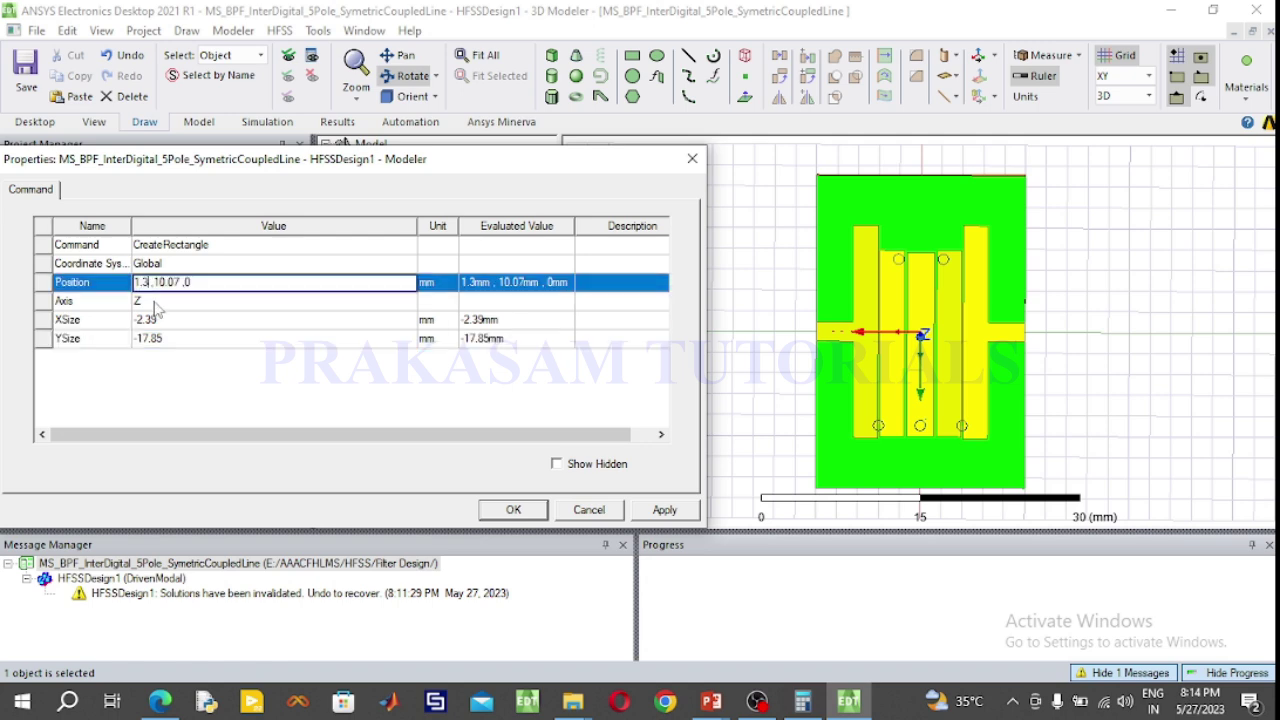
key("BackSpace")
key("BackSpace")
type(".195")
left_click(513, 510)
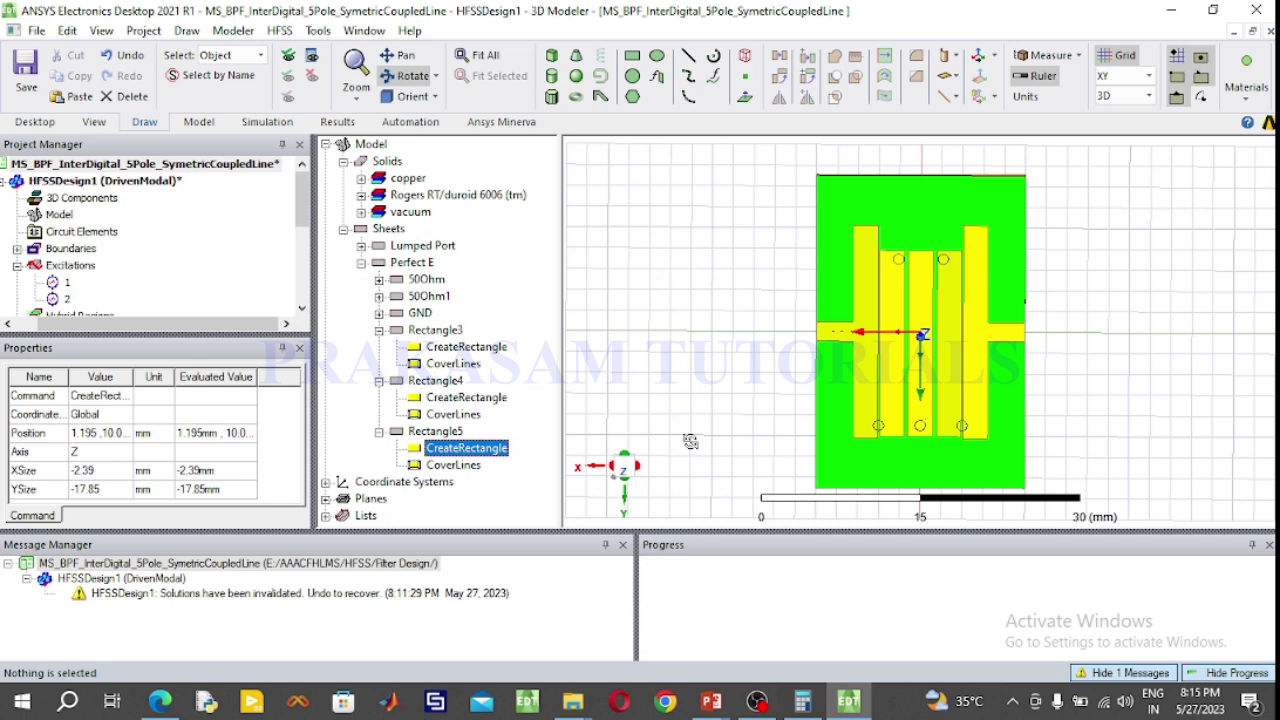
Step: Set the X coordinate of the center position of the copper via ViaHG to 5.2 mm
left_click(379, 330)
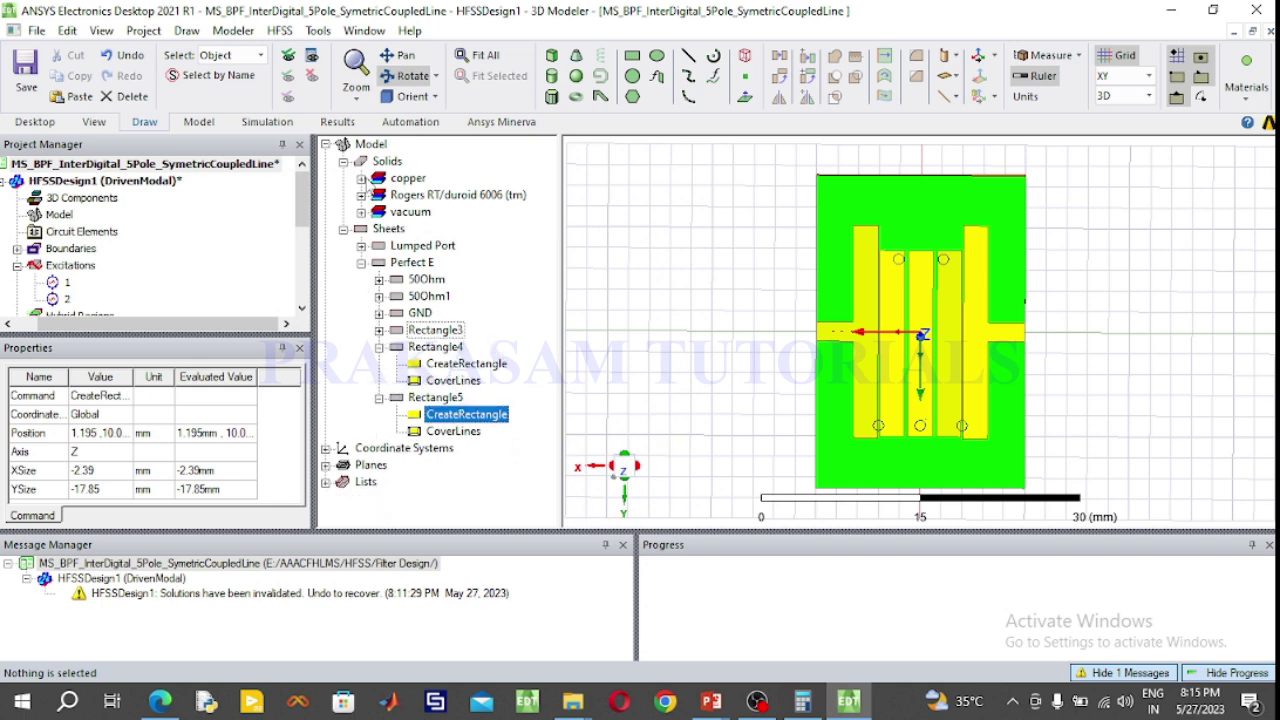
left_click(361, 178)
left_click(425, 196)
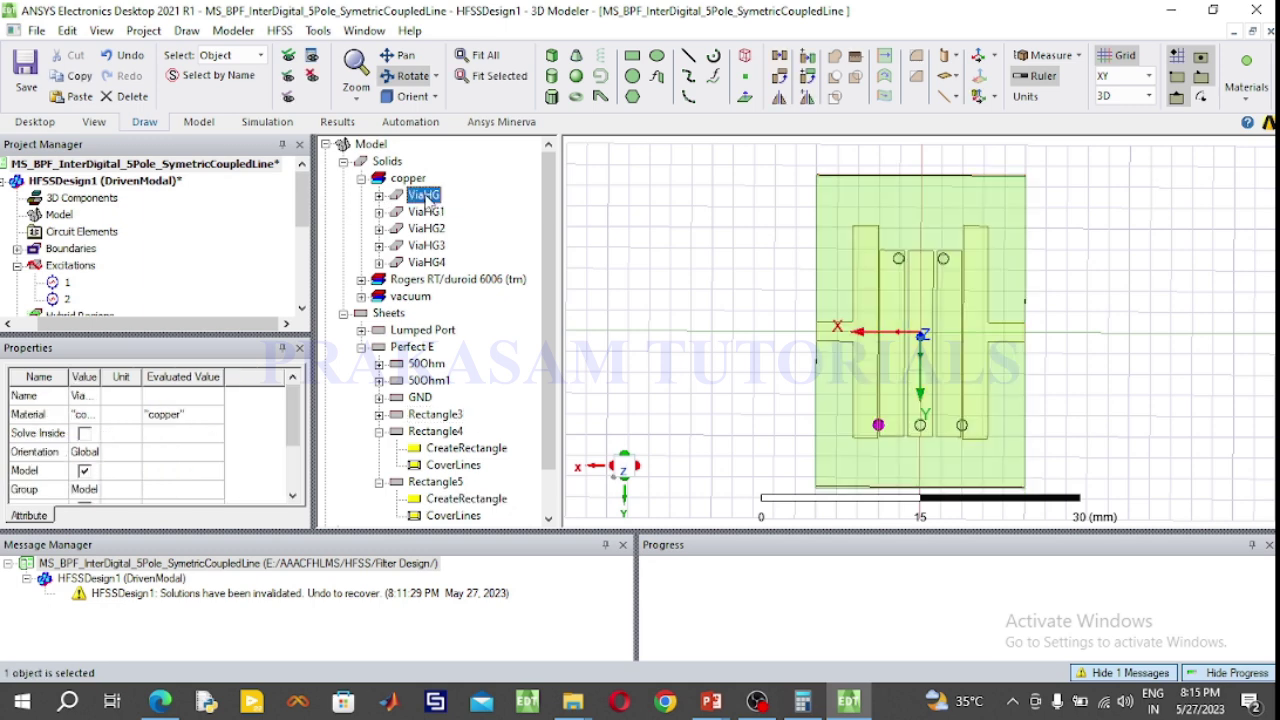
left_click(378, 196)
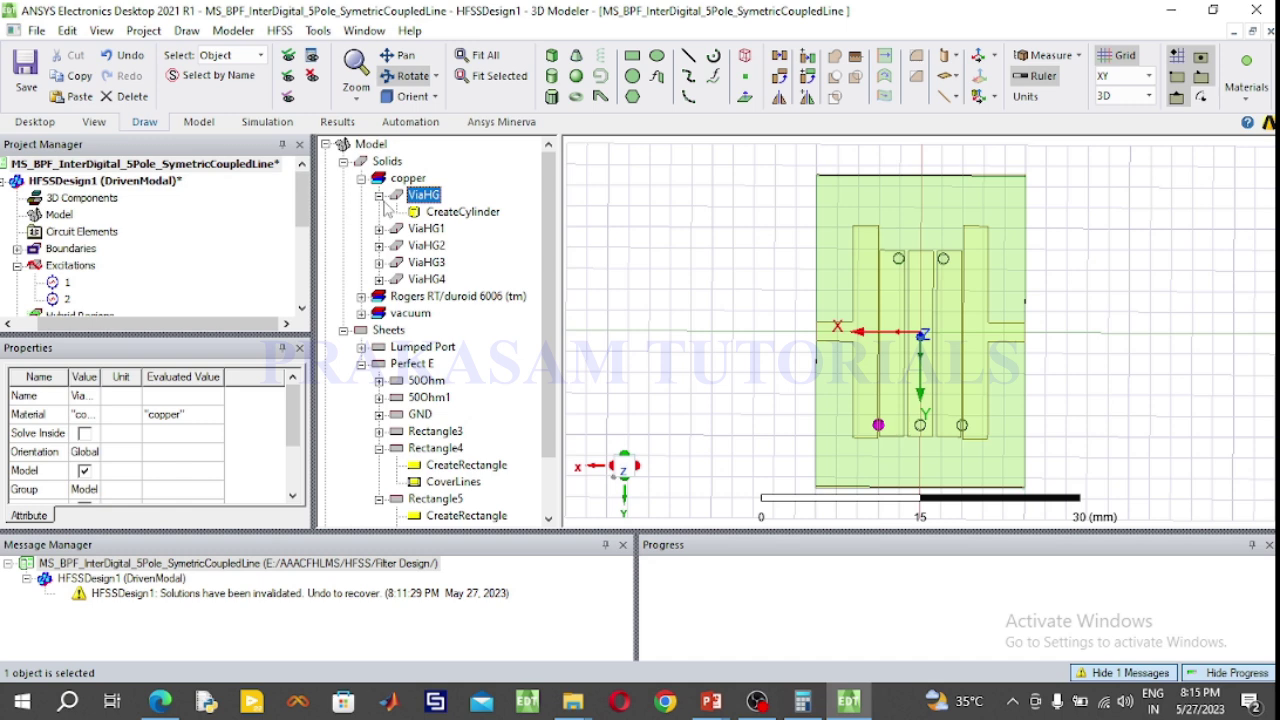
double_click(446, 212)
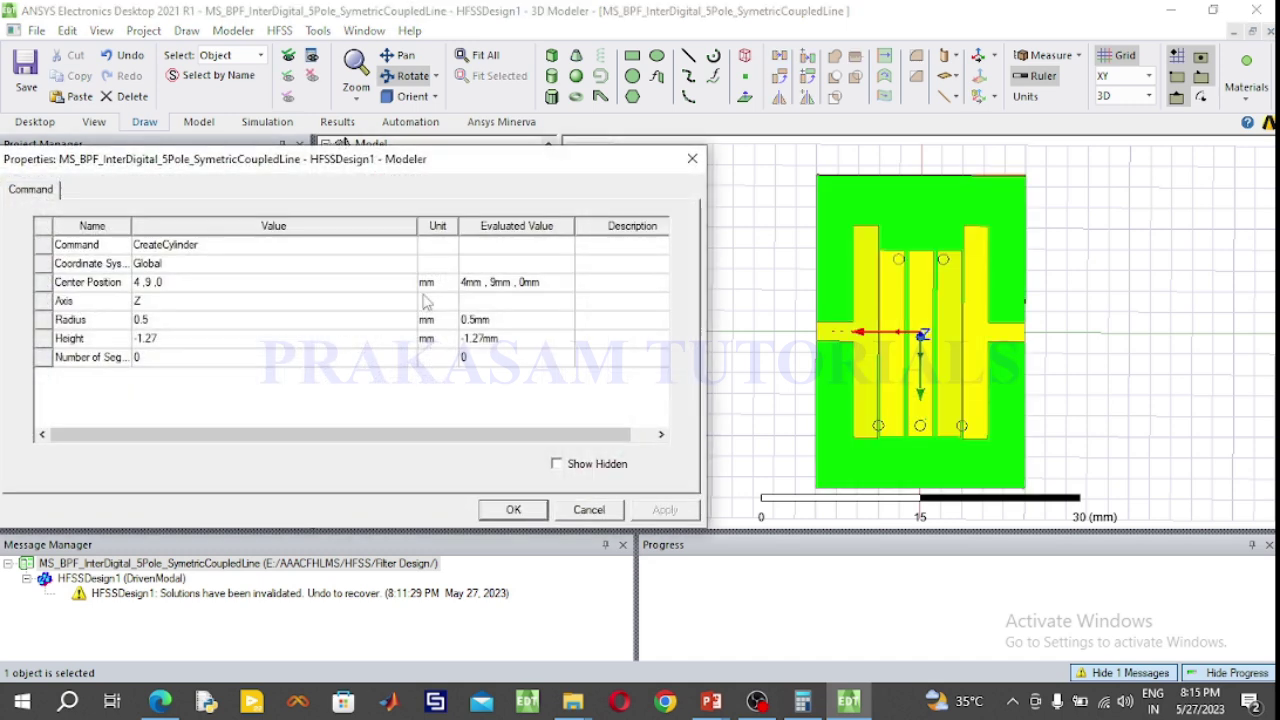
left_click(138, 283)
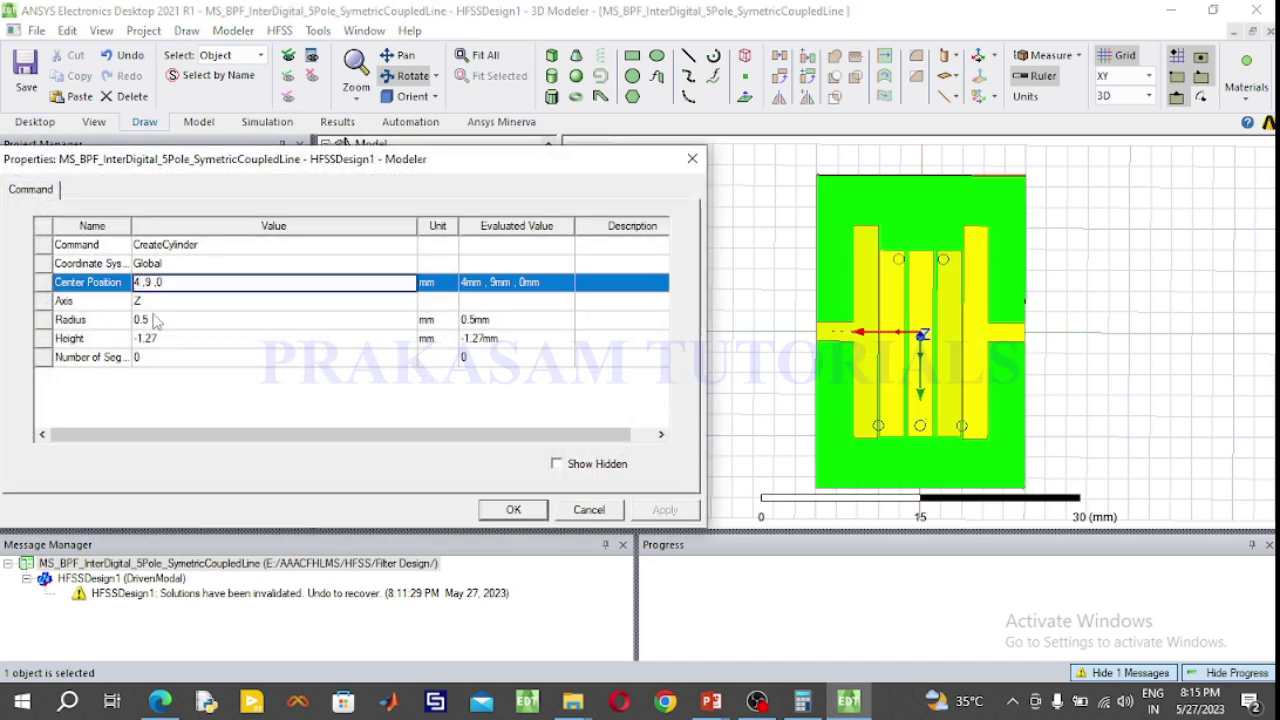
key("Delete")
type("5.2")
left_click(513, 509)
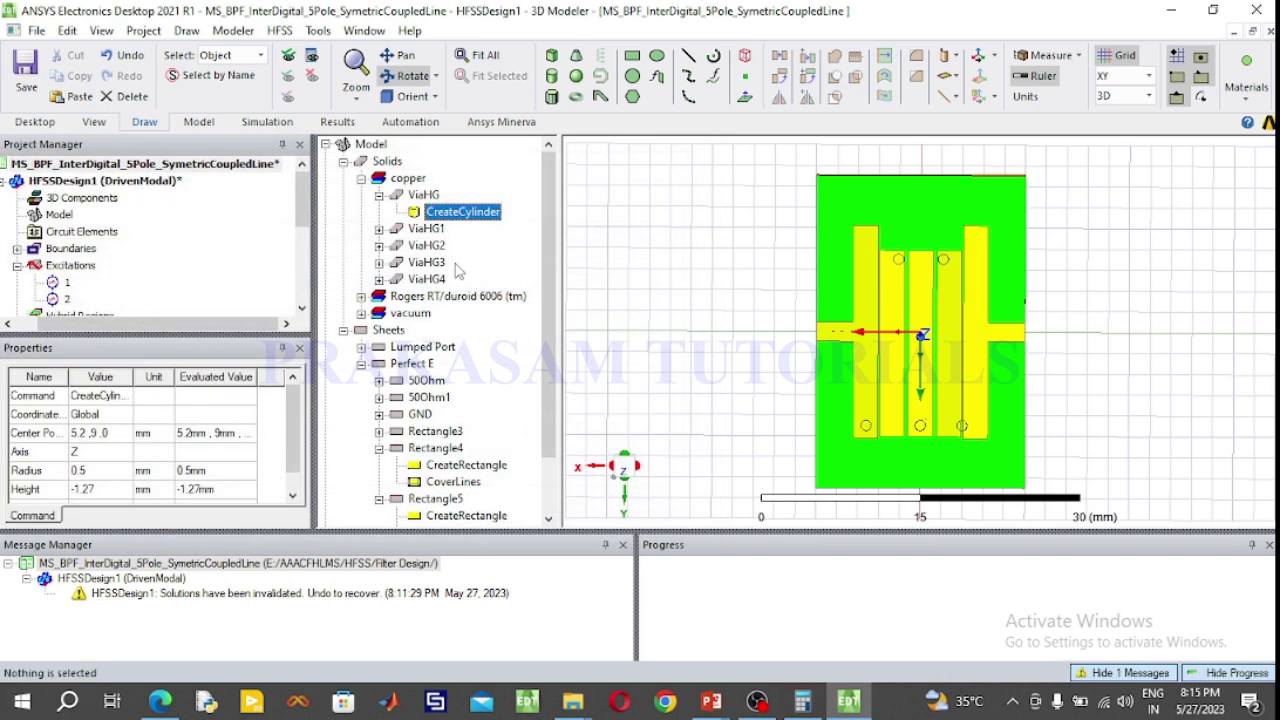
Step: Set the X coordinate of the center position of the copper via ViaHG1 to -5.2 mm
left_click(379, 229)
left_click(455, 247)
double_click(455, 247)
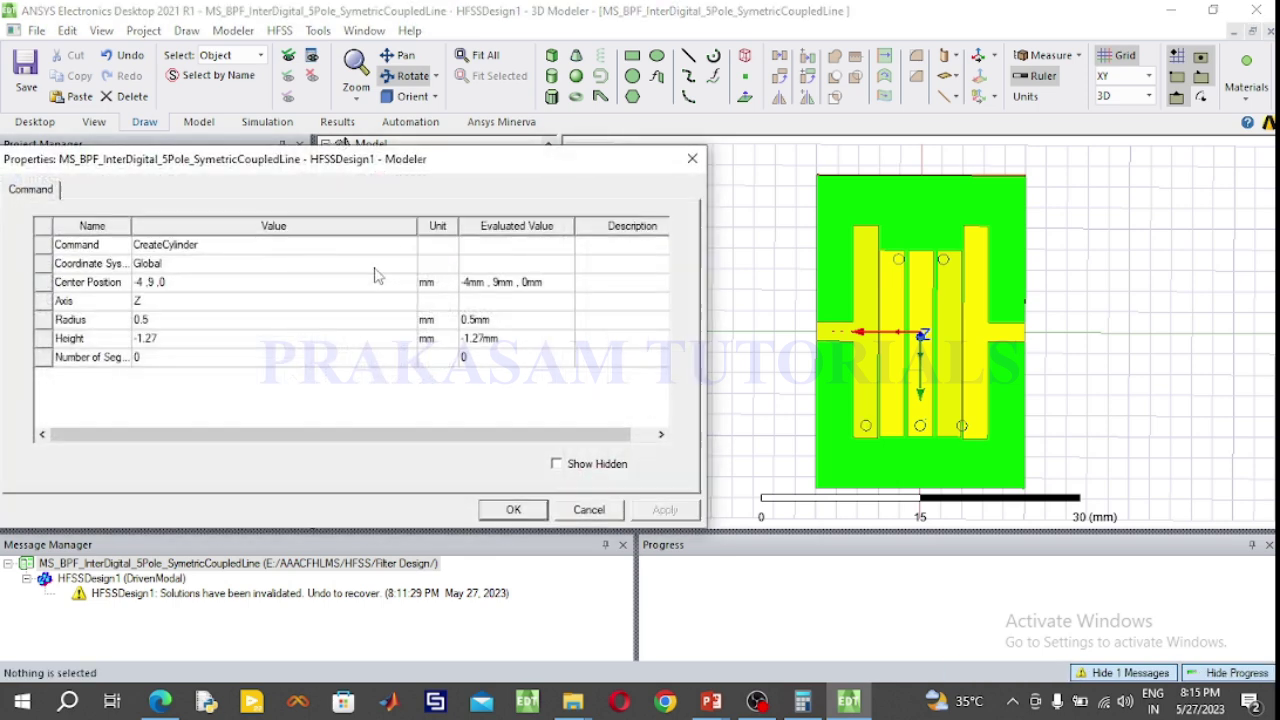
left_click(145, 281)
left_click(145, 281)
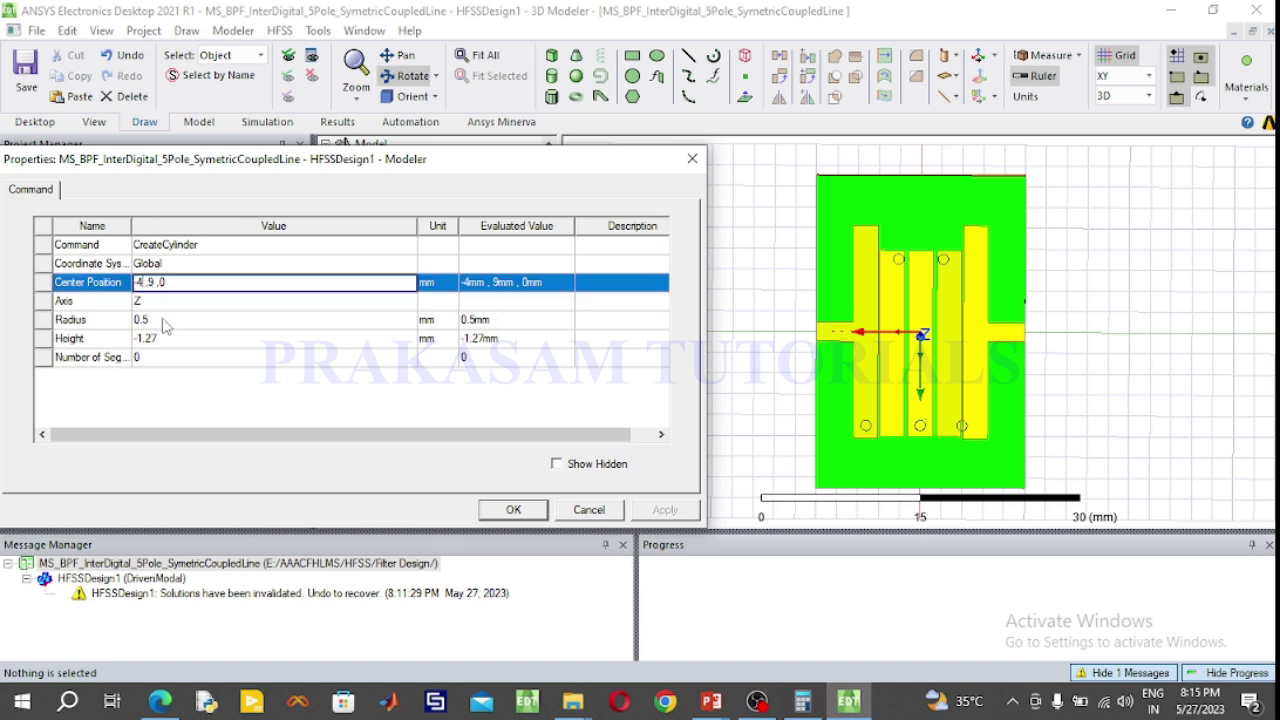
key("BackSpace")
key("BackSpace")
type("5.2")
left_click(508, 509)
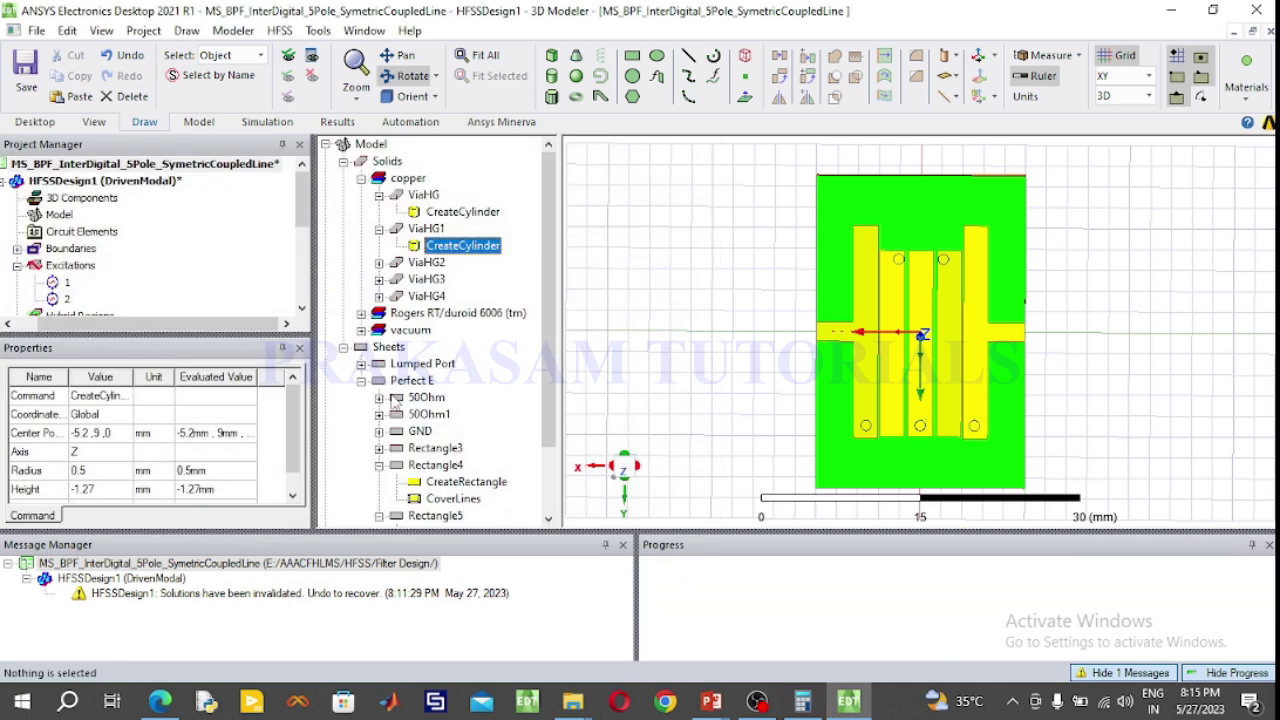
Step: Set the X coordinate of the center position of the copper via ViaHG2 to 2.7 mm
left_click(428, 264)
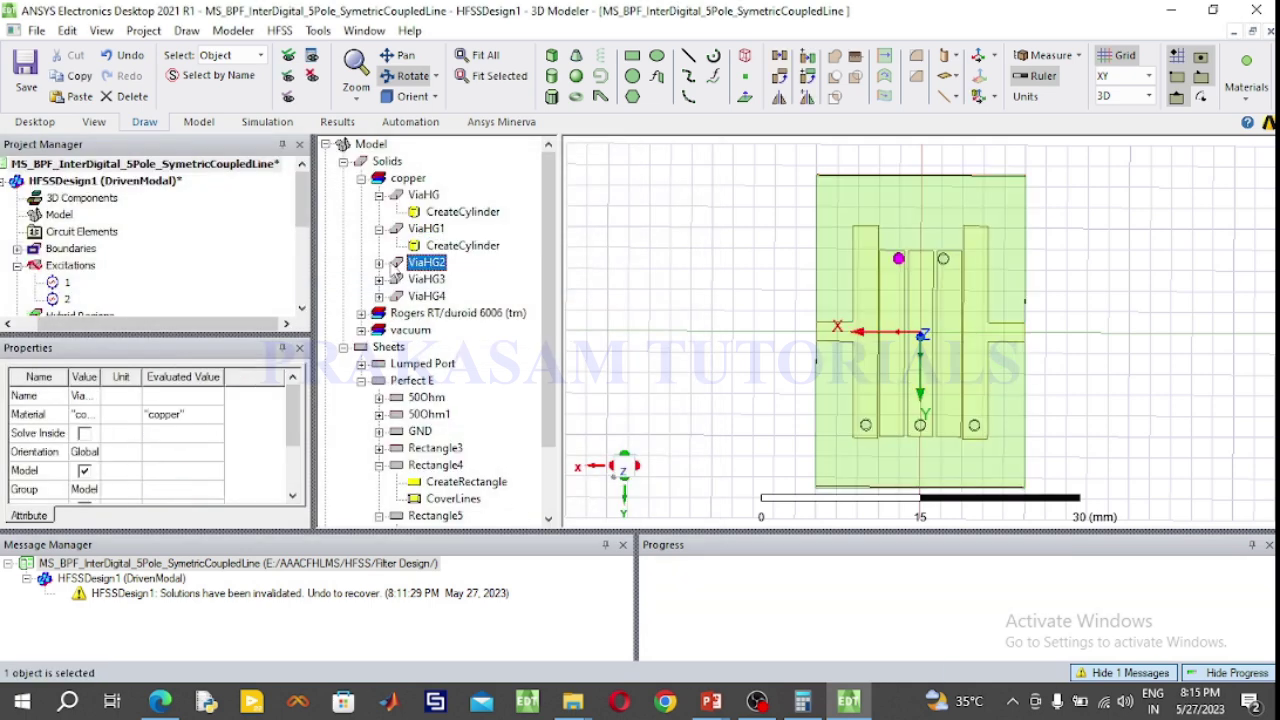
left_click(379, 262)
double_click(460, 279)
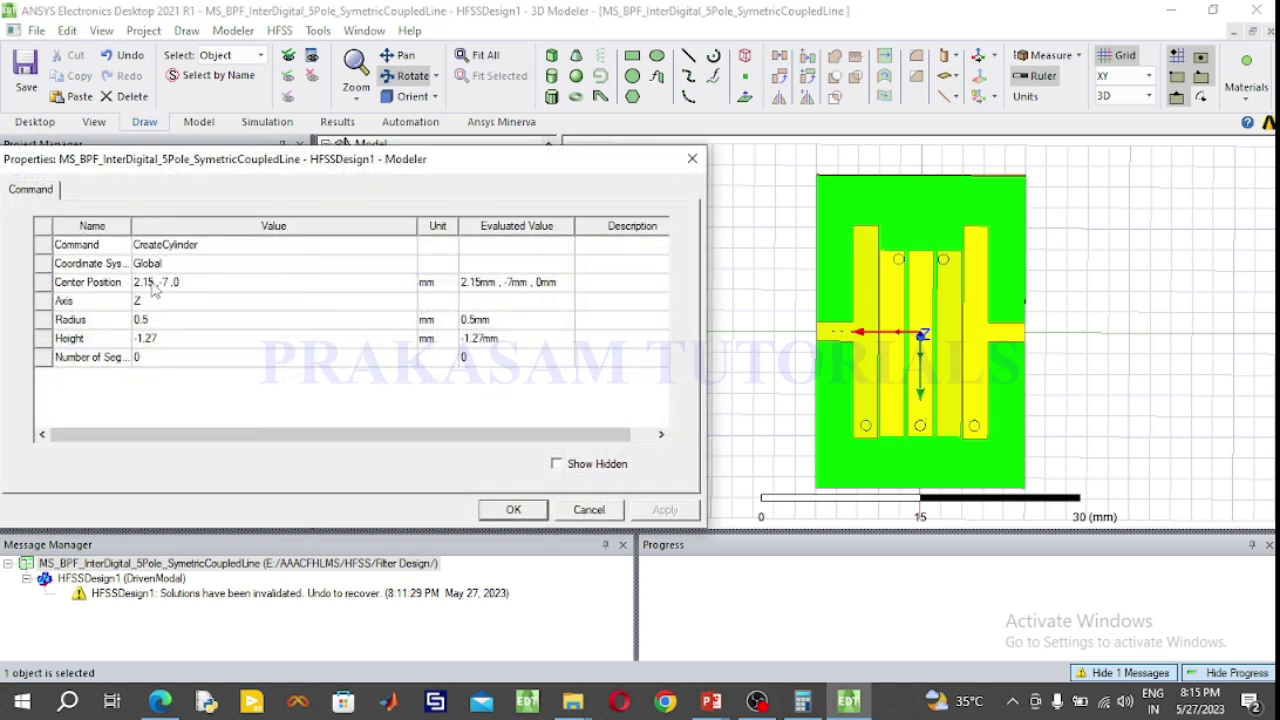
left_click(153, 284)
left_click(152, 283)
key("BackSpace")
key("BackSpace")
key("BackSpace")
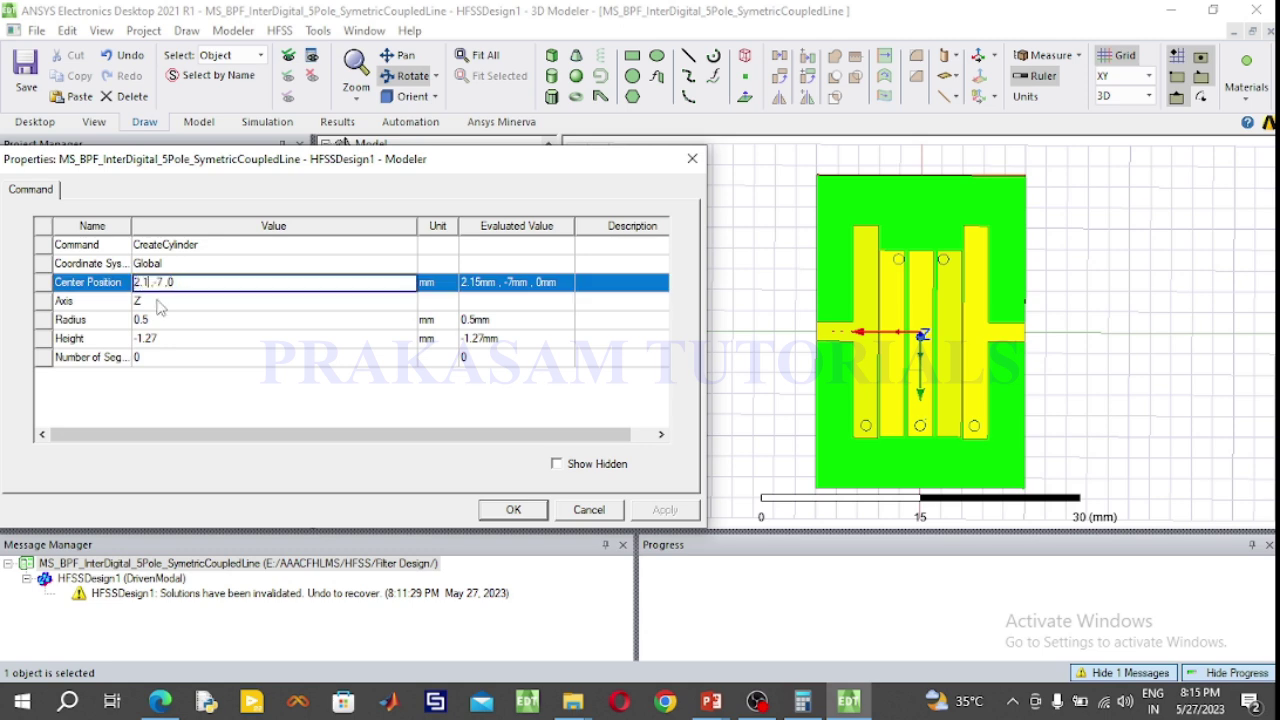
type(".7")
left_click(512, 510)
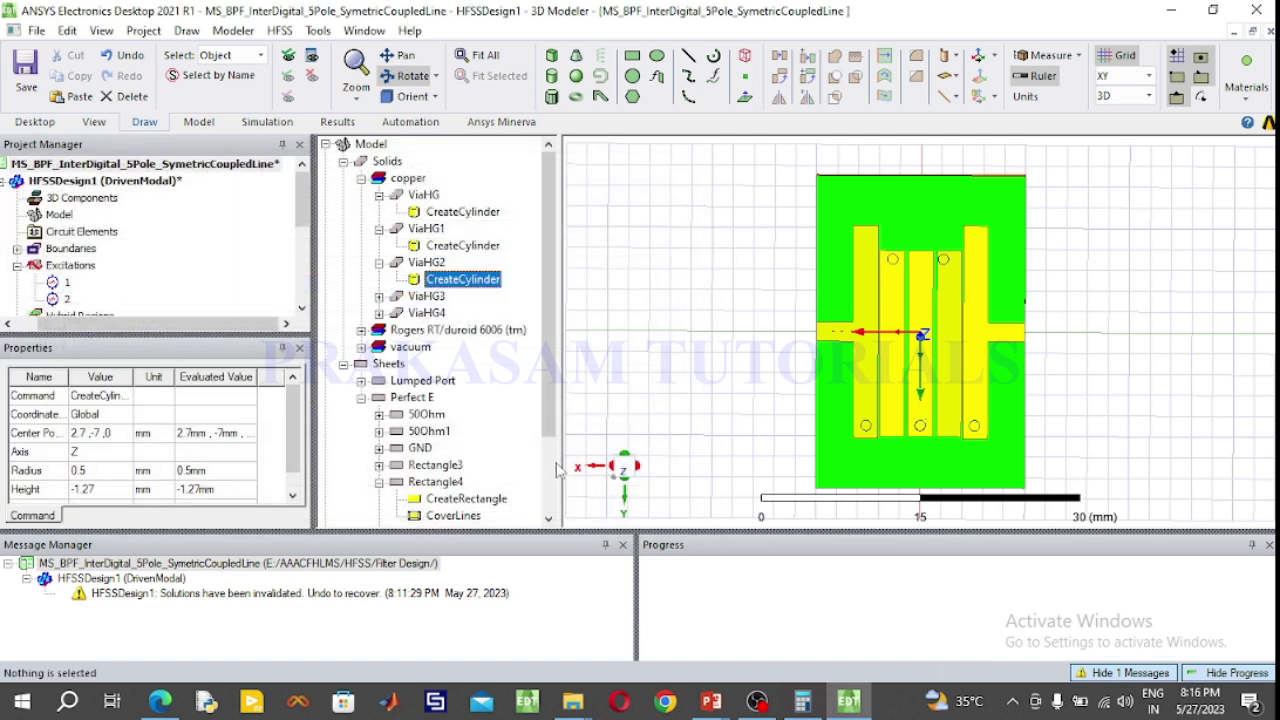
Step: Set the X coordinate of the center position of the copper via ViaHG3 to -2.7 mm
scroll(890, 287, "up", 1)
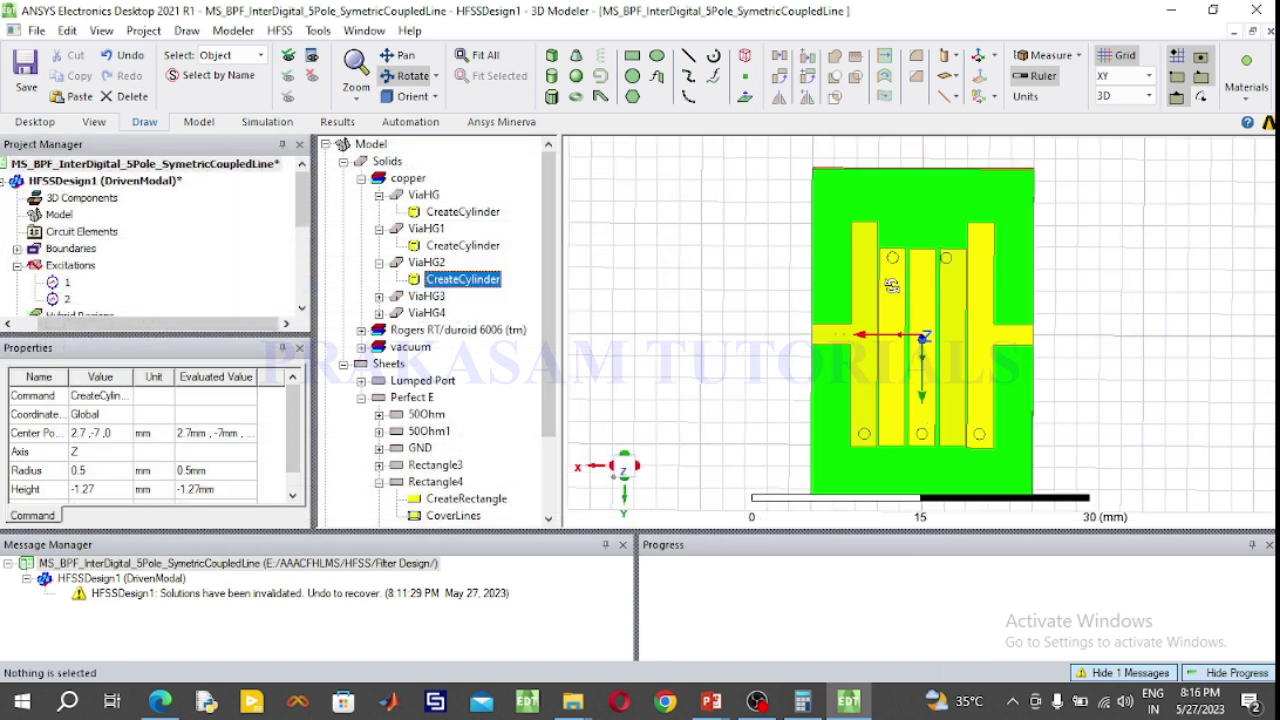
scroll(890, 286, "up", 3)
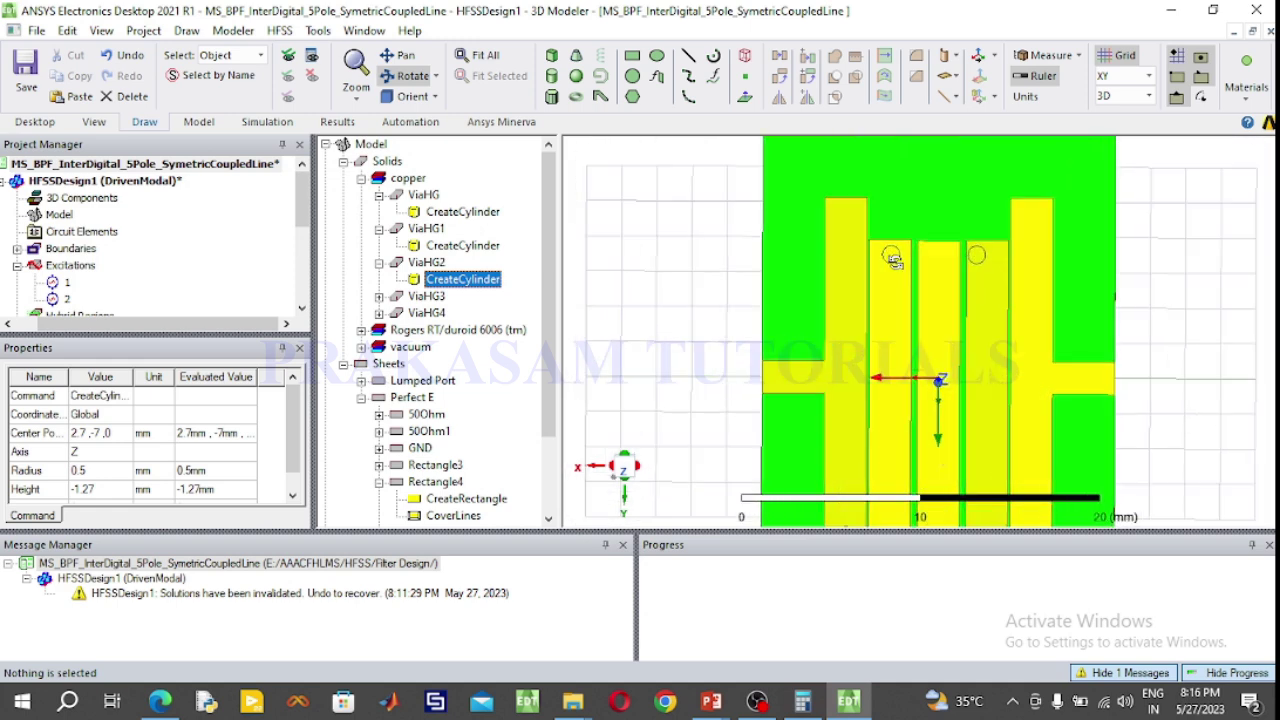
scroll(893, 260, "down", 2)
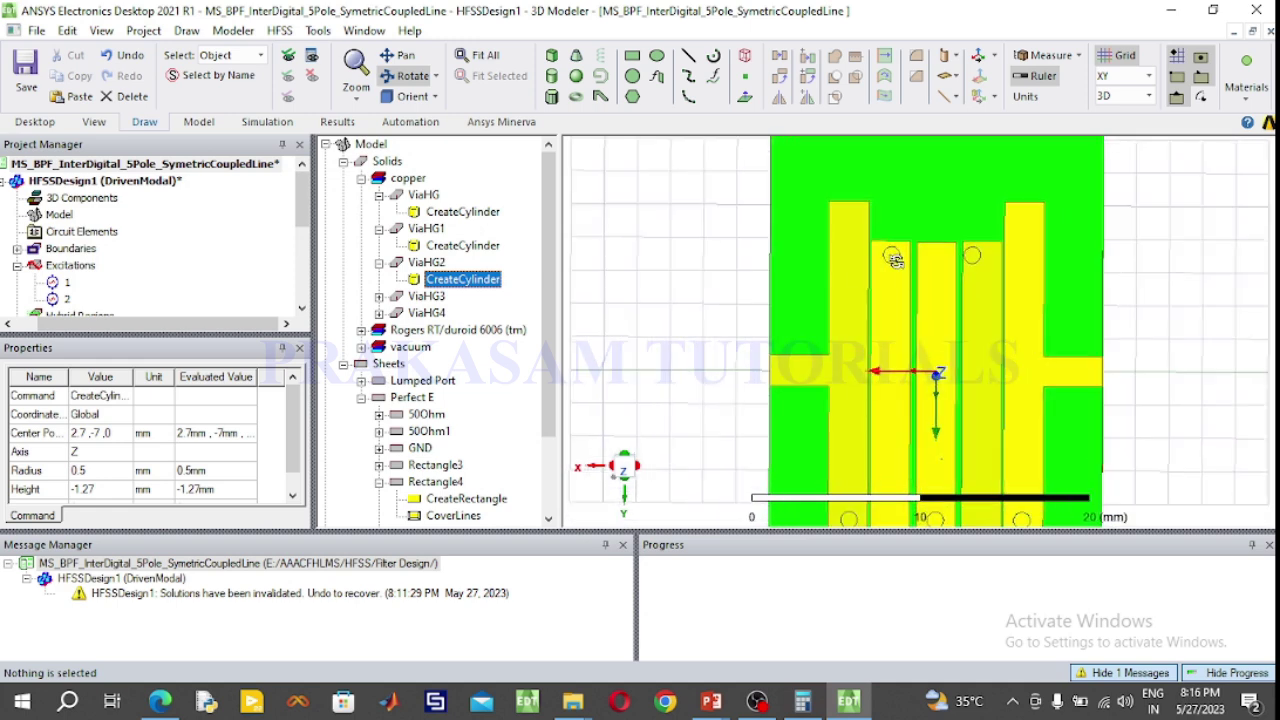
left_click(428, 296)
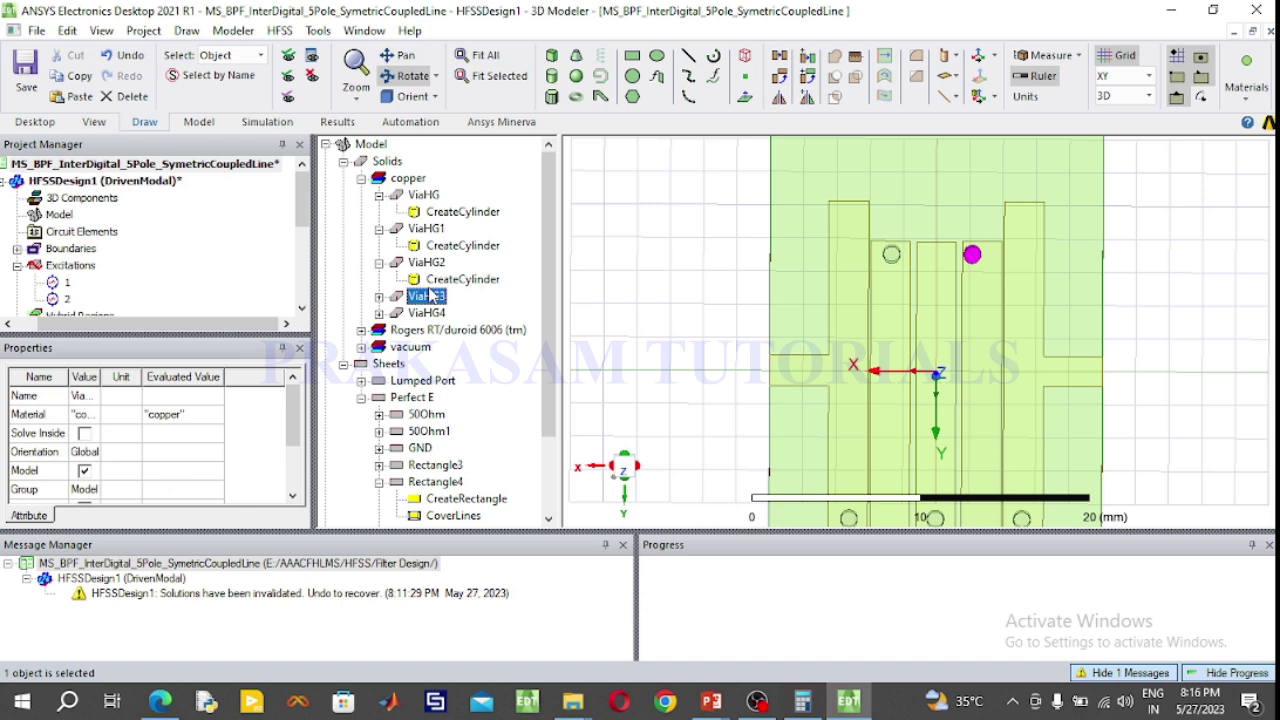
left_click(379, 296)
double_click(462, 313)
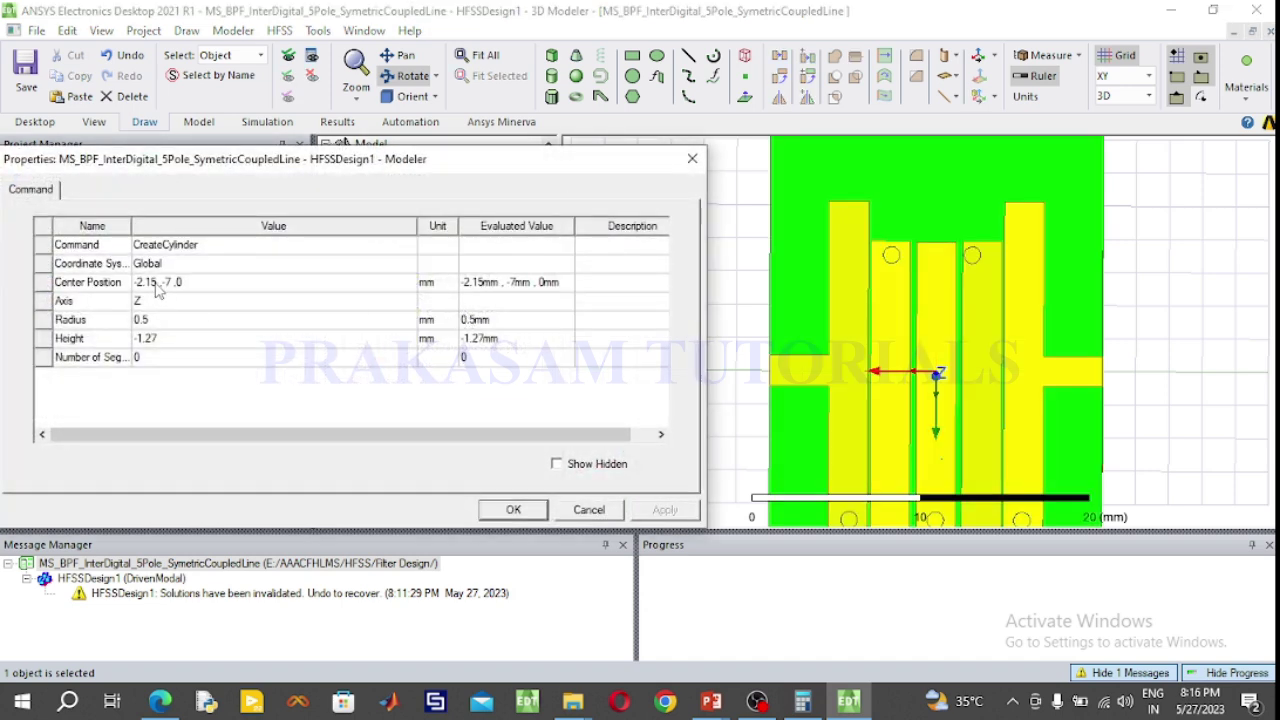
left_click(157, 284)
key("Home")
key("Delete")
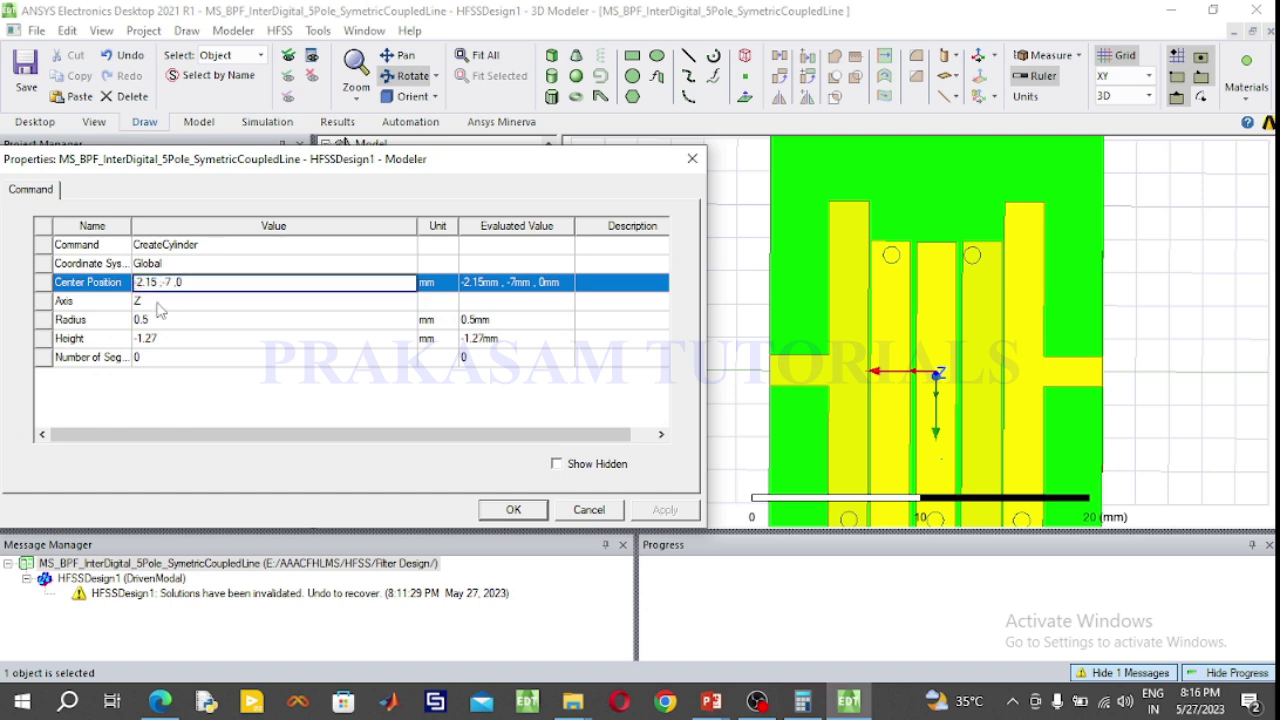
key("BackSpace")
key("BackSpace")
key("BackSpace")
key("Delete")
type(".7")
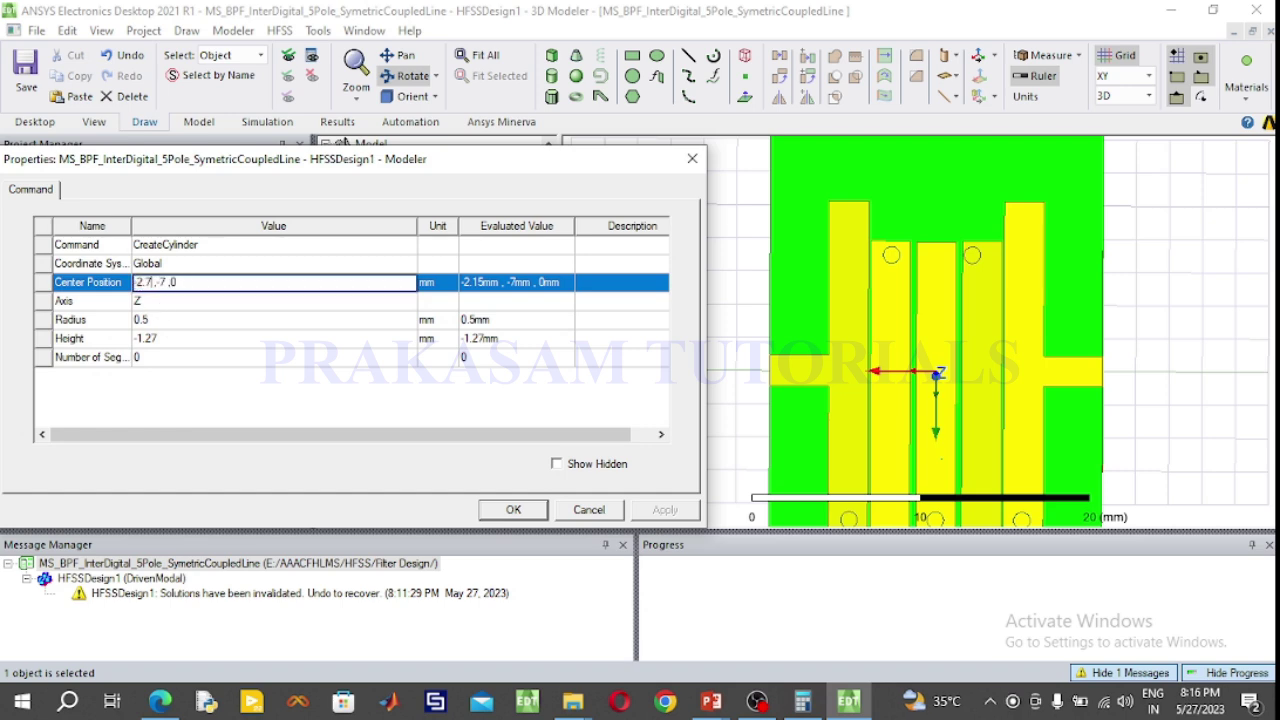
left_click(533, 513)
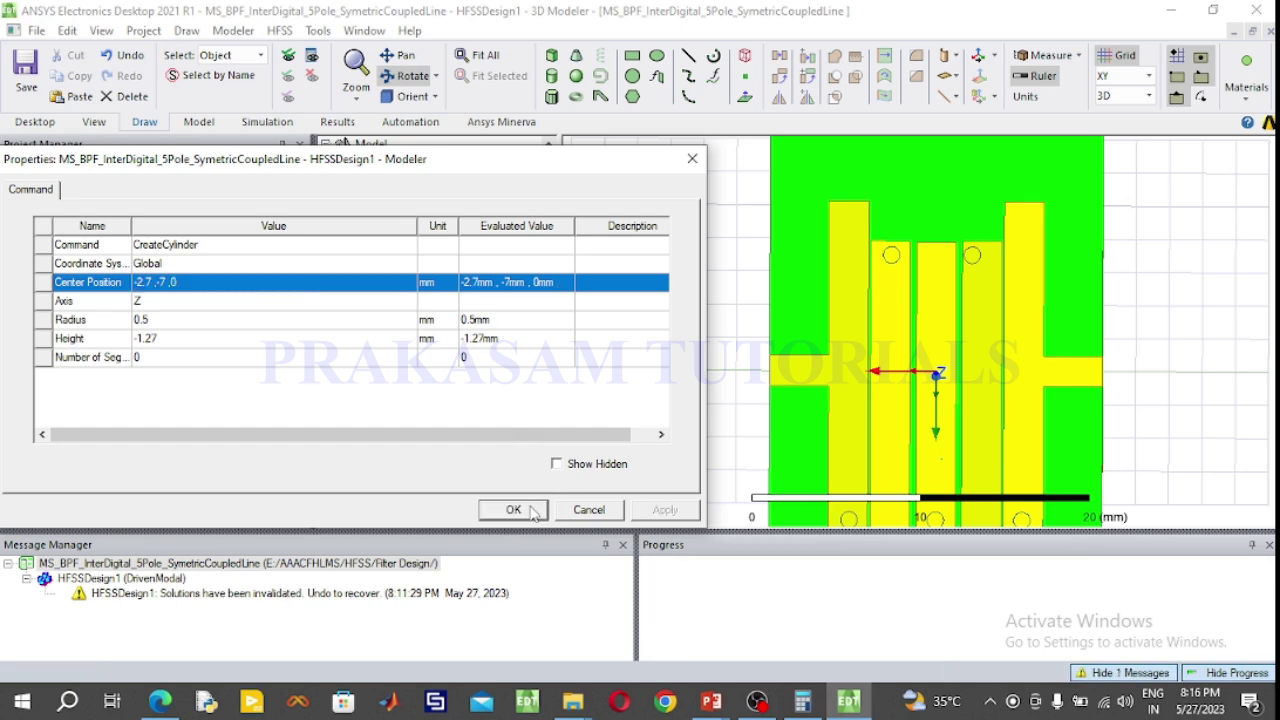
scroll(897, 492, "up", 1)
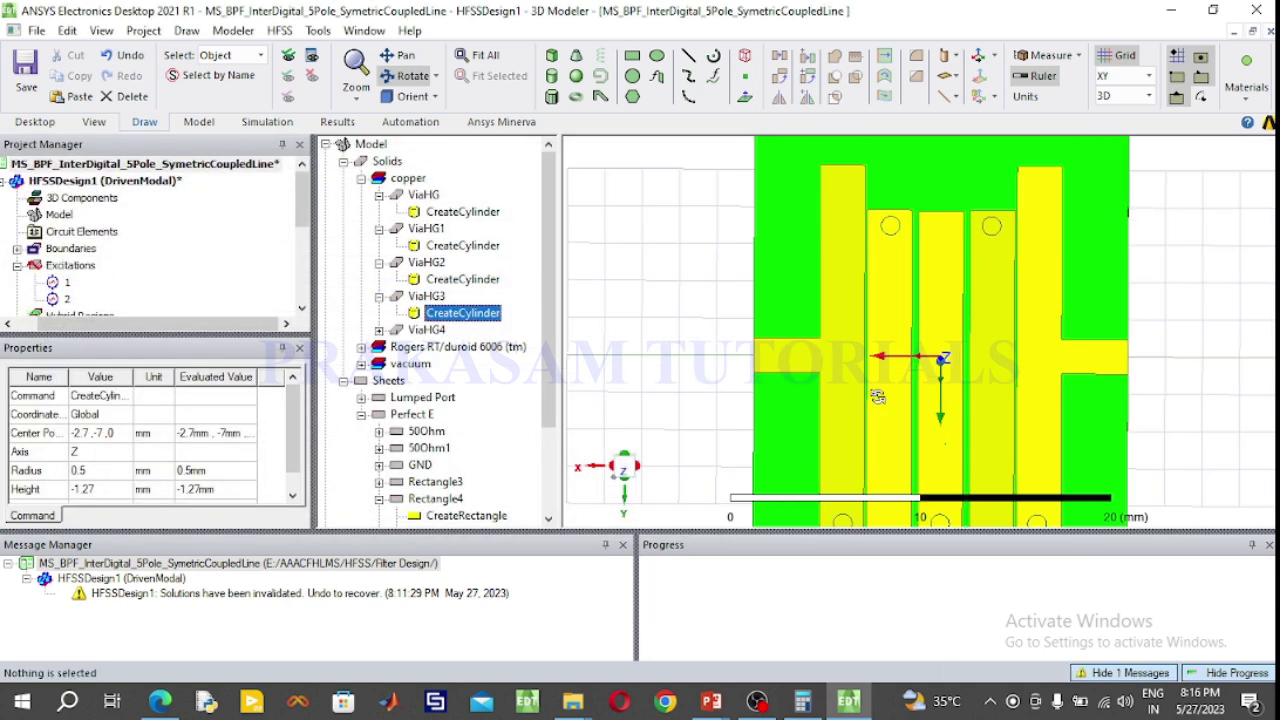
left_click(480, 55)
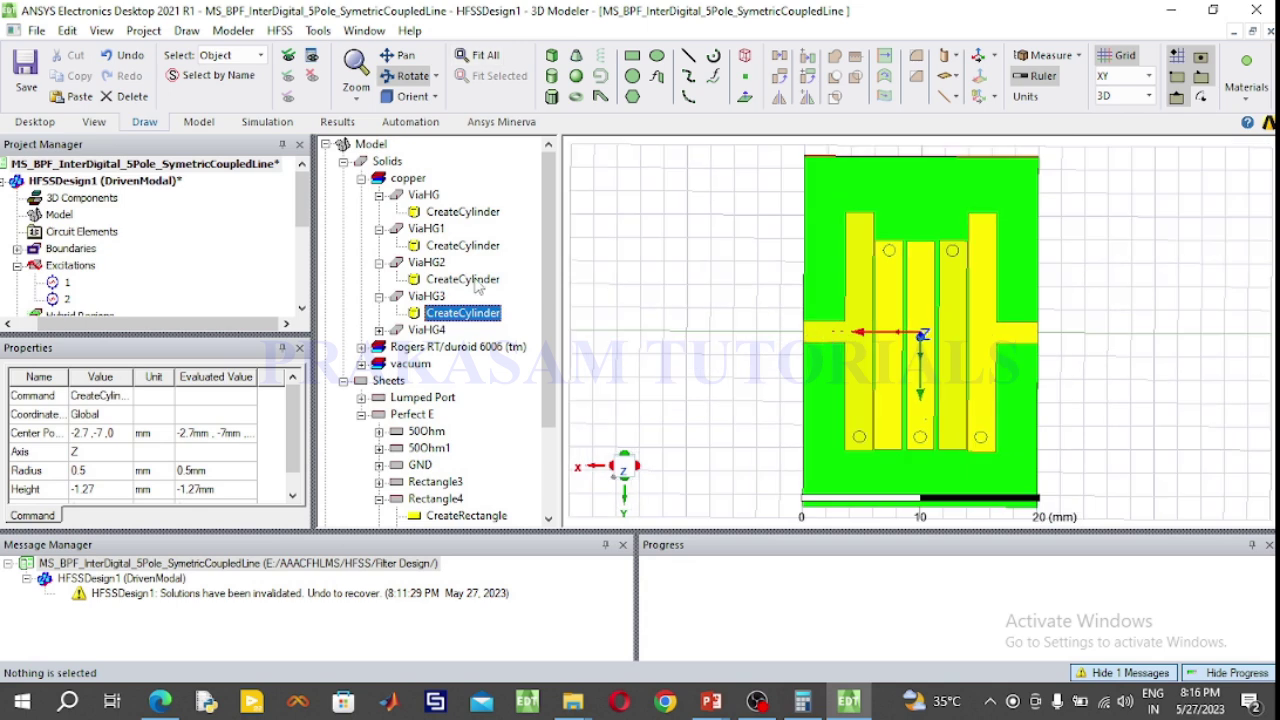
Step: Run the validation check on HFSSDesign1 with the entire model fitted in an isometric view
left_click(427, 330)
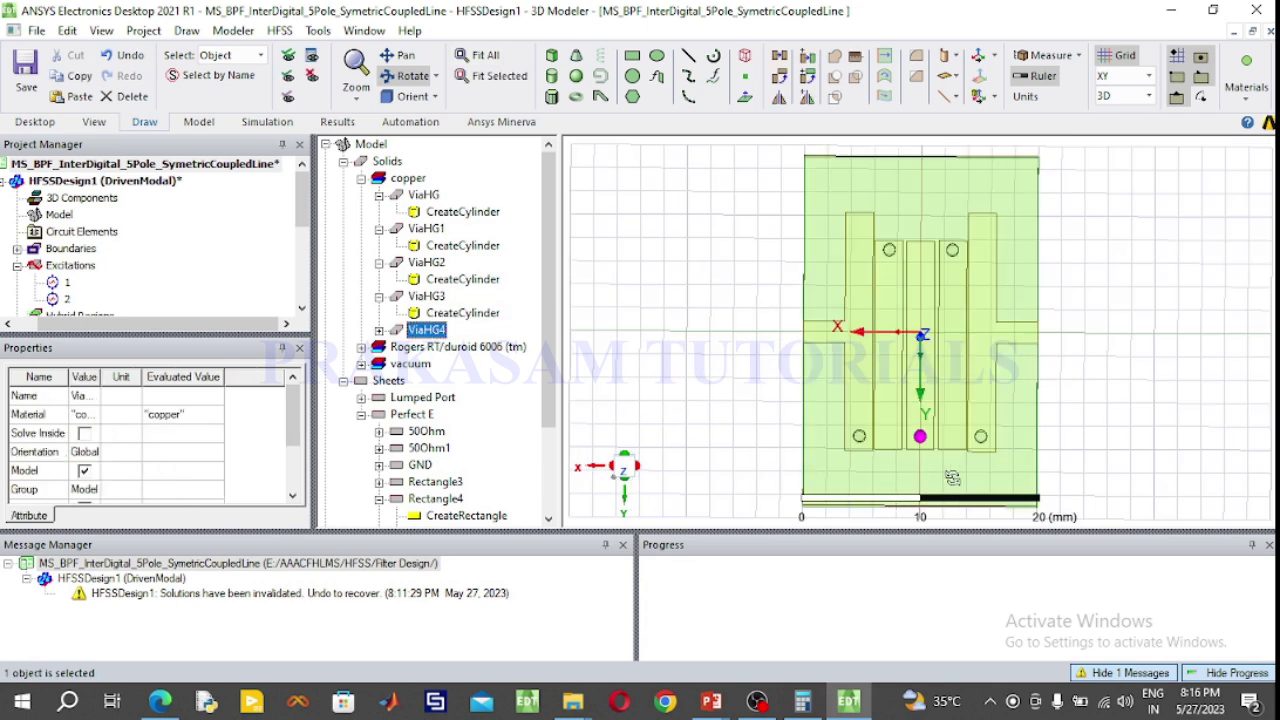
left_click(361, 178)
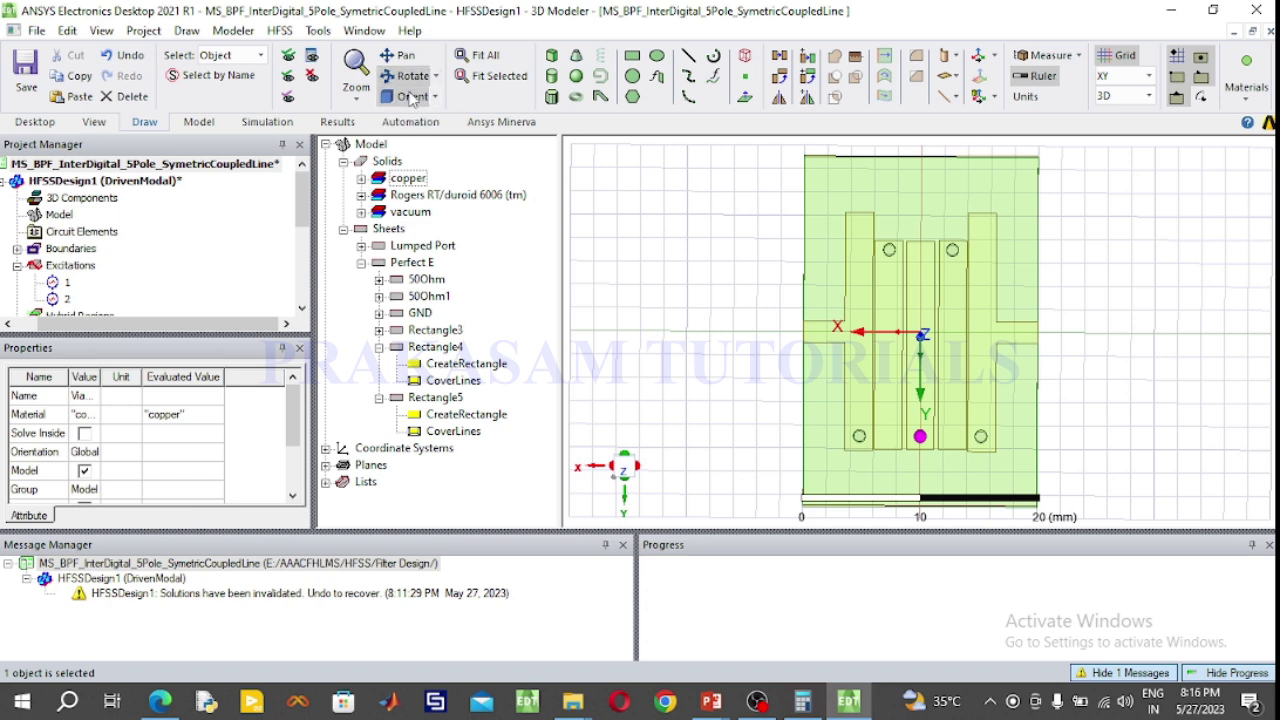
left_click(410, 96)
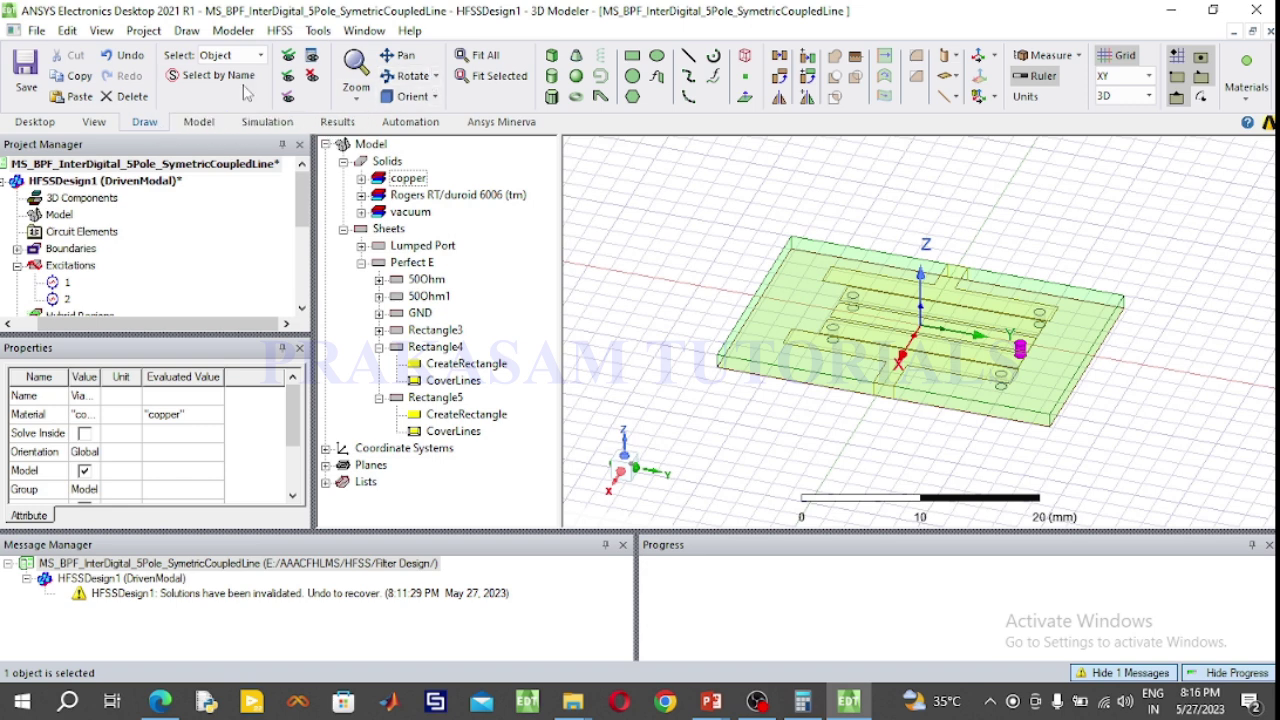
left_click(481, 57)
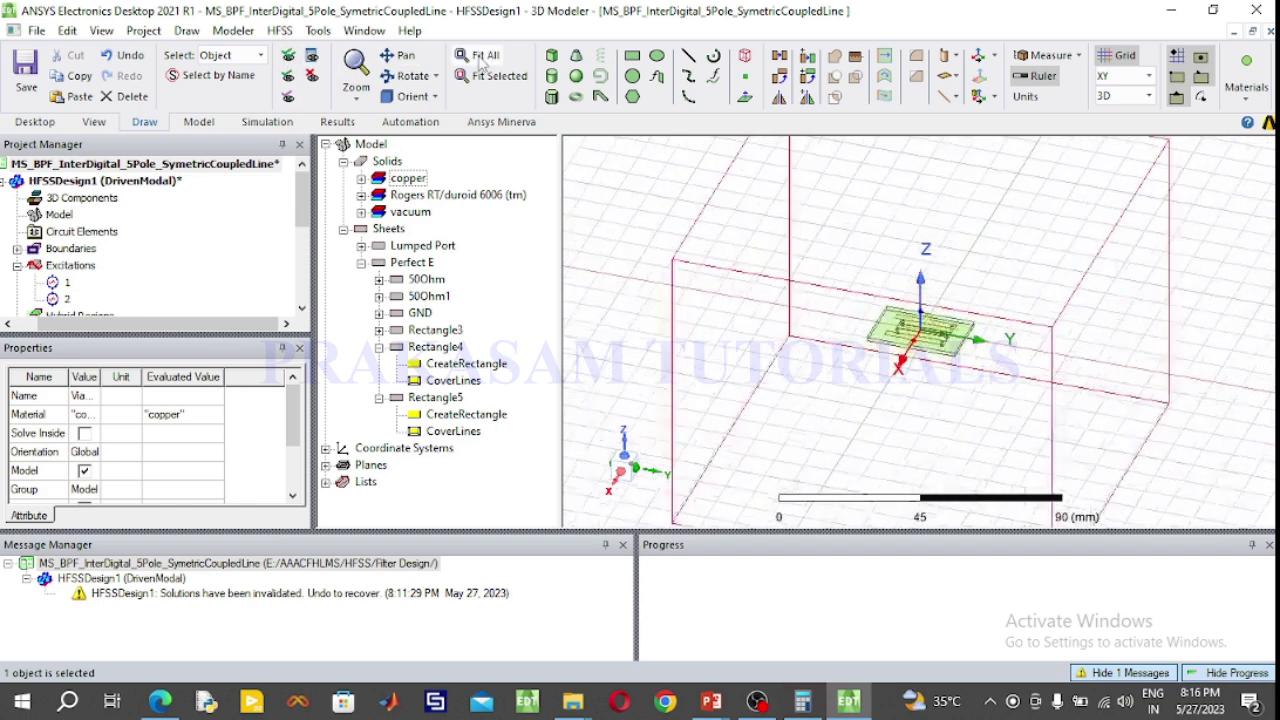
left_click(278, 124)
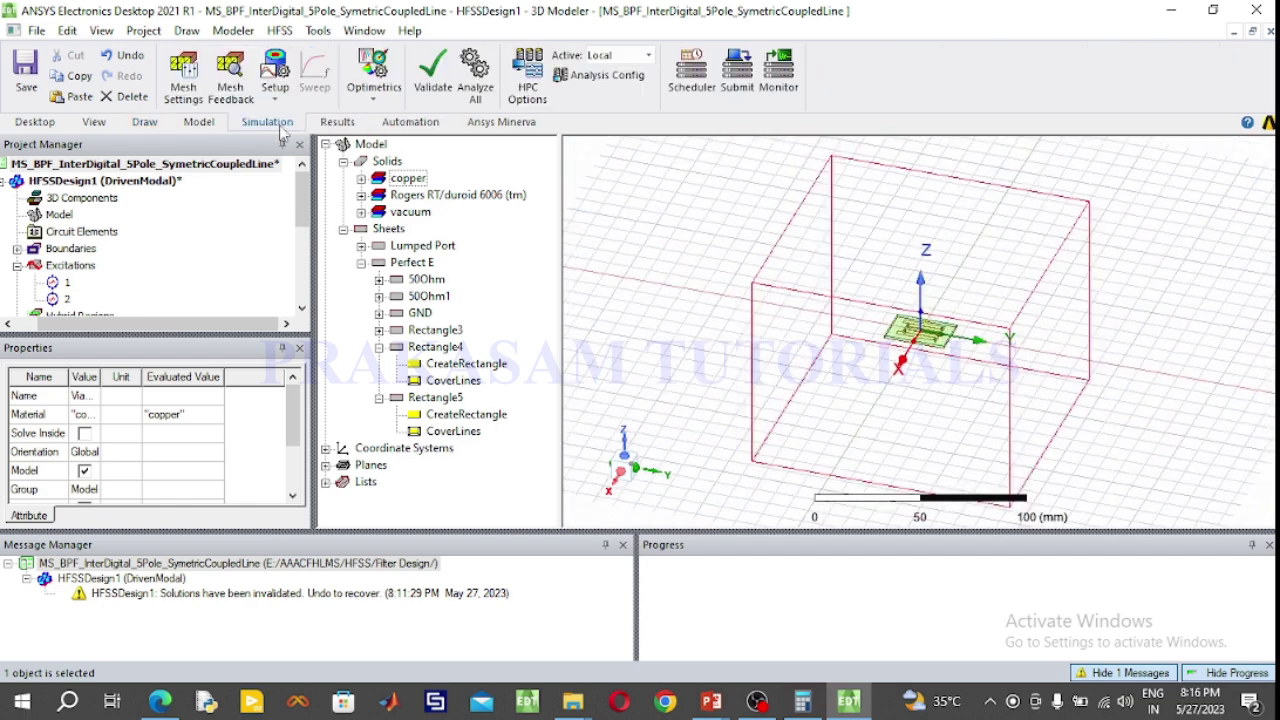
left_click(431, 90)
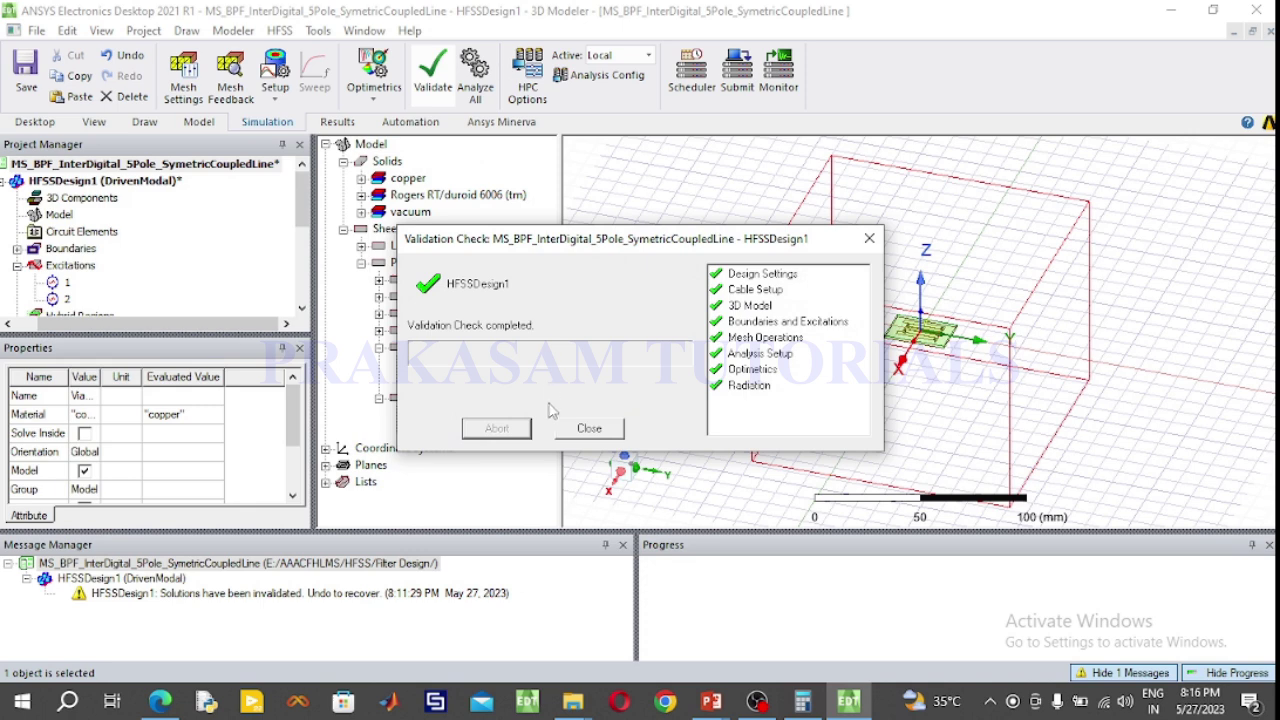
left_click(594, 436)
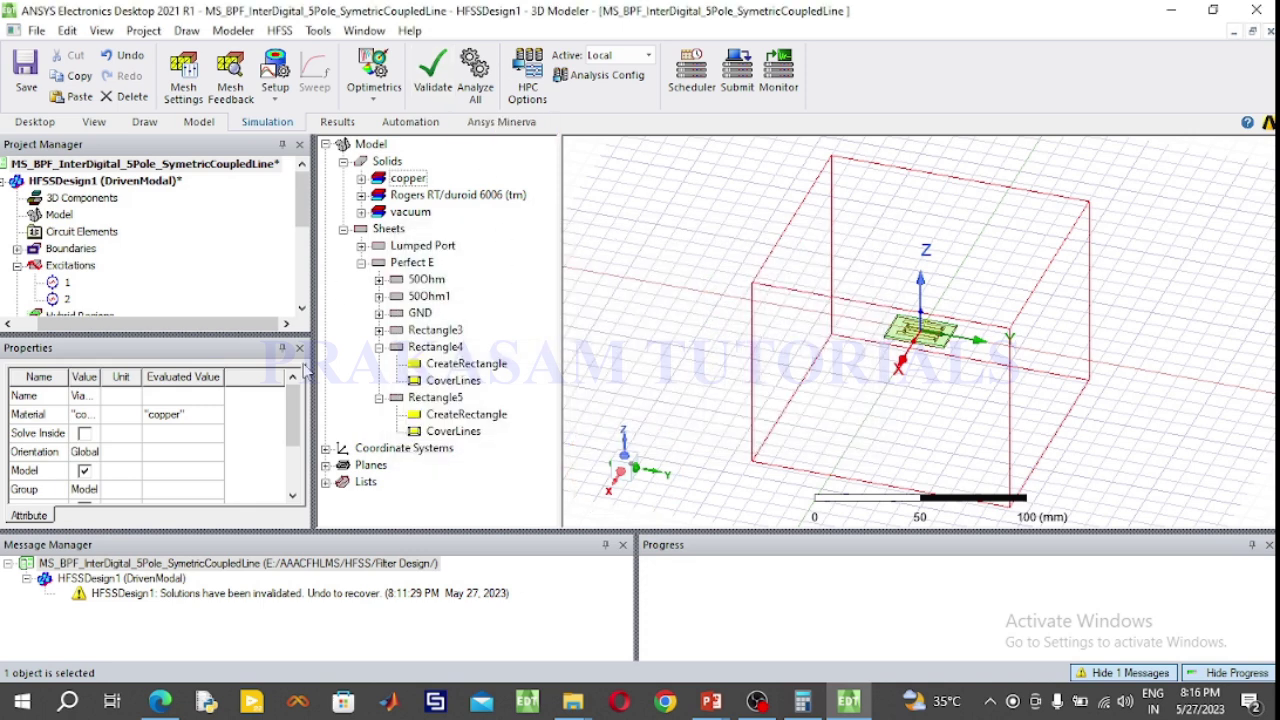
Step: Clear the project's messages and save the project, accepting deletion of the invalid solution data
left_click(250, 564)
right_click(280, 576)
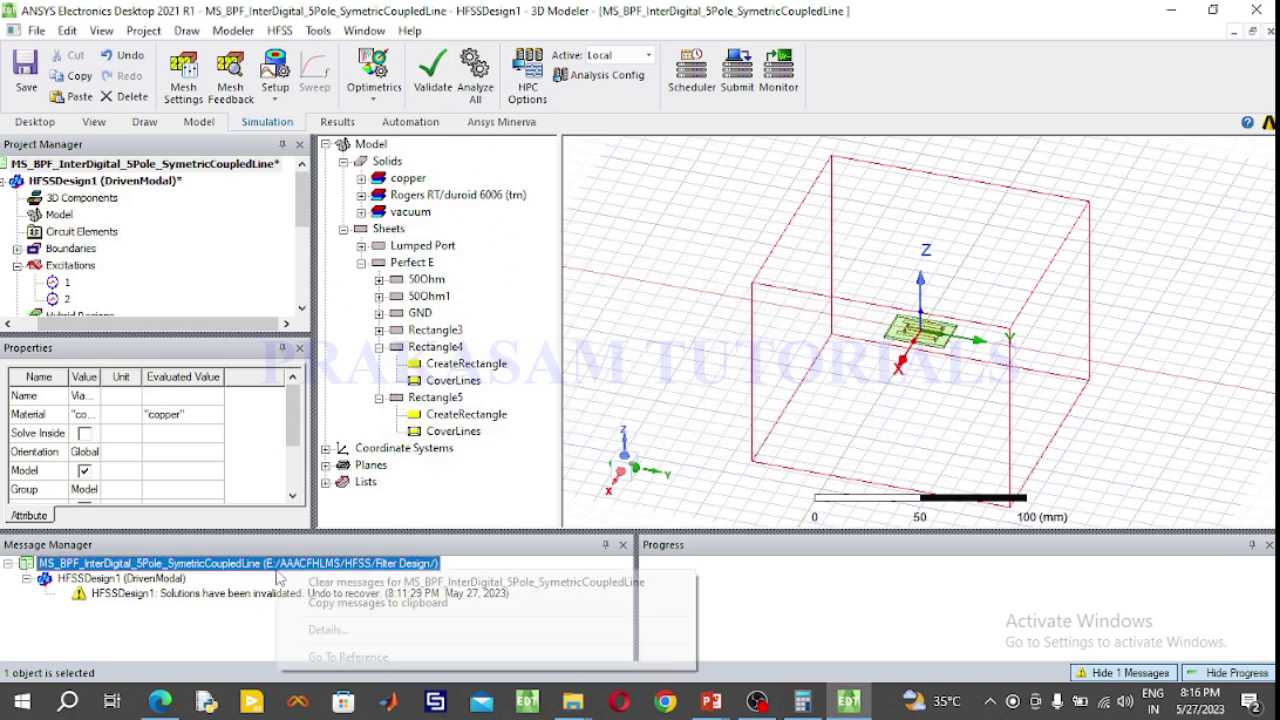
left_click(325, 583)
left_click(26, 72)
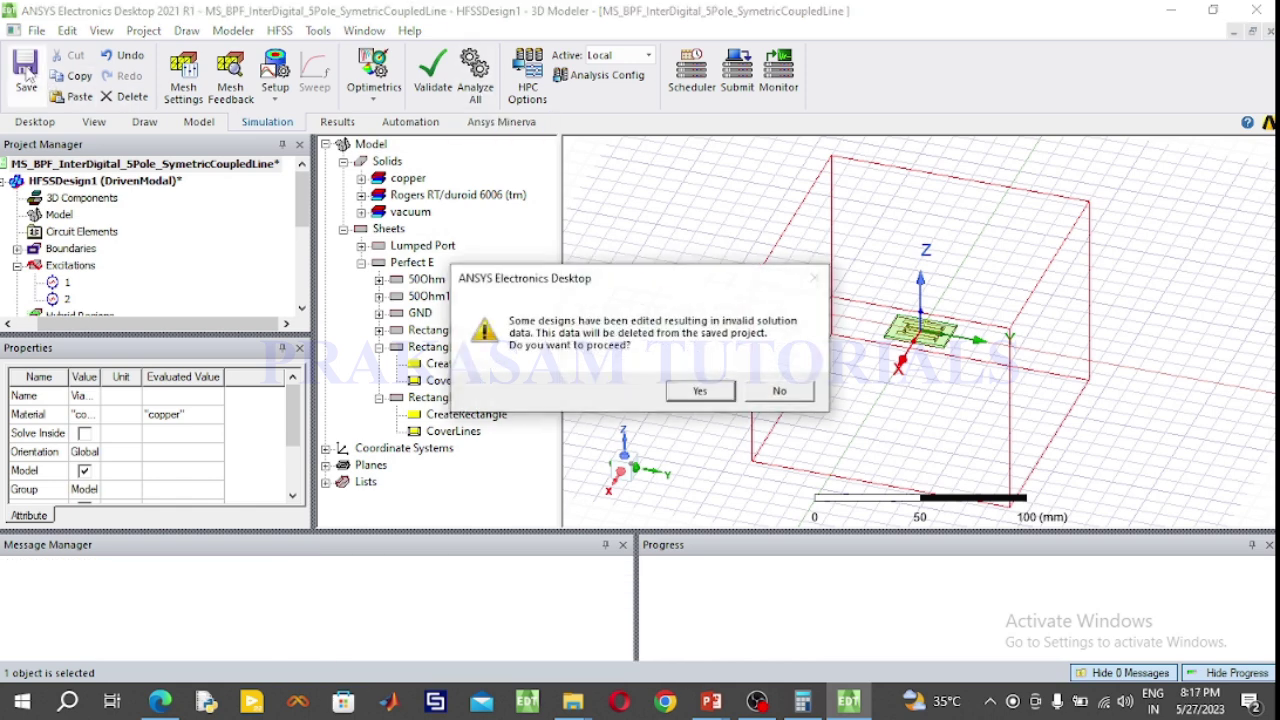
left_click(697, 391)
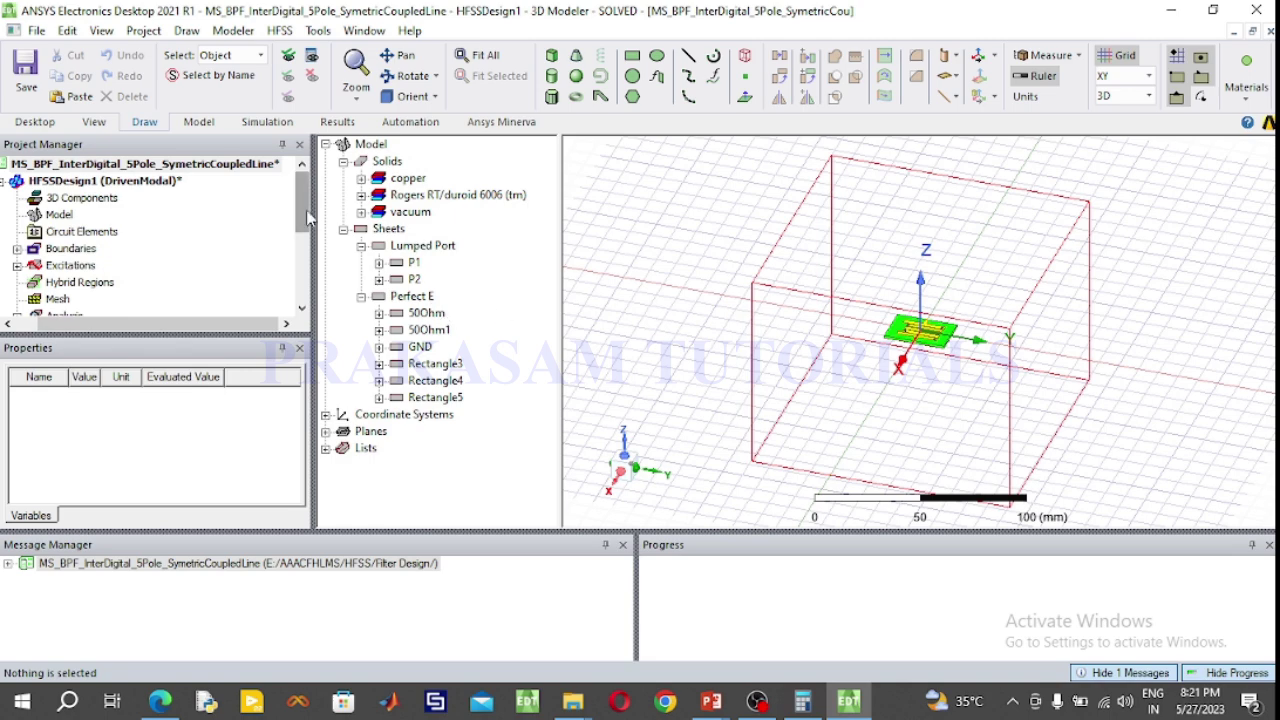
Step: Open S Parameter Plot 1 and move the marker table and curve legend away from the traces
left_click_drag(296, 214, 298, 257)
double_click(112, 248)
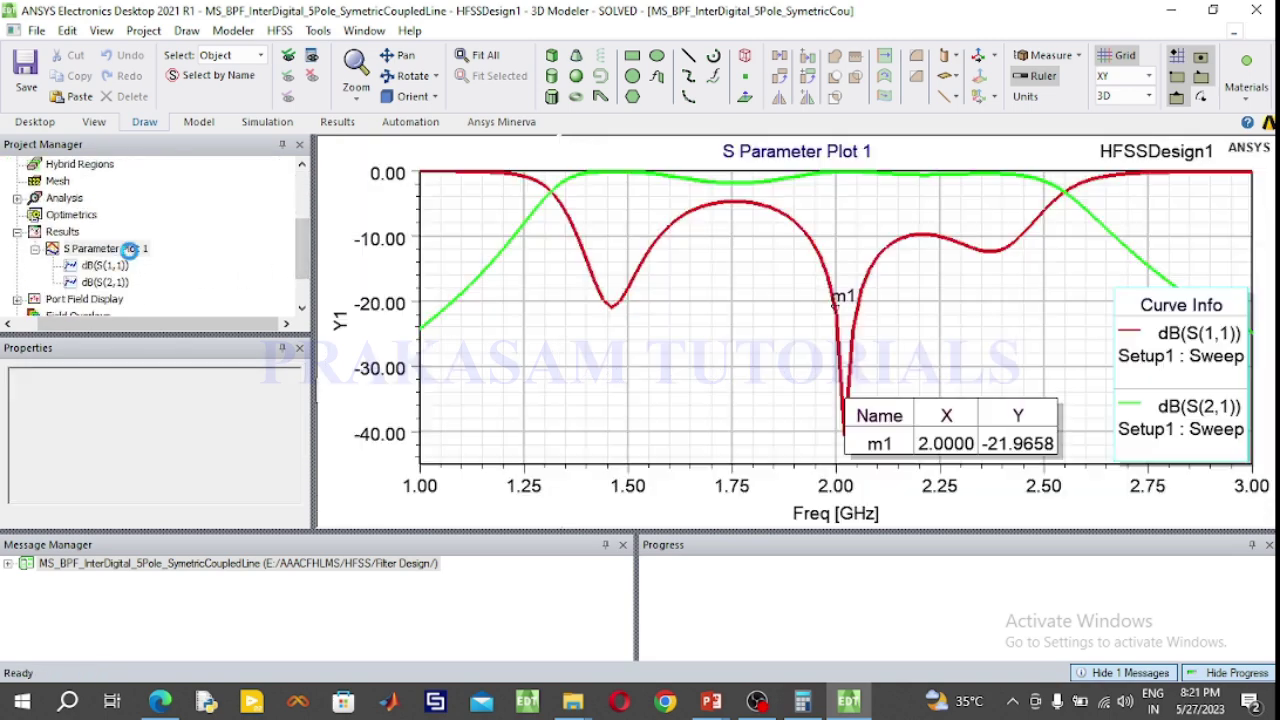
mouse_move(927, 412)
left_mouse_down()
mouse_move(957, 400)
mouse_move(514, 417)
left_mouse_up()
left_click_drag(1179, 365, 1065, 362)
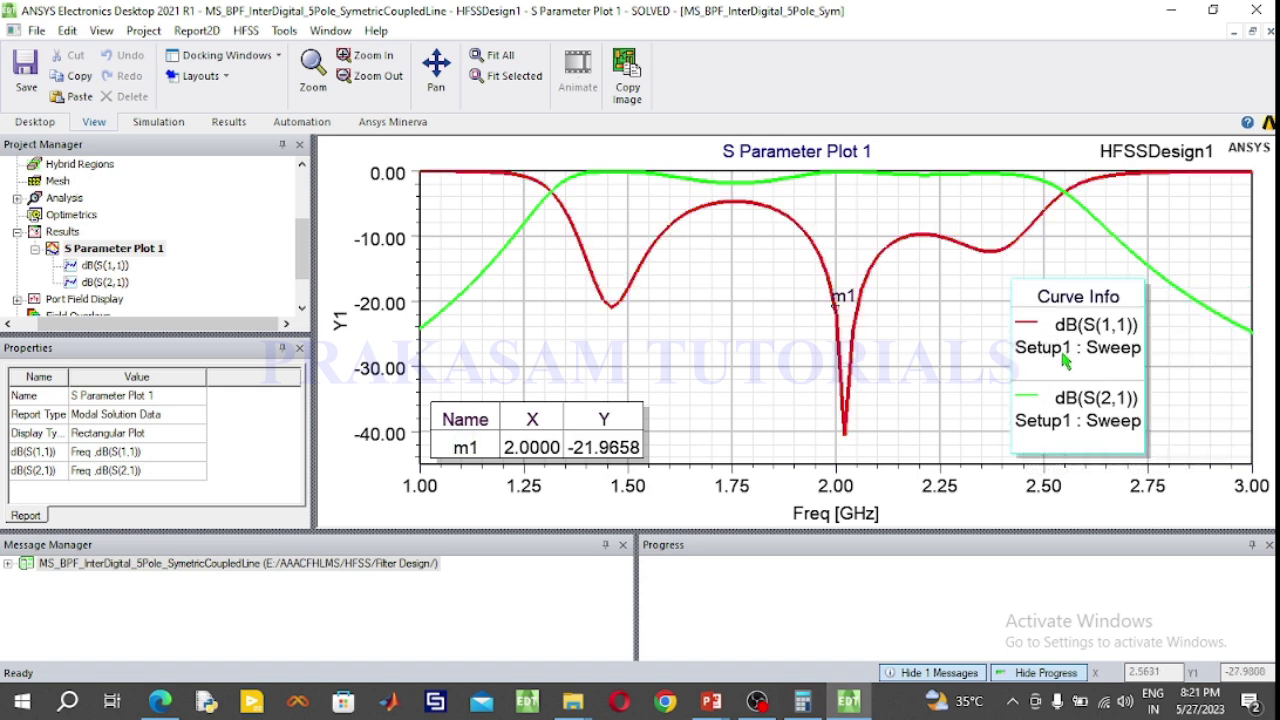
left_click(929, 350)
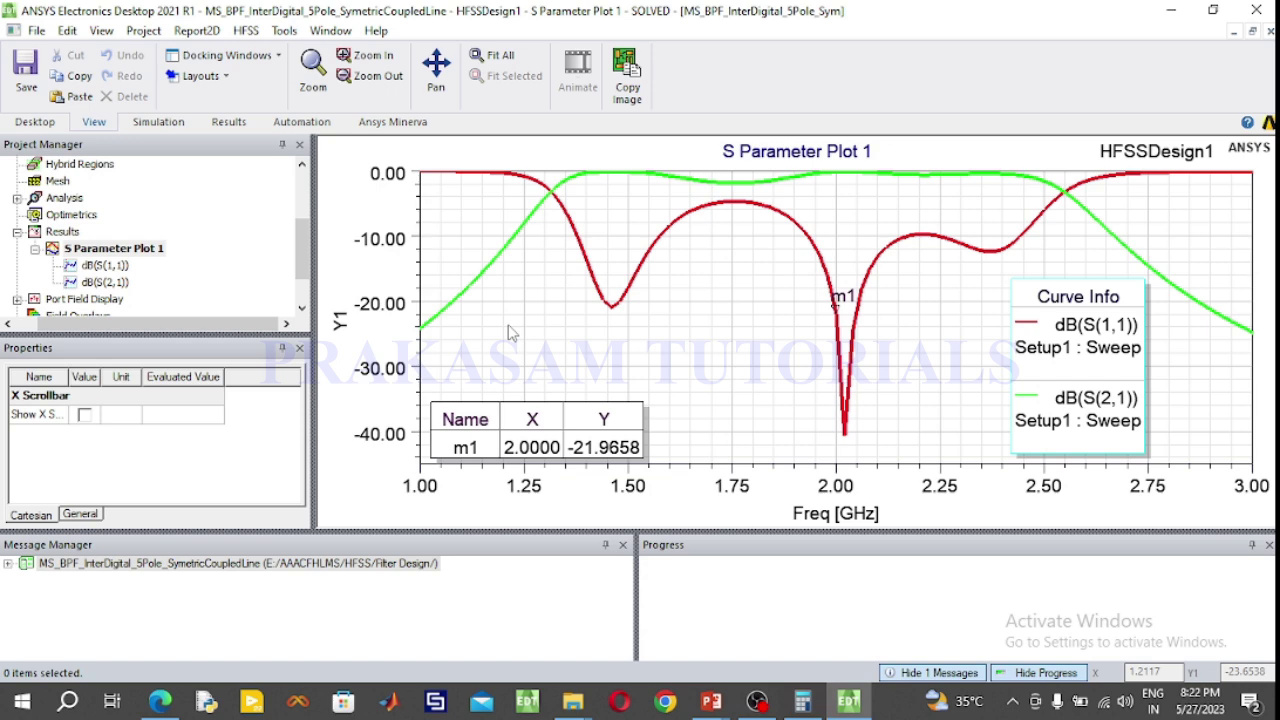
Step: Return to the 3D model of HFSSDesign1 from the S-parameter plot
scroll(130, 252, "up", 1)
scroll(130, 245, "down", 2)
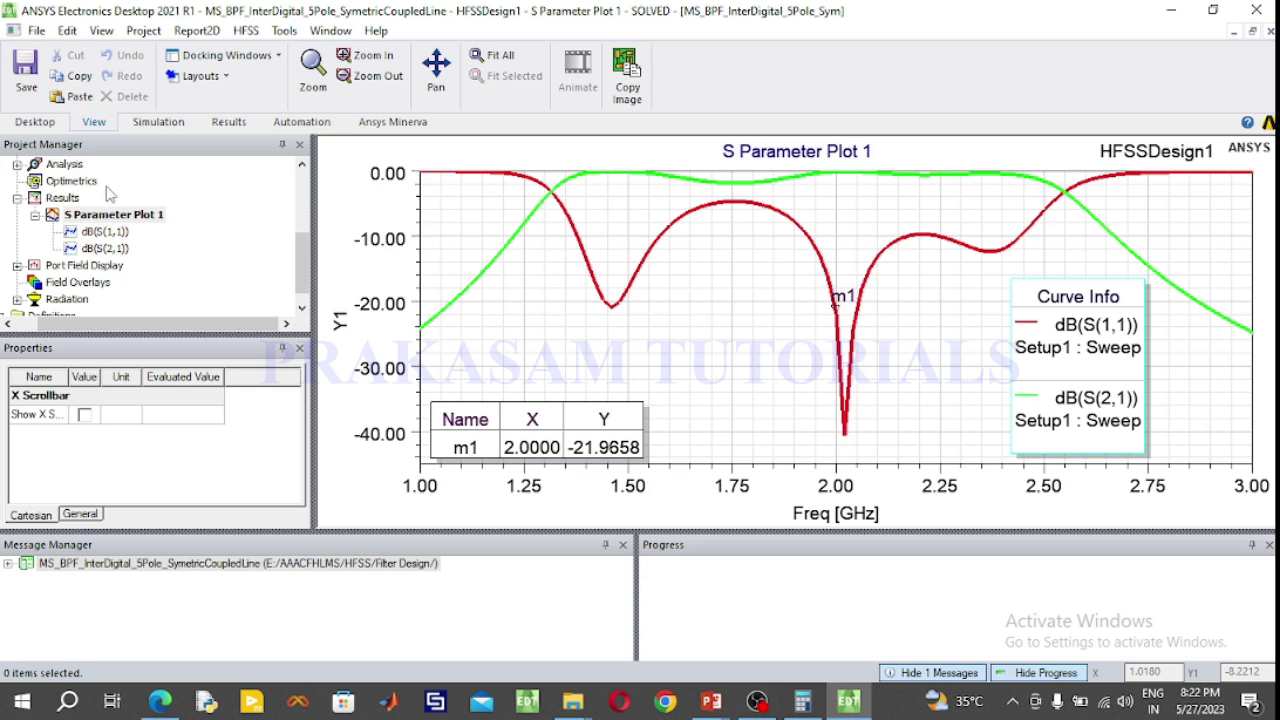
scroll(110, 195, "down", 1)
left_click_drag(300, 262, 305, 197)
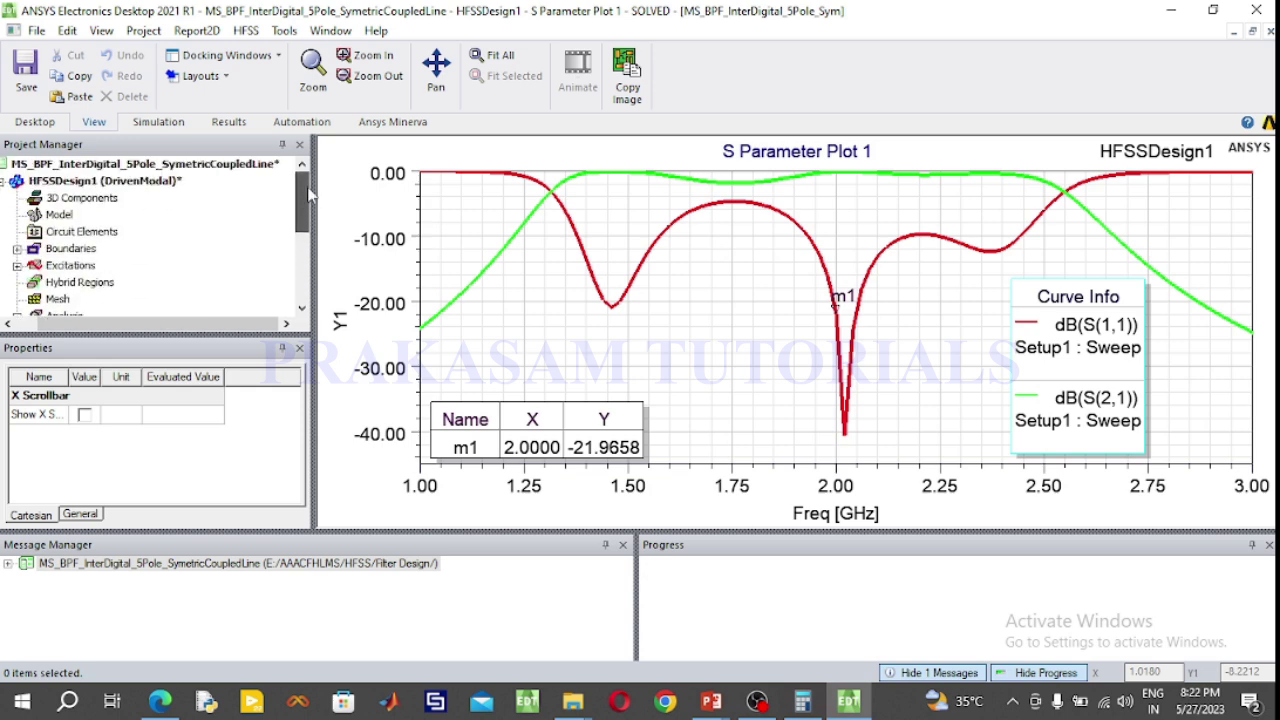
left_click(168, 186)
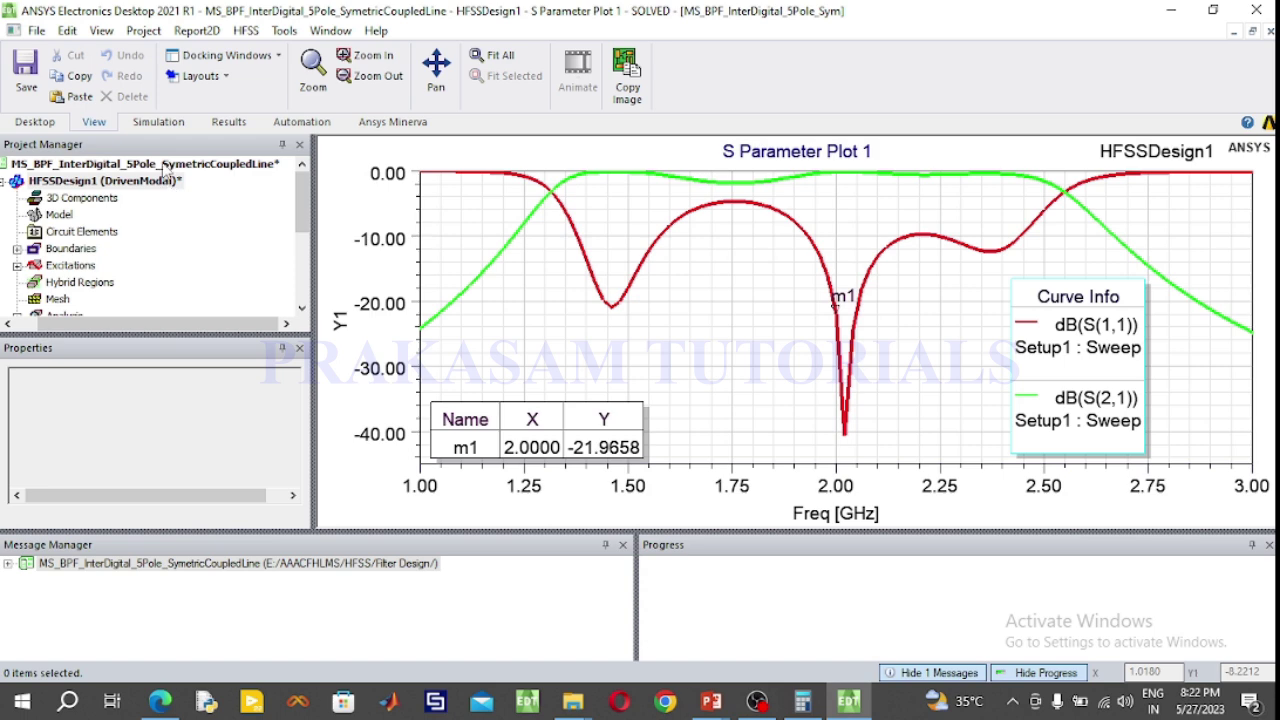
double_click(143, 184)
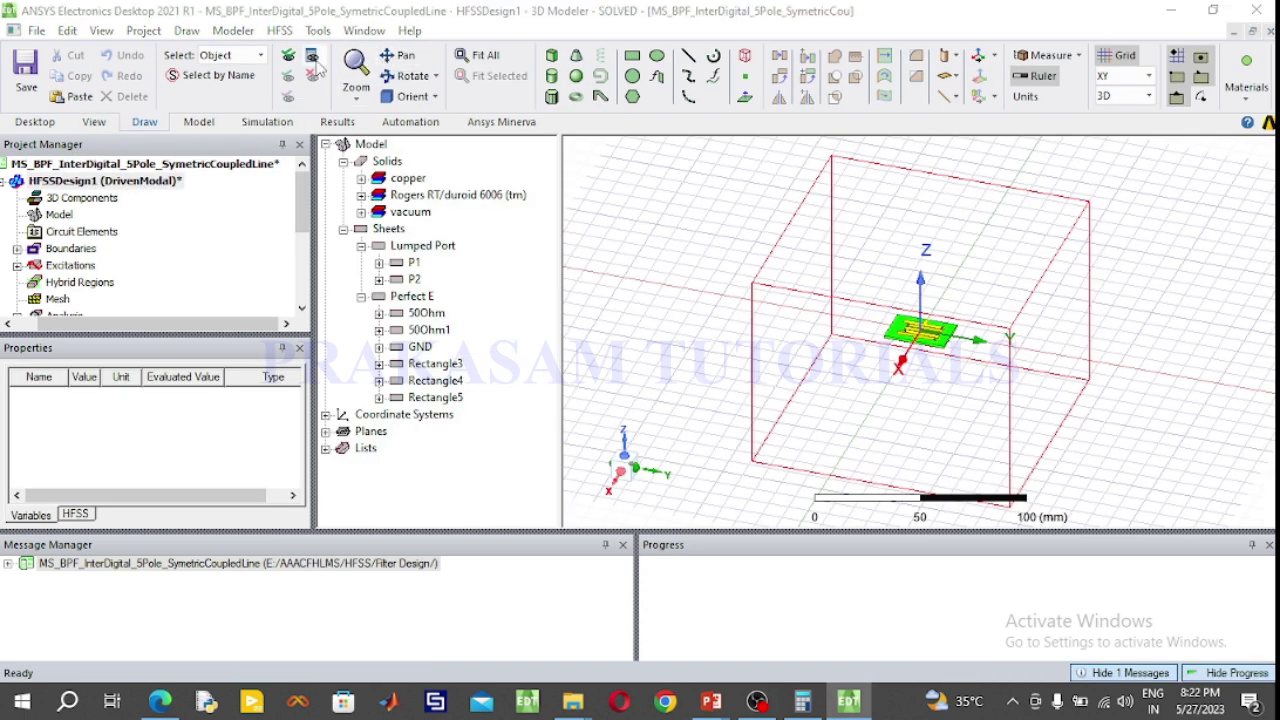
Step: Hide RadiatingSurface in the active view, fit the filter board in the window and save the project
left_click(312, 58)
left_click(358, 248)
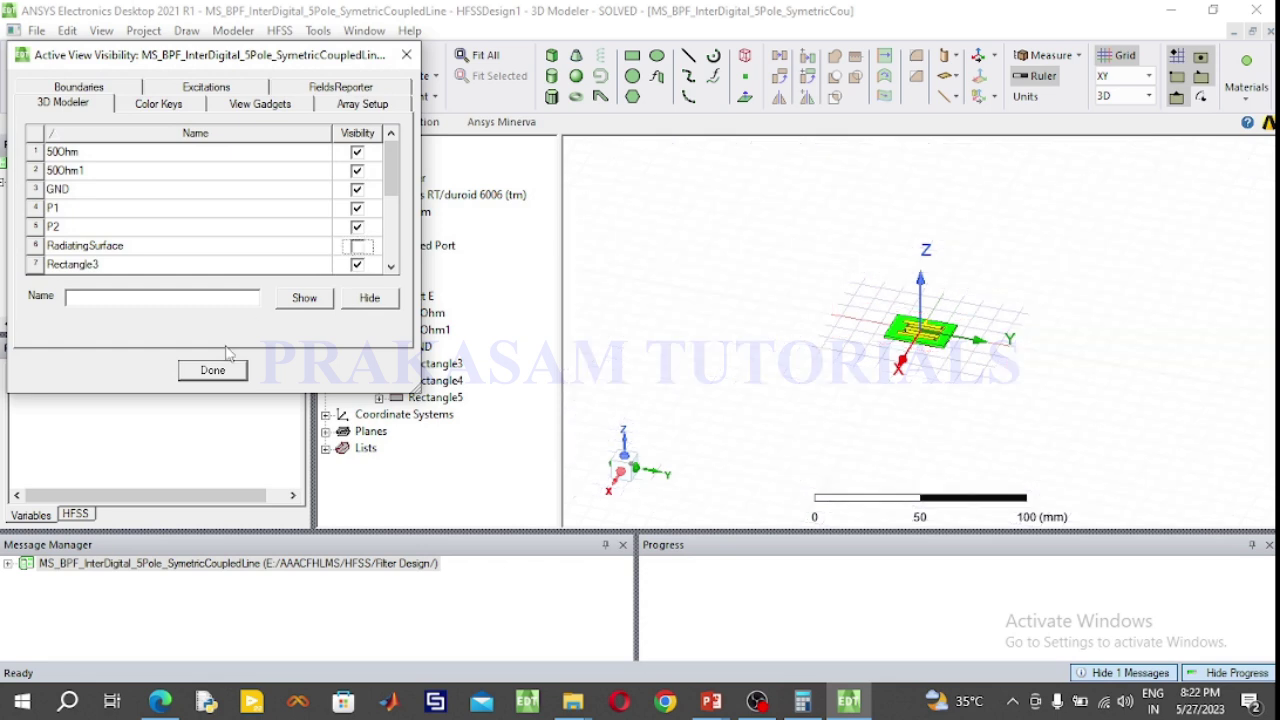
left_click(225, 371)
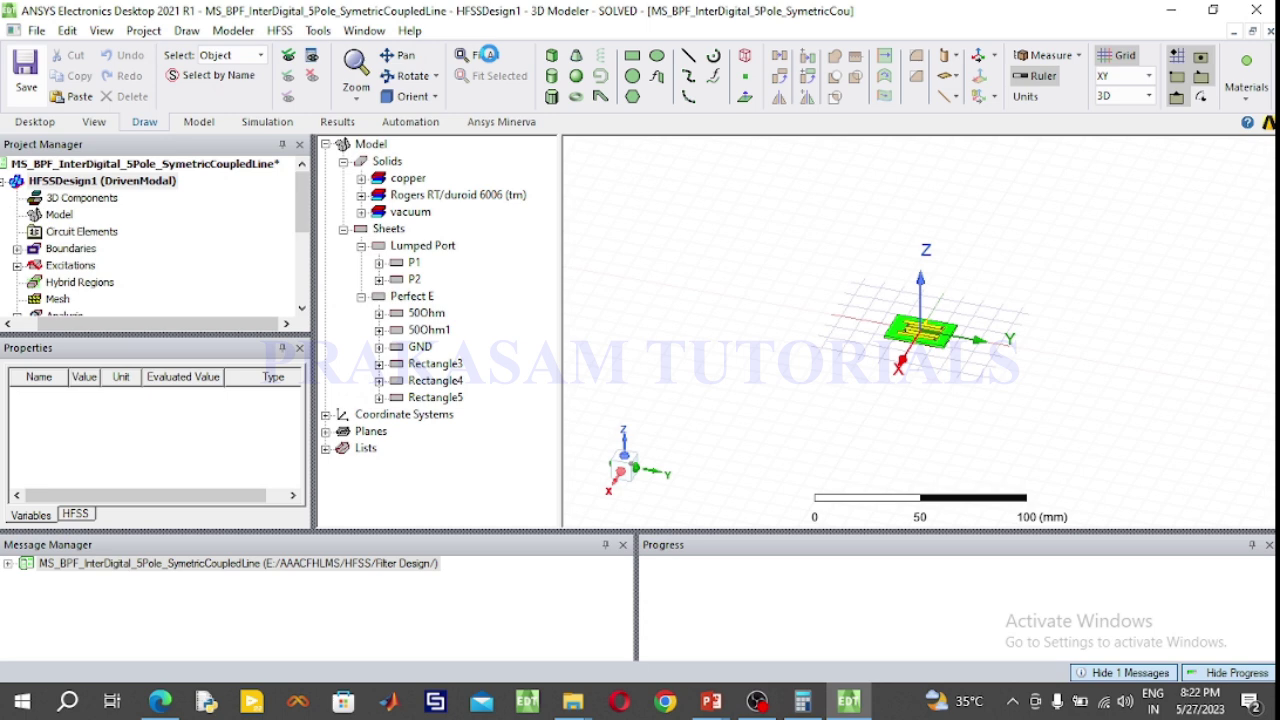
left_click(488, 54)
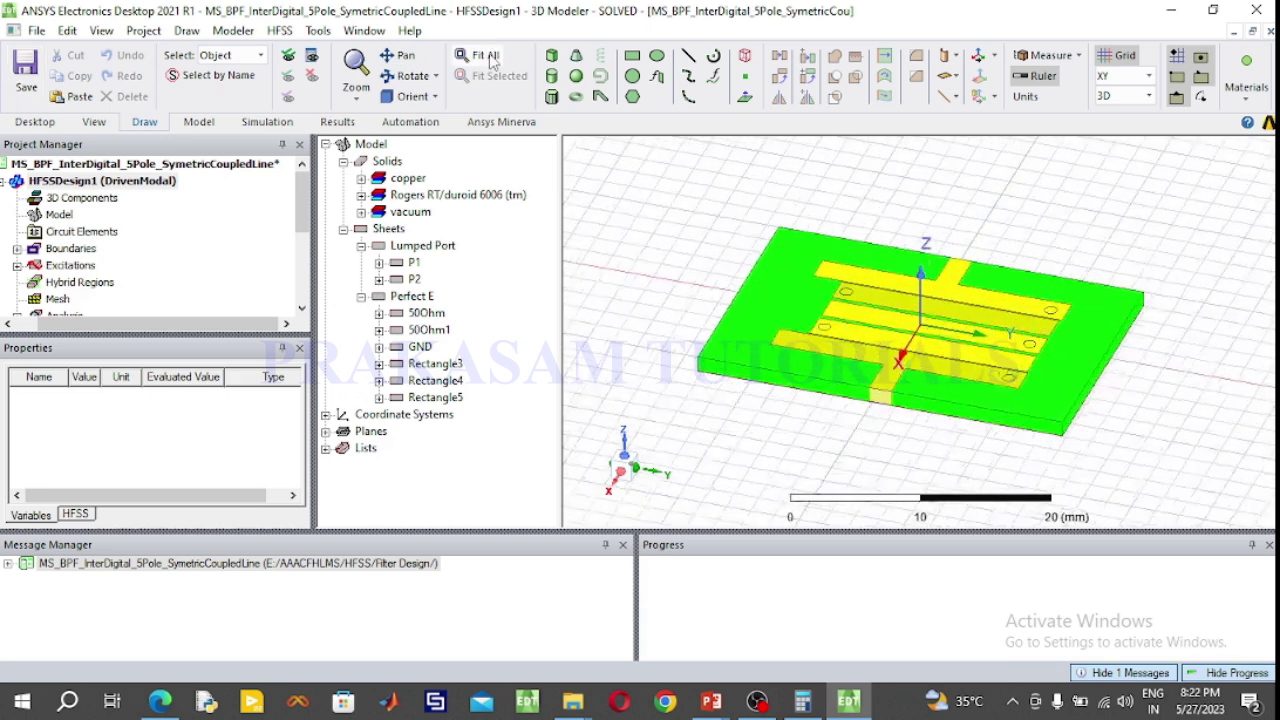
left_click(30, 83)
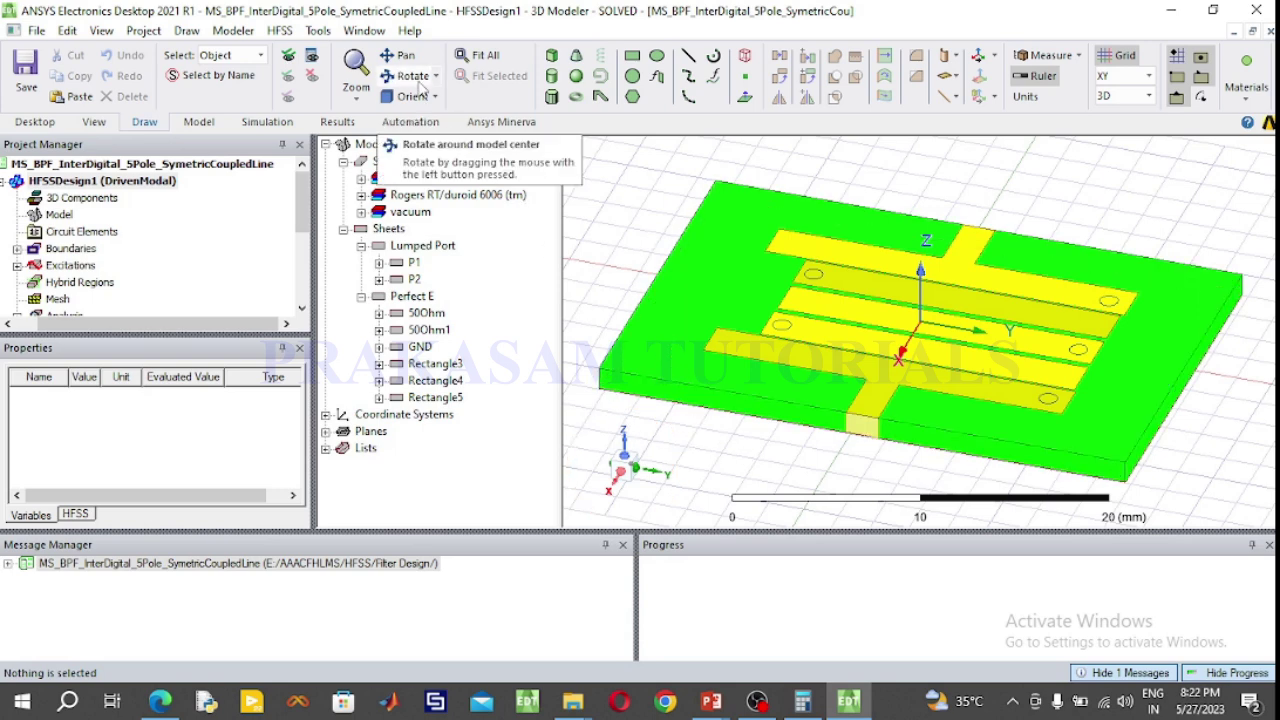
Step: Examine the filter layout from above with the five resonators running horizontally
left_click(419, 84)
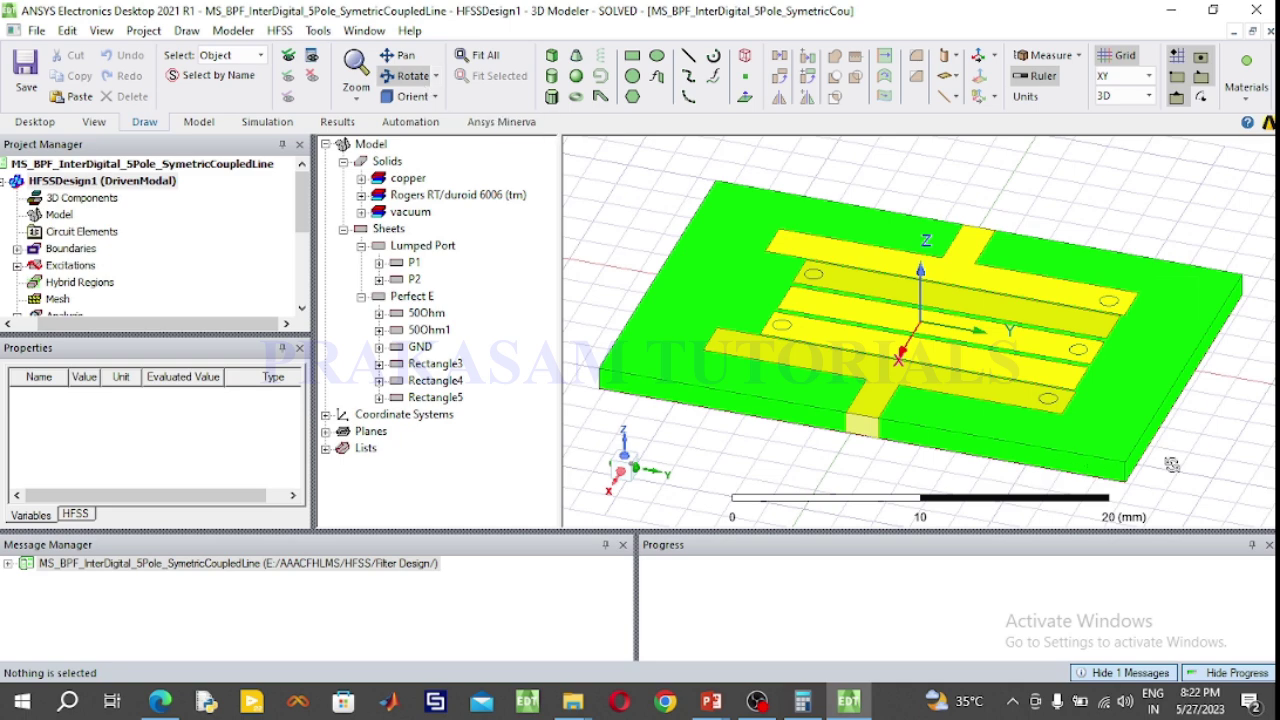
left_click_drag(1220, 418, 869, 406)
left_click_drag(609, 235, 610, 214)
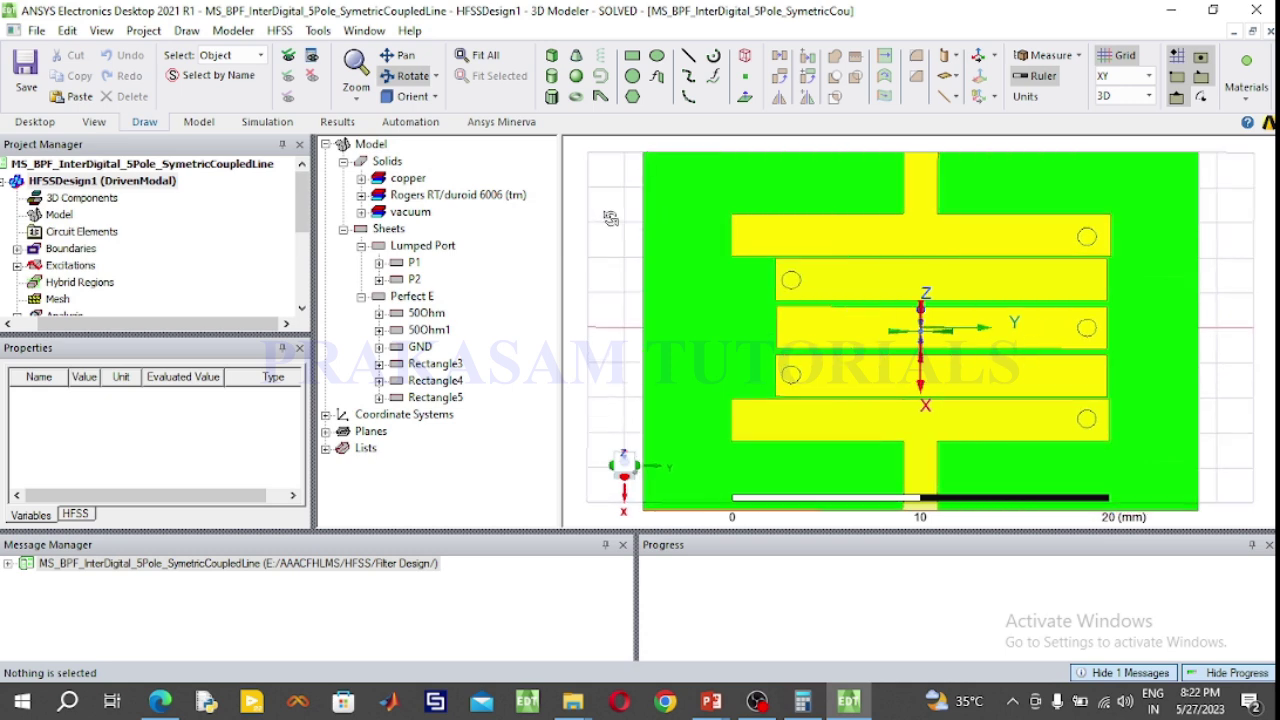
left_click(410, 57)
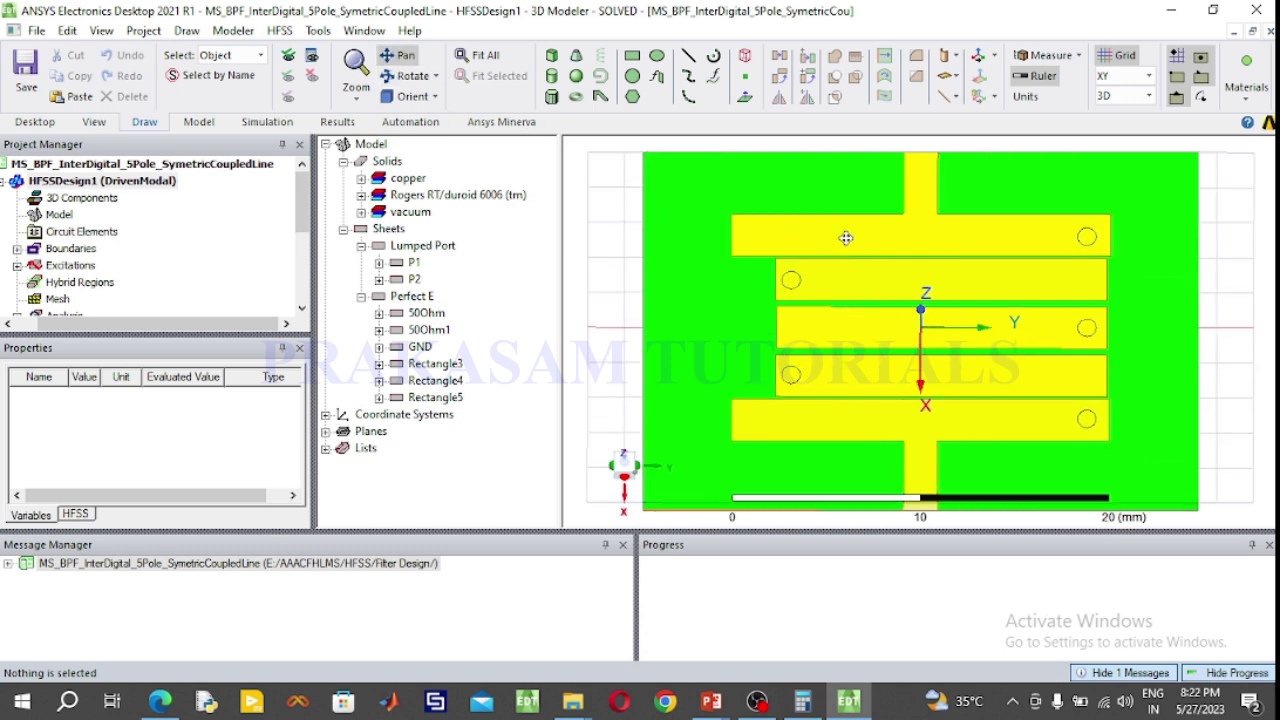
left_click_drag(888, 254, 890, 243)
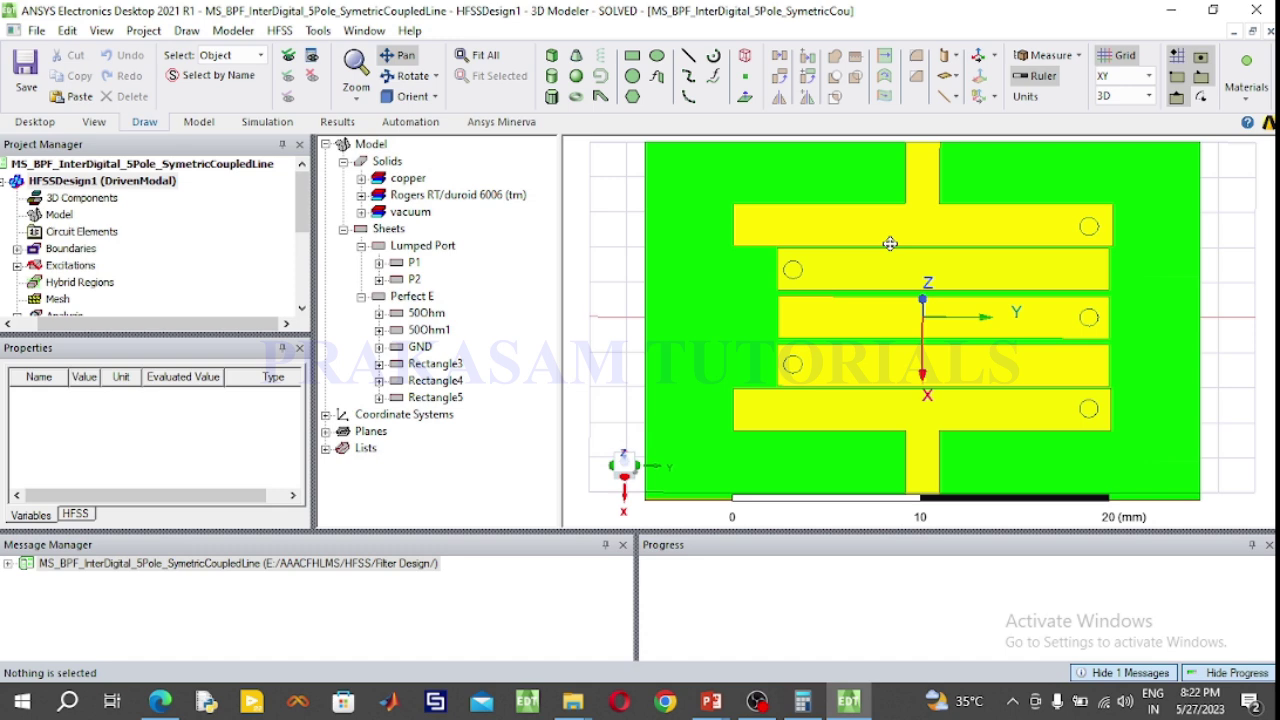
left_click(410, 75)
left_click_drag(805, 246, 806, 277)
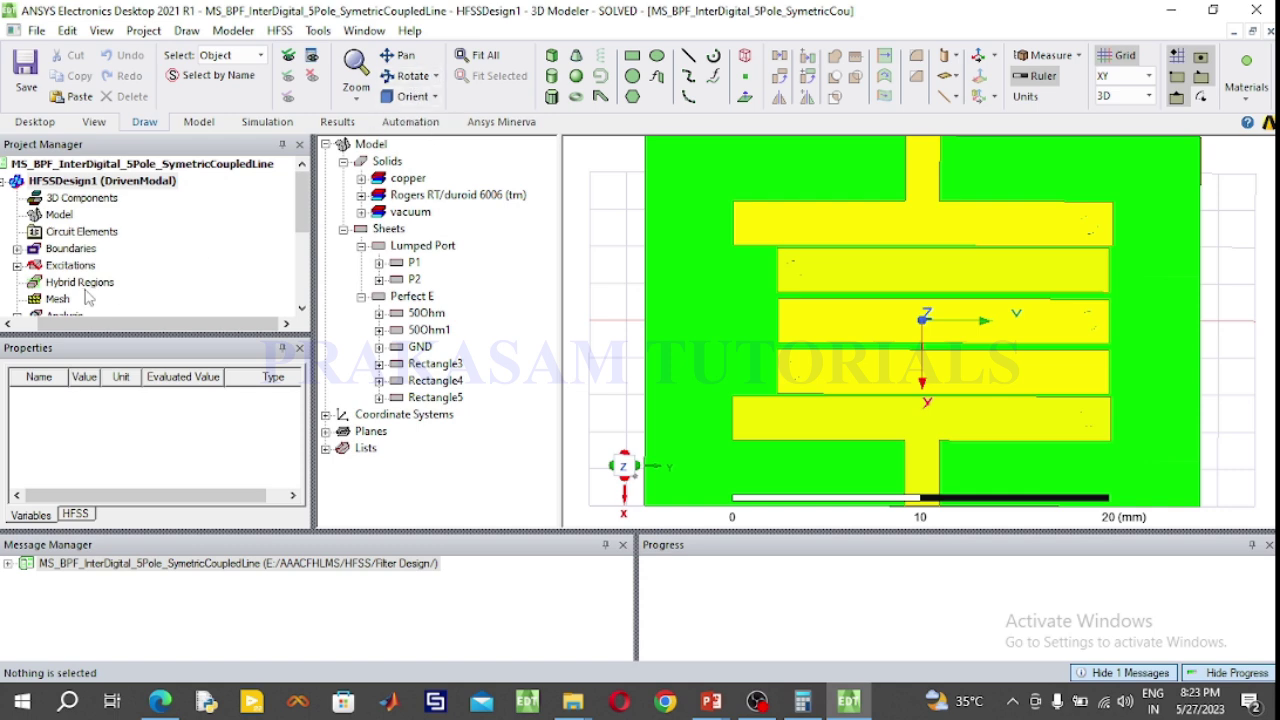
Step: Inspect the lumped port excitation 1 and the PerfE1 boundary assignment on the filter
left_click(16, 265)
left_click(60, 282)
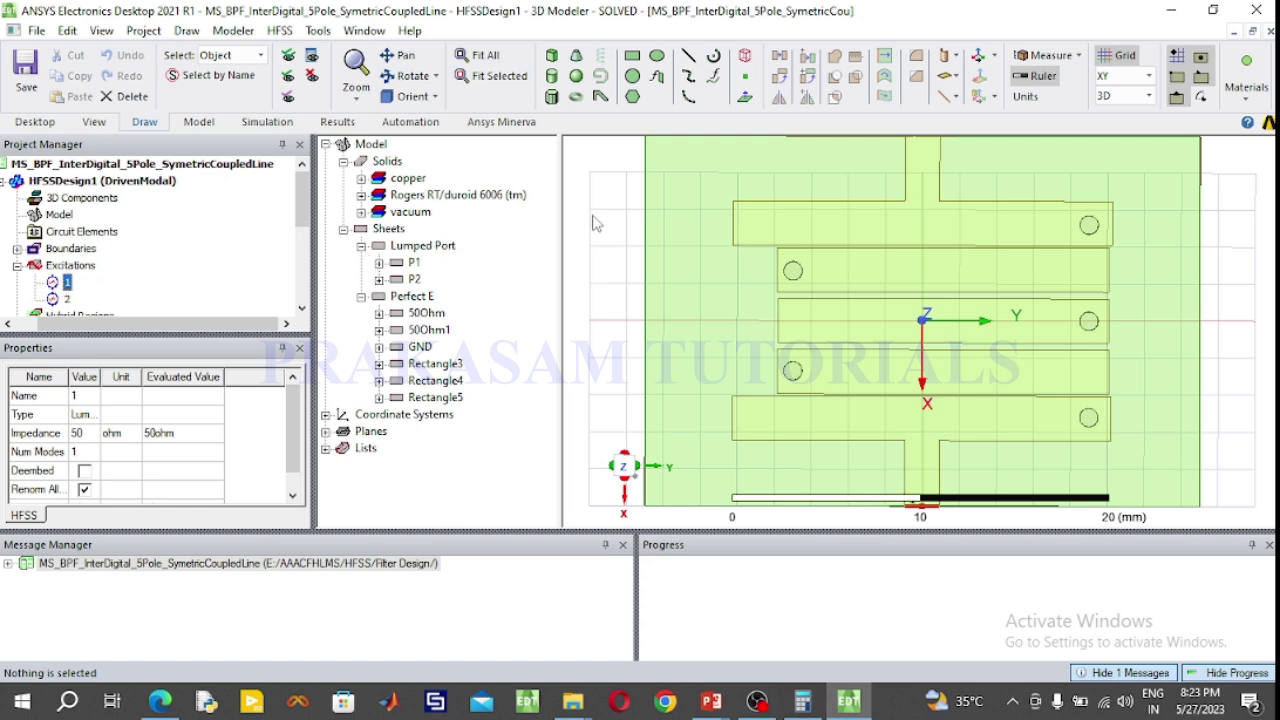
left_click(17, 266)
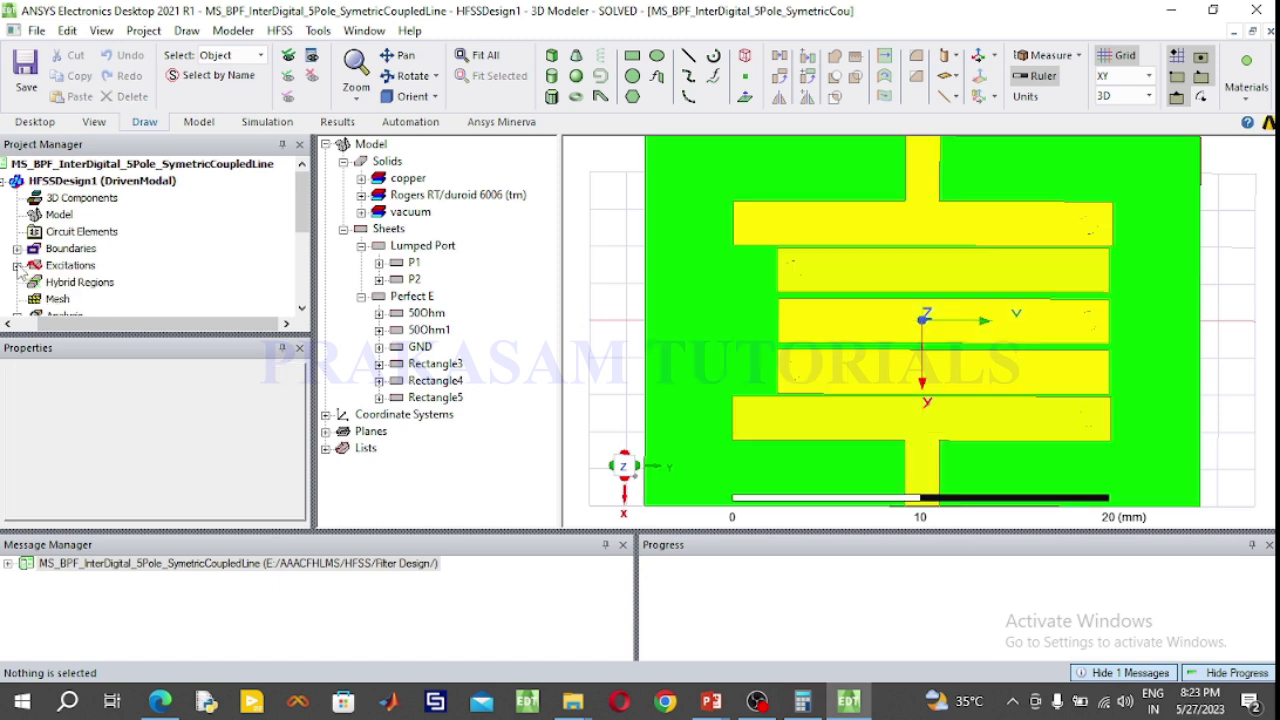
left_click(17, 249)
left_click(78, 282)
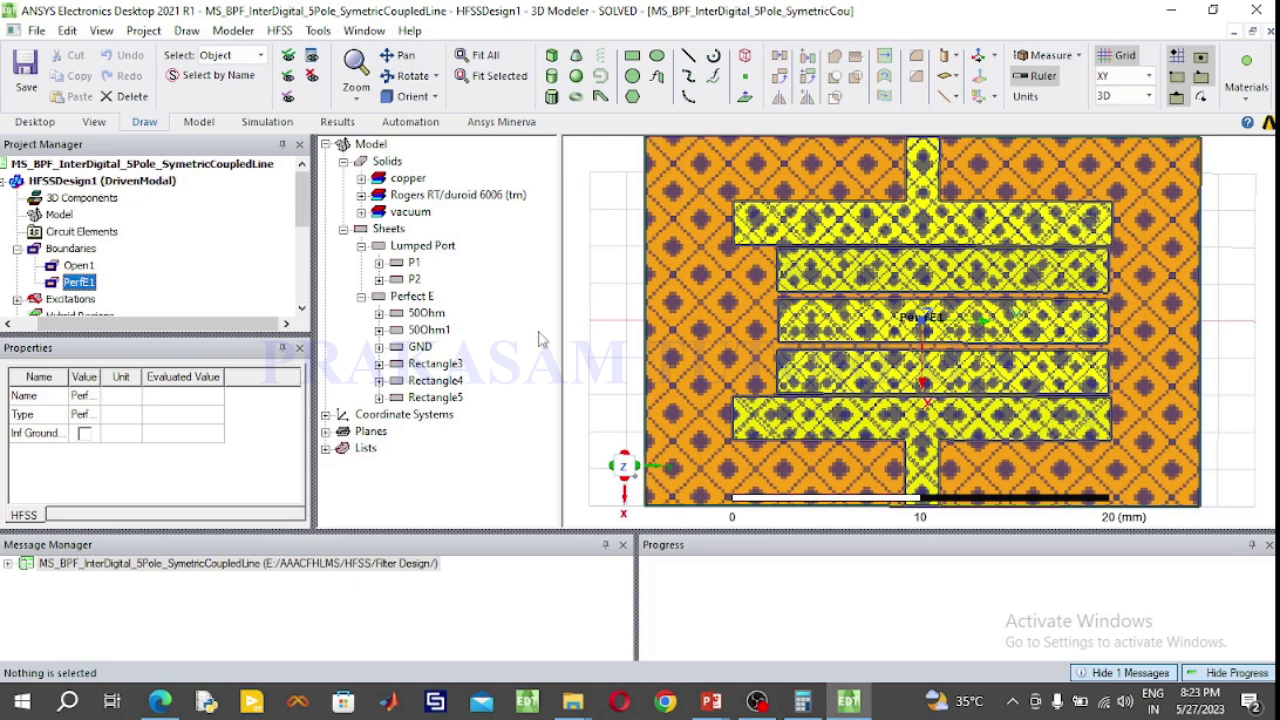
left_click(17, 249)
Step: Examine the whole filter board from above with the five resonators running vertically
left_click(405, 96)
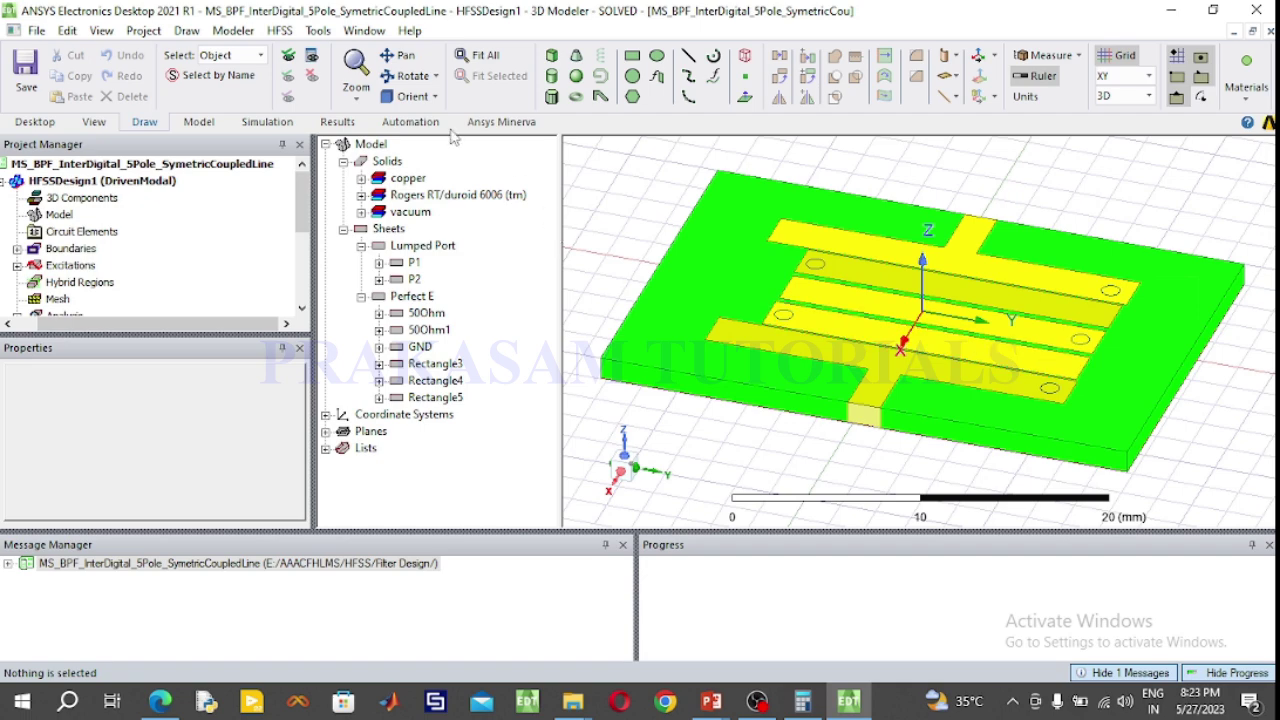
left_click(410, 76)
left_click_drag(608, 404, 738, 478)
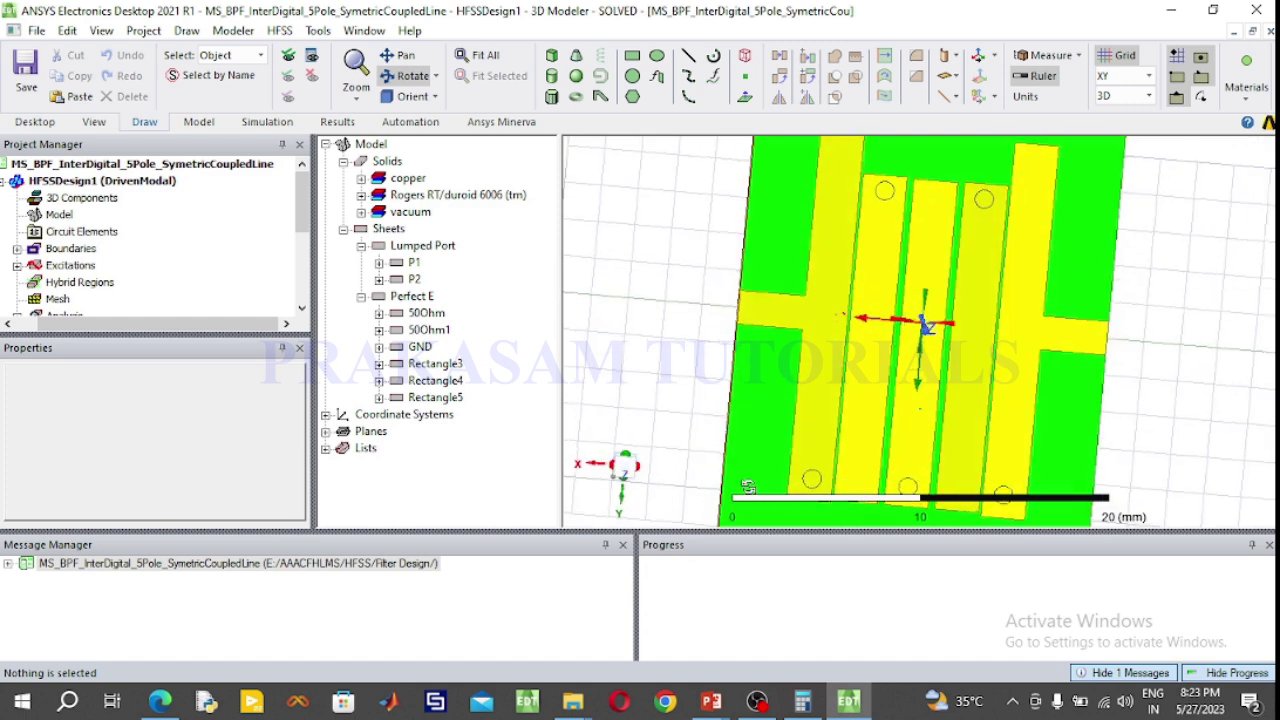
left_click_drag(1167, 291, 1205, 222)
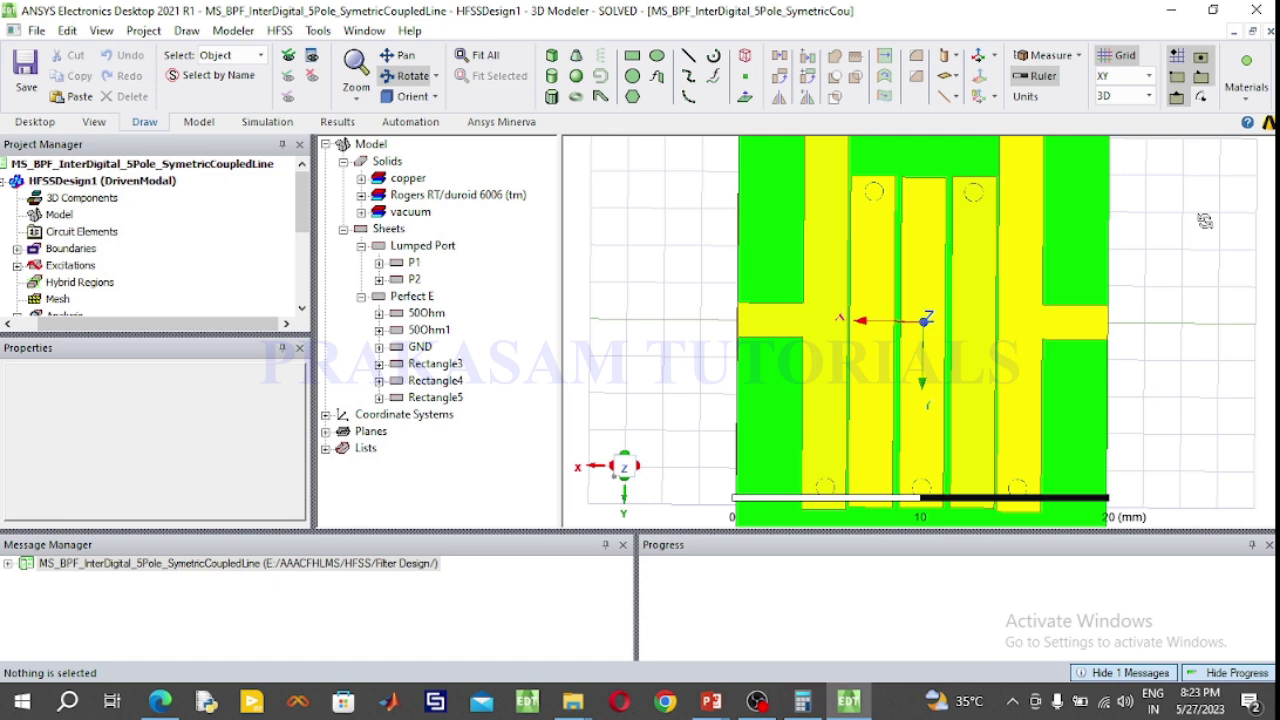
left_click(481, 56)
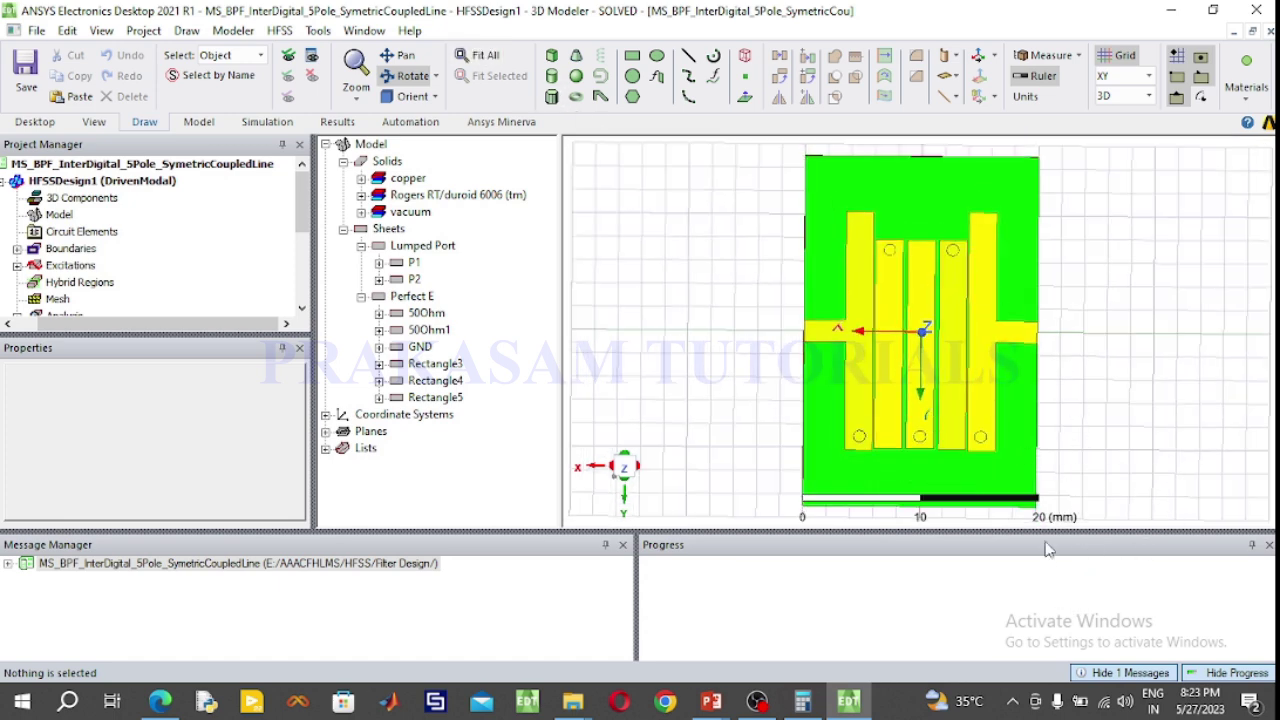
left_click(403, 56)
mouse_move(952, 292)
left_mouse_down()
mouse_move(948, 268)
mouse_move(950, 292)
mouse_move(948, 281)
left_mouse_up()
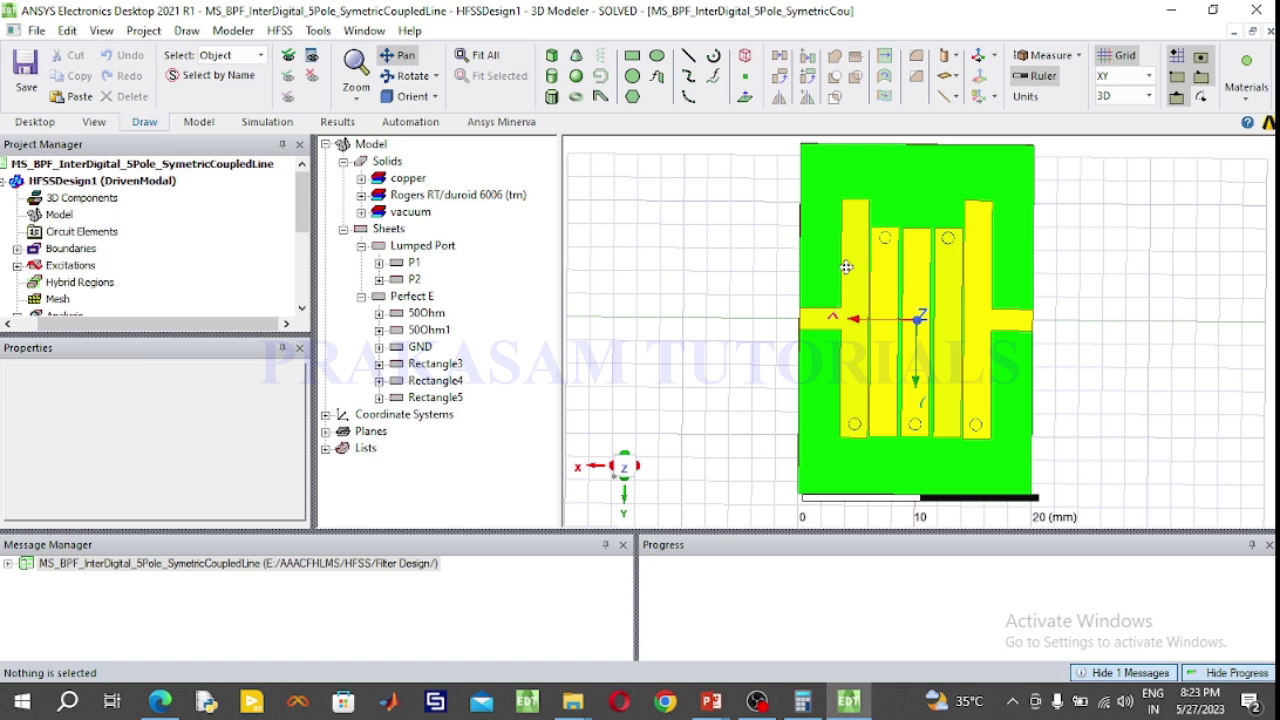
left_click(402, 57)
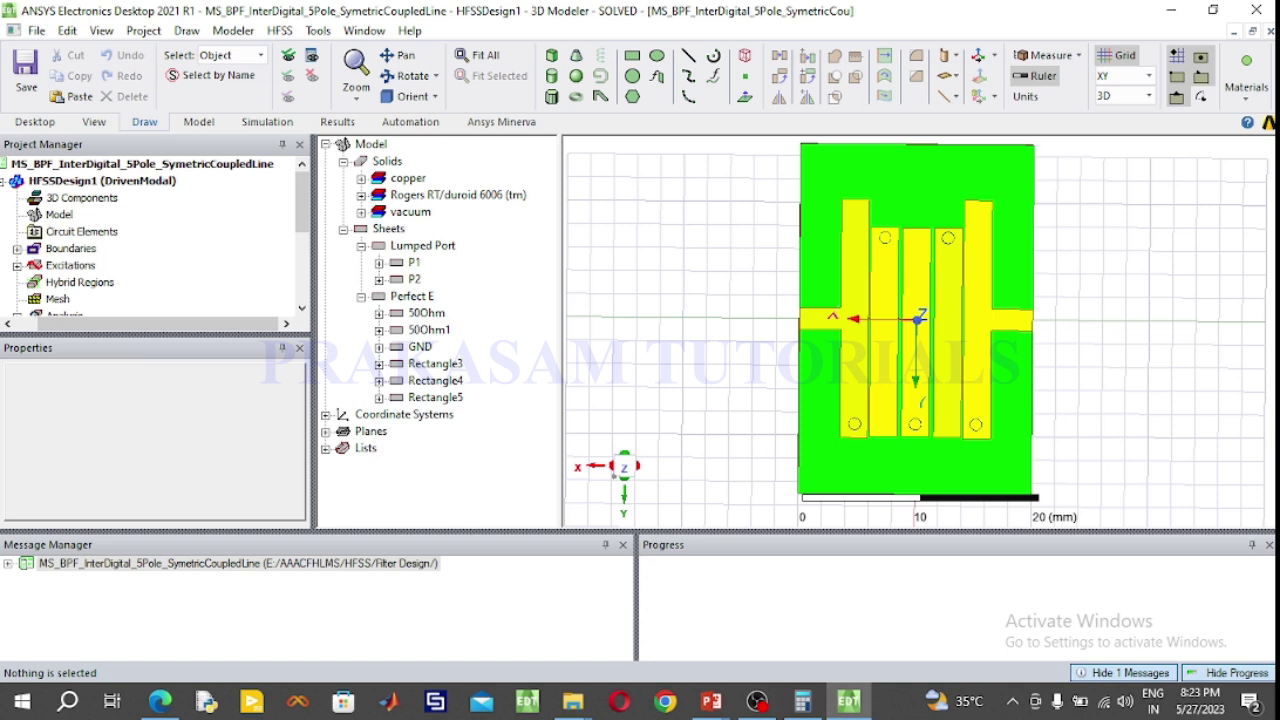